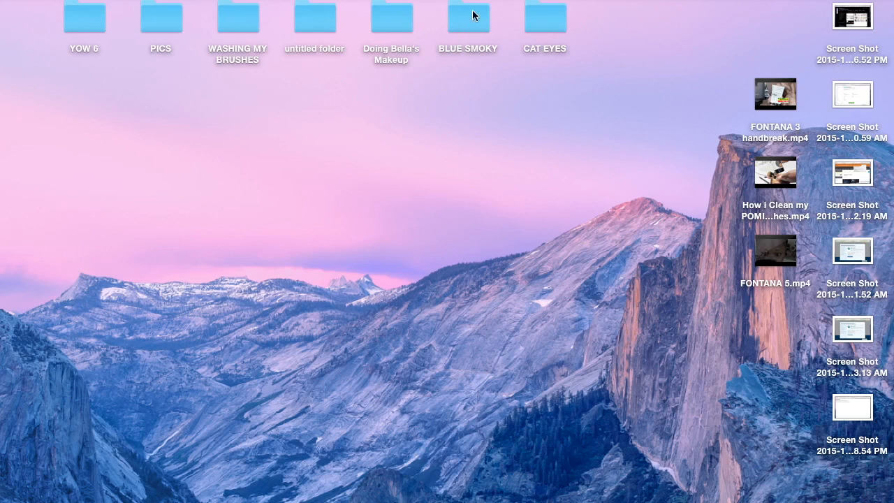
Step: Open iMovie, look at the Theater and return to the list of projects
{"action": "mouse_move", "coordinate": [593, 493]}
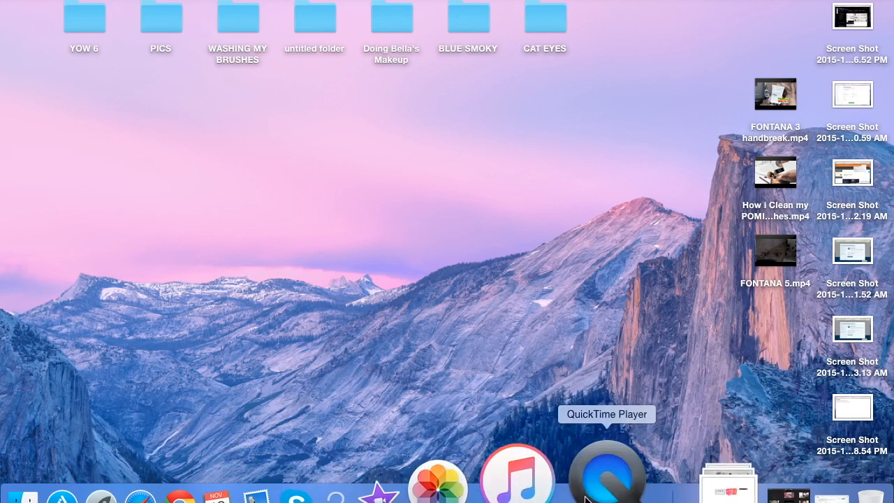
{"action": "left_click", "coordinate": [480, 491]}
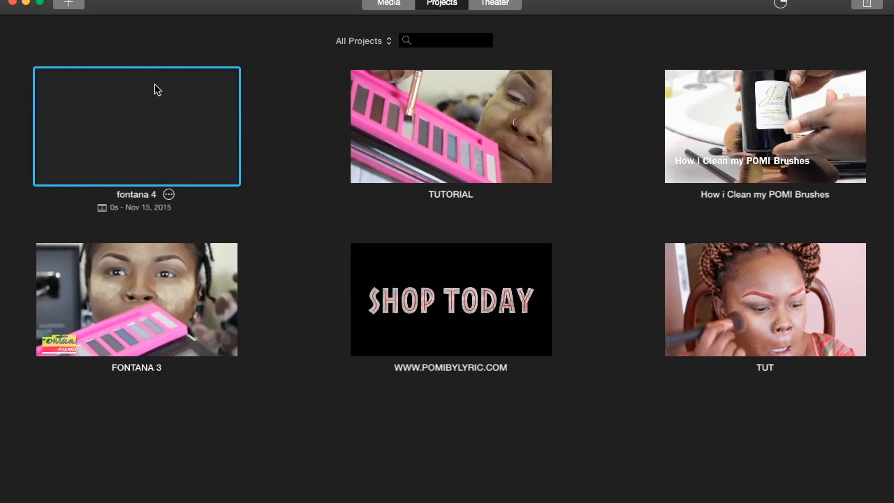
{"action": "left_click", "coordinate": [495, 3]}
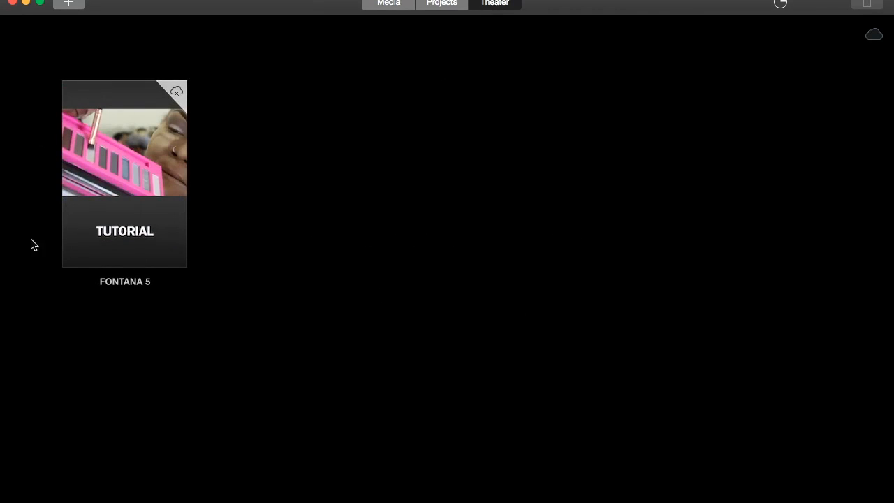
{"action": "mouse_move", "coordinate": [86, 206]}
{"action": "left_click", "coordinate": [68, 4]}
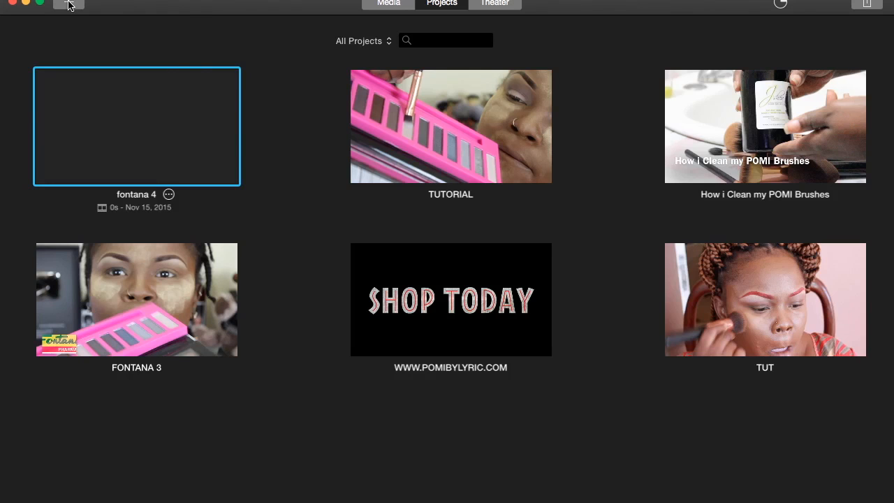
Step: Create a new movie with the Simple theme and name it "TUTORIAL 2015"
{"action": "left_click", "coordinate": [69, 3]}
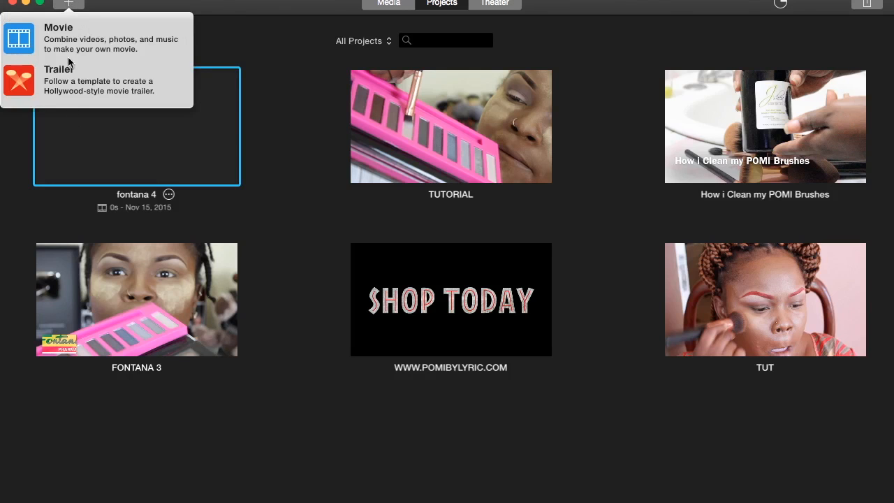
{"action": "left_click", "coordinate": [74, 36]}
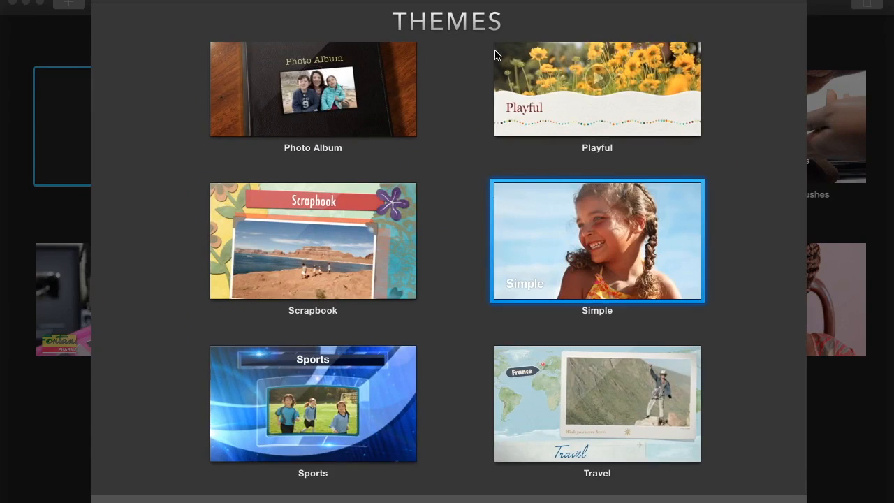
{"action": "scroll", "coordinate": [528, 335], "scroll_direction": "down", "scroll_amount": 2}
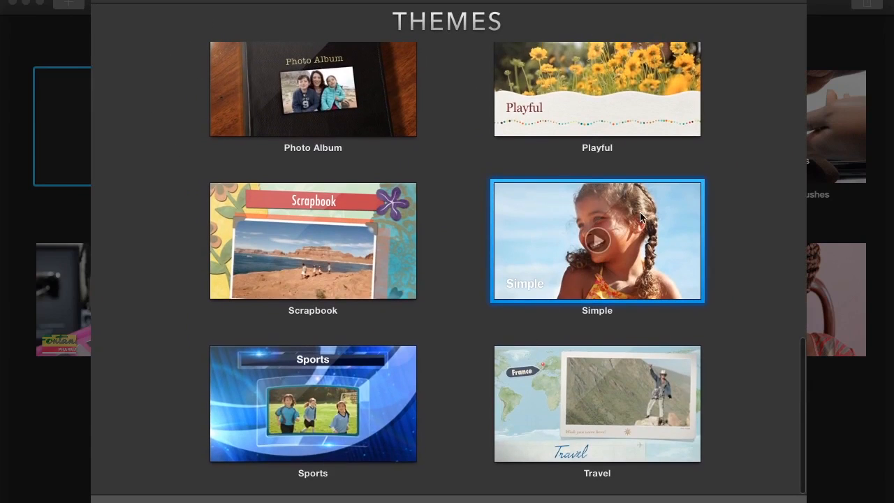
{"action": "left_click", "coordinate": [764, 500]}
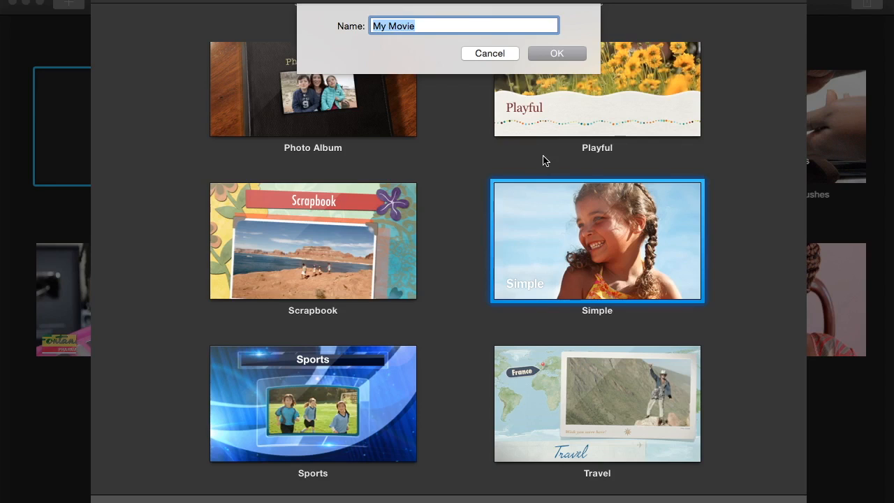
{"action": "type", "text": "TUTORIAL 2015"}
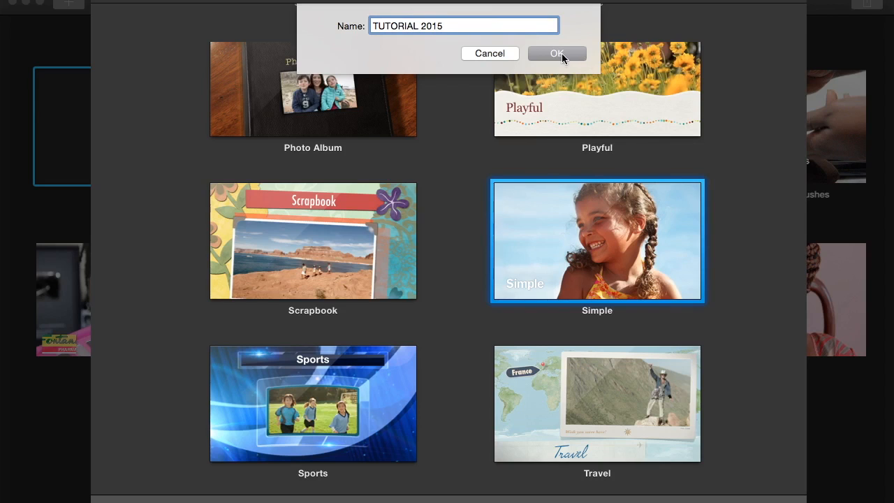
{"action": "left_click", "coordinate": [556, 53]}
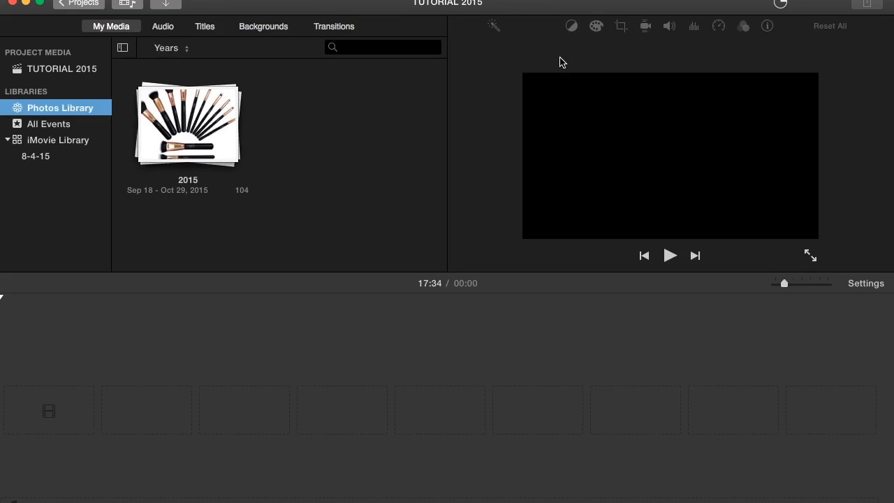
Step: Switch to Finder and open the CAT EYES folder on the Desktop
{"action": "mouse_move", "coordinate": [170, 500]}
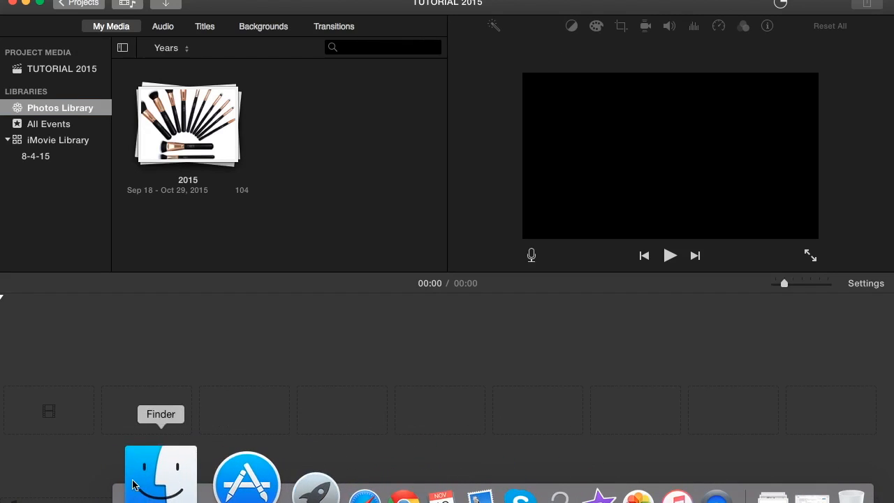
{"action": "left_click", "coordinate": [135, 484]}
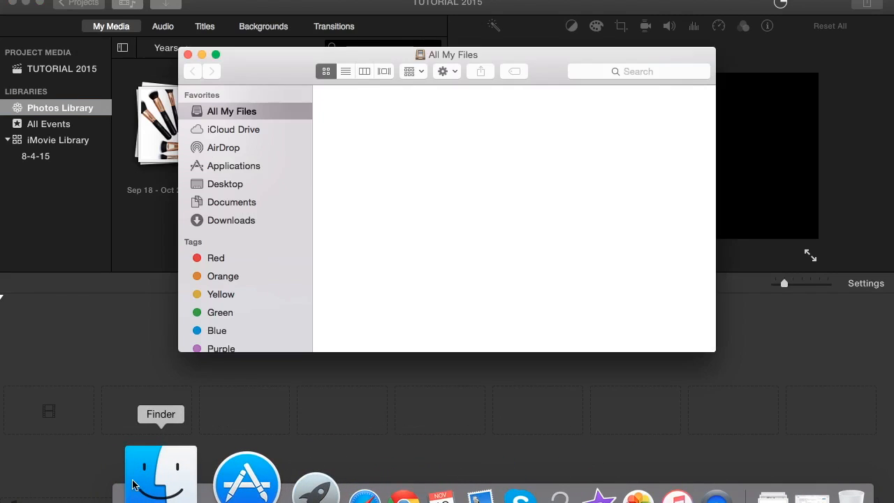
{"action": "left_click", "coordinate": [227, 204]}
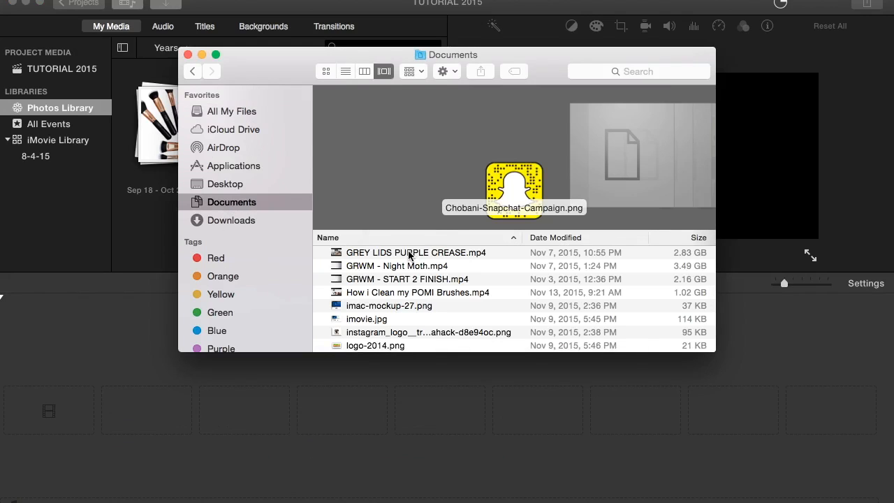
{"action": "left_click", "coordinate": [232, 181]}
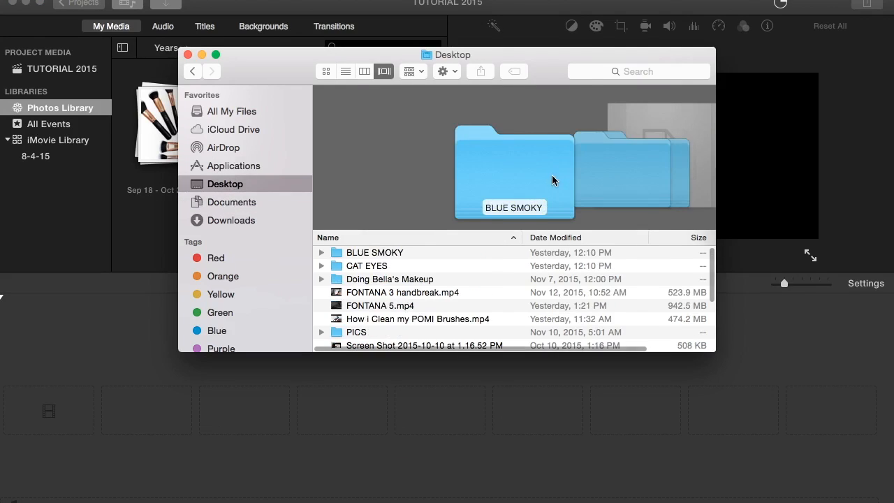
{"action": "scroll", "coordinate": [551, 180], "scroll_direction": "down", "scroll_amount": 4}
{"action": "scroll", "coordinate": [551, 180], "scroll_direction": "up", "scroll_amount": 2}
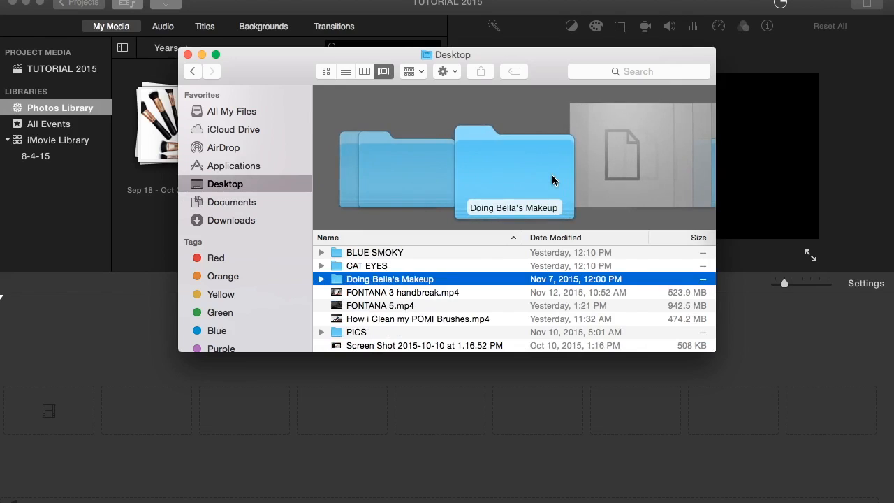
{"action": "scroll", "coordinate": [551, 180], "scroll_direction": "up", "scroll_amount": 1}
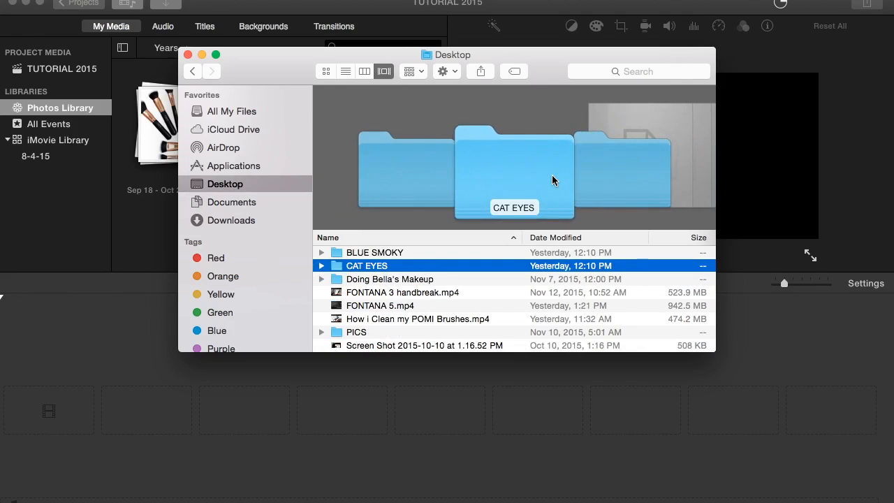
{"action": "scroll", "coordinate": [551, 180], "scroll_direction": "down", "scroll_amount": 2}
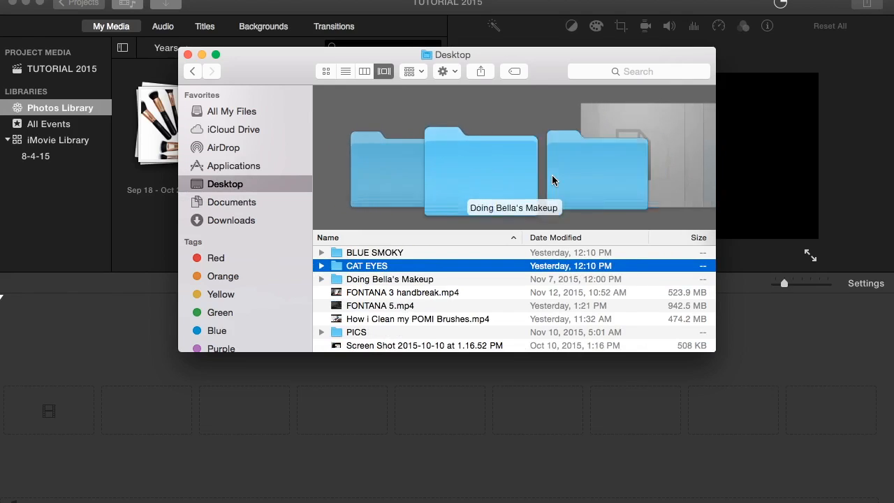
{"action": "scroll", "coordinate": [551, 180], "scroll_direction": "up", "scroll_amount": 1}
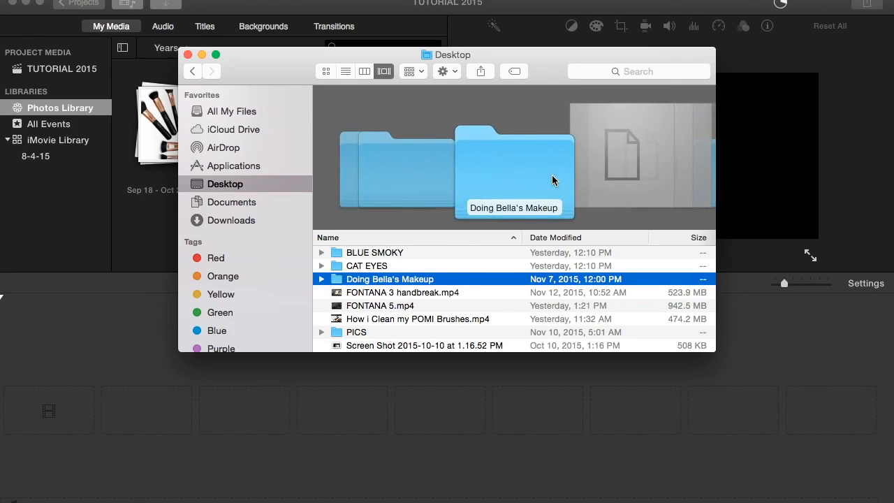
{"action": "scroll", "coordinate": [551, 180], "scroll_direction": "up", "scroll_amount": 2}
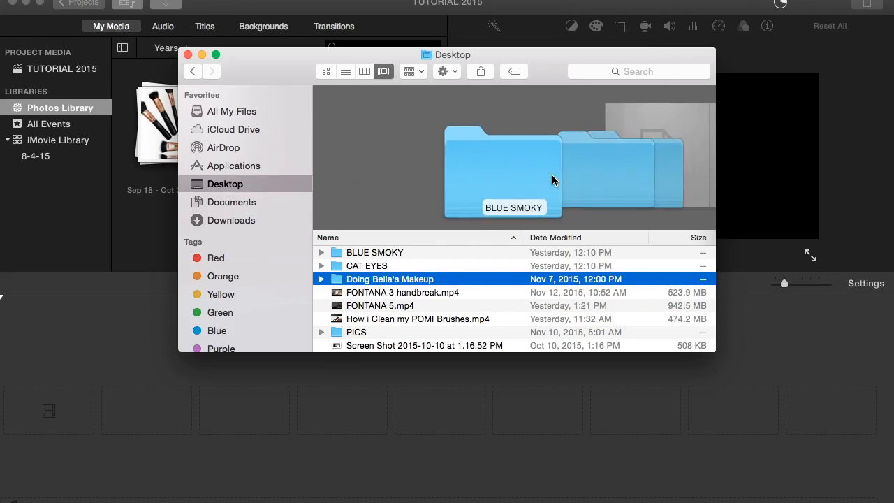
{"action": "left_click", "coordinate": [601, 173]}
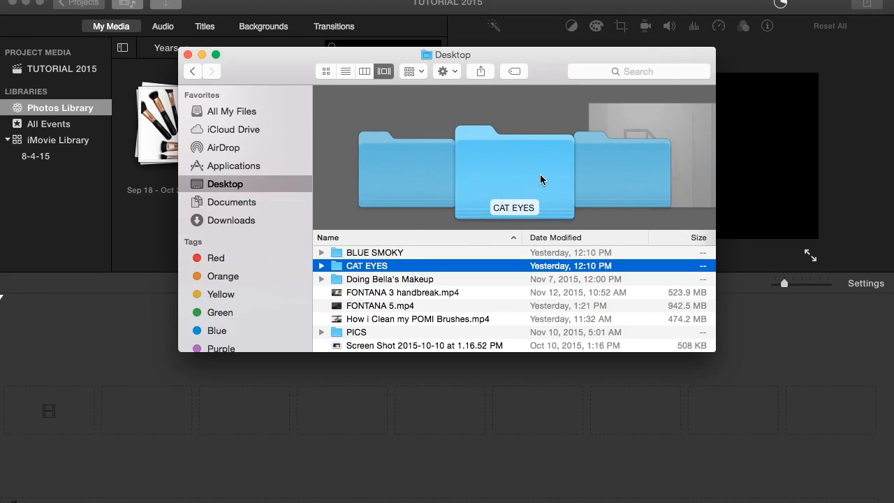
{"action": "double_click", "coordinate": [469, 265]}
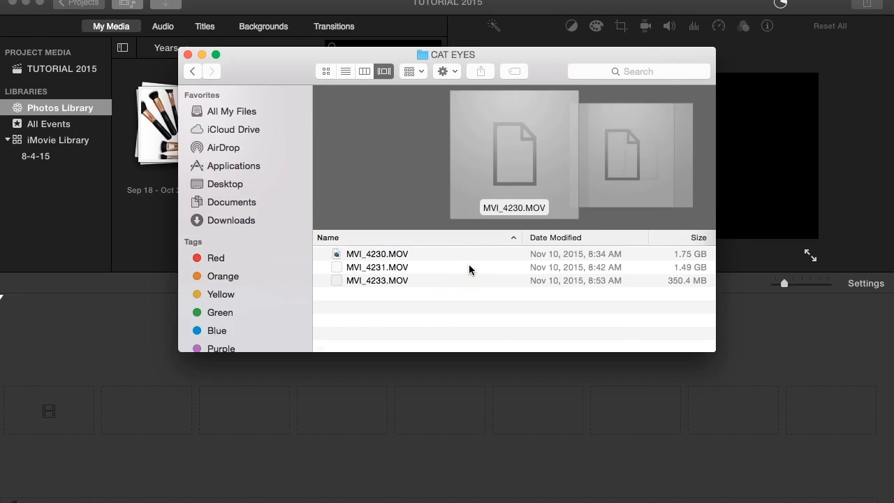
Step: Add MVI_4230.MOV, MVI_4231.MOV and MVI_4233.MOV from the CAT EYES folder to the iMovie timeline and minimize the Finder window
{"action": "left_click", "coordinate": [388, 256]}
{"action": "key", "text": "super+a"}
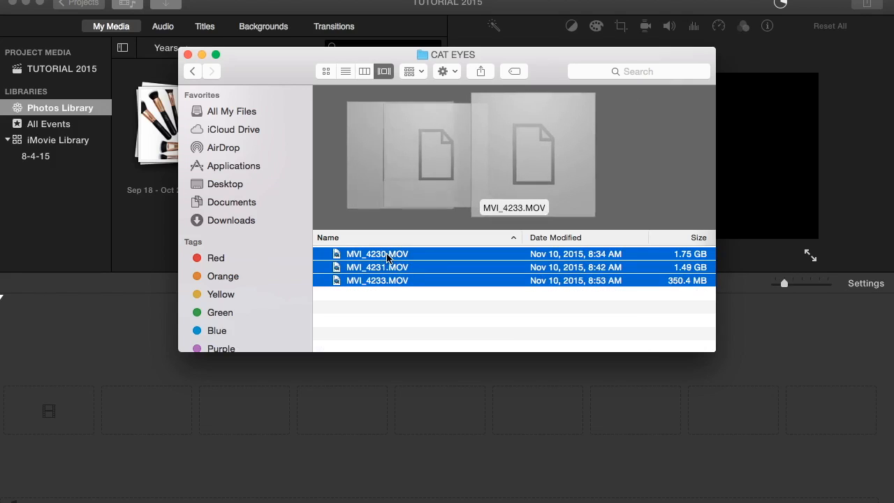
{"action": "left_click_drag", "start_coordinate": [387, 255], "coordinate": [155, 429]}
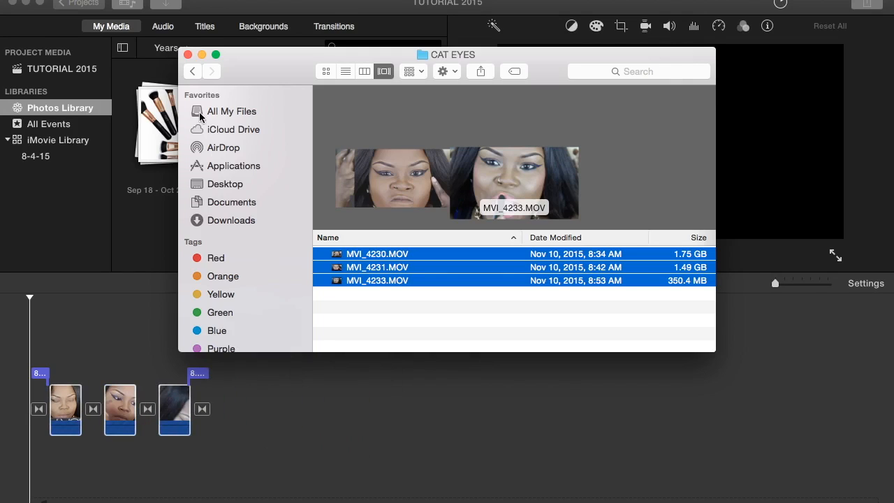
{"action": "left_click", "coordinate": [203, 53]}
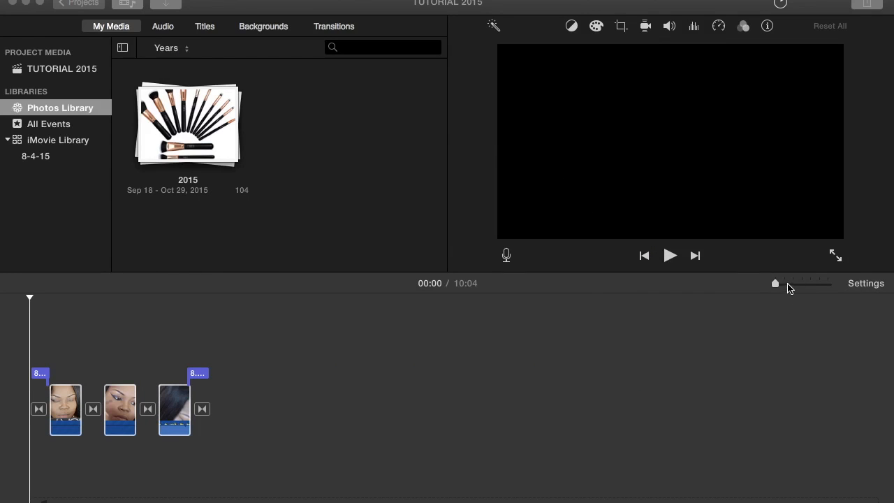
Step: Mute the audio of all the selected clips in the timeline
{"action": "left_click_drag", "start_coordinate": [788, 289], "coordinate": [827, 288]}
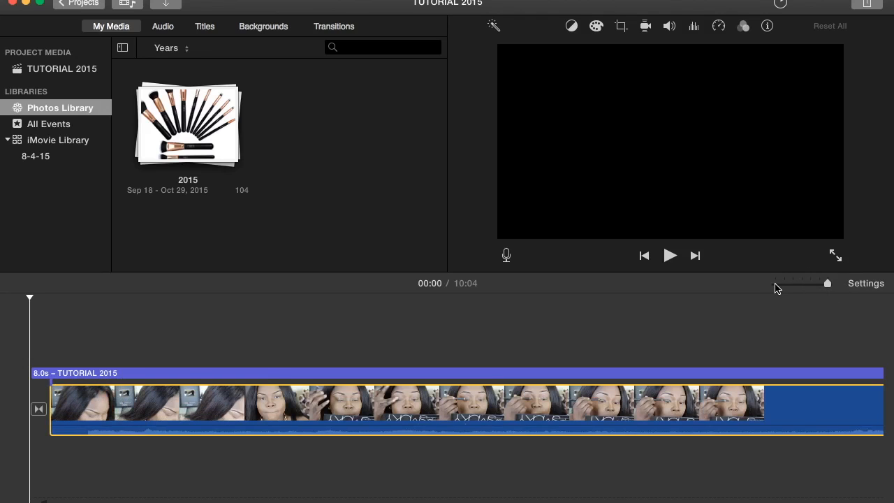
{"action": "left_click", "coordinate": [775, 286]}
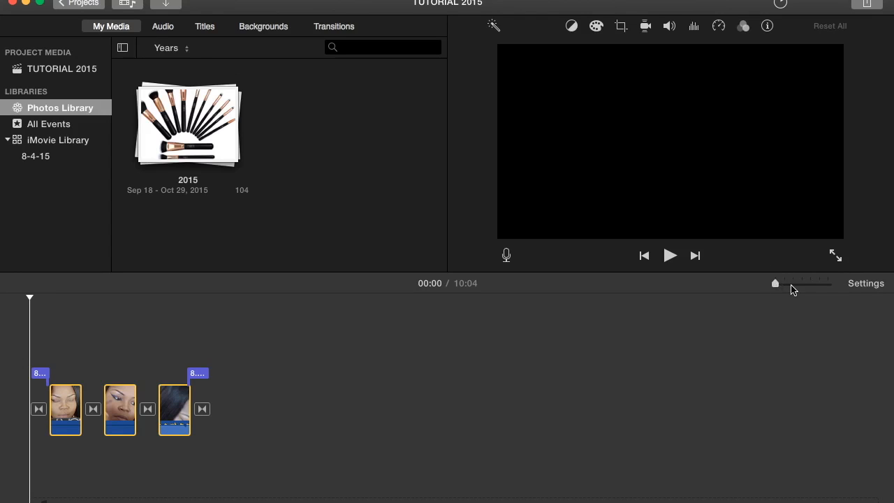
{"action": "left_click", "coordinate": [829, 284]}
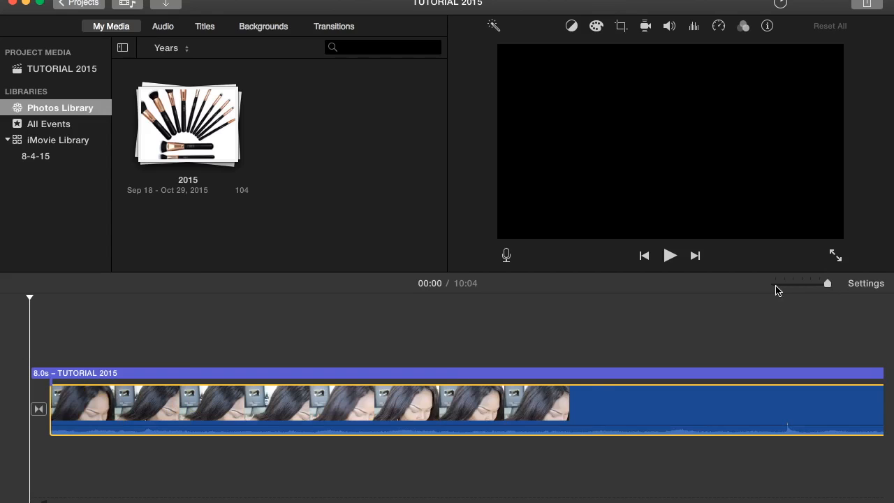
{"action": "left_click", "coordinate": [775, 285]}
{"action": "left_click_drag", "start_coordinate": [775, 288], "coordinate": [784, 289]}
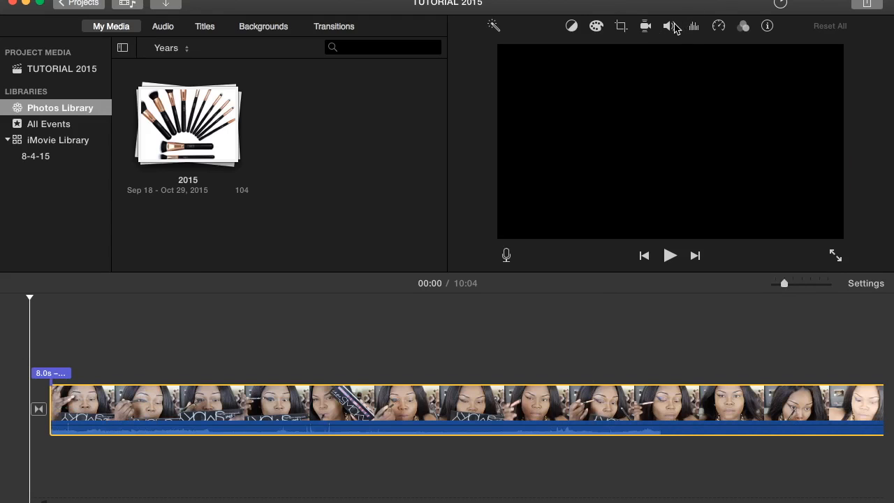
{"action": "left_click", "coordinate": [671, 27]}
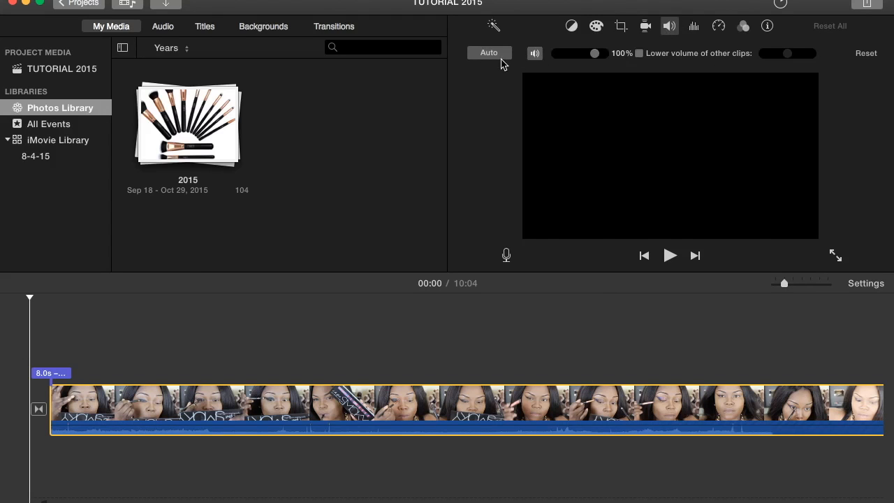
{"action": "left_click", "coordinate": [535, 55]}
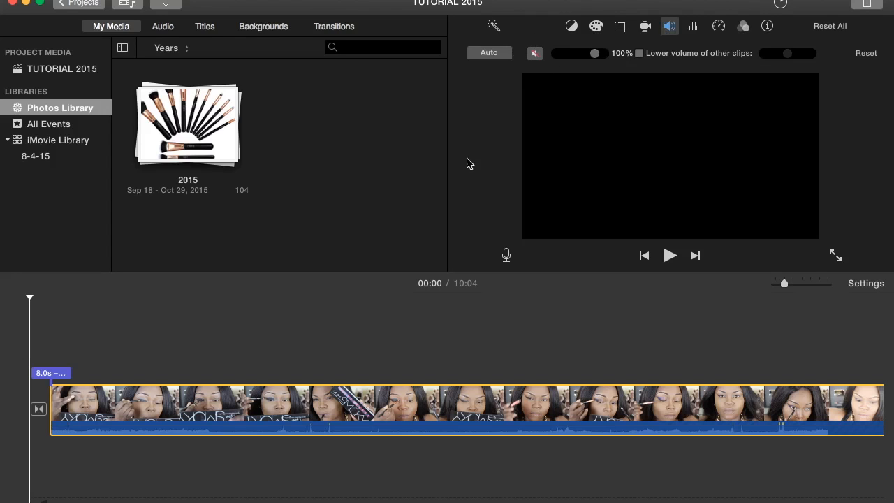
{"action": "left_click", "coordinate": [351, 332]}
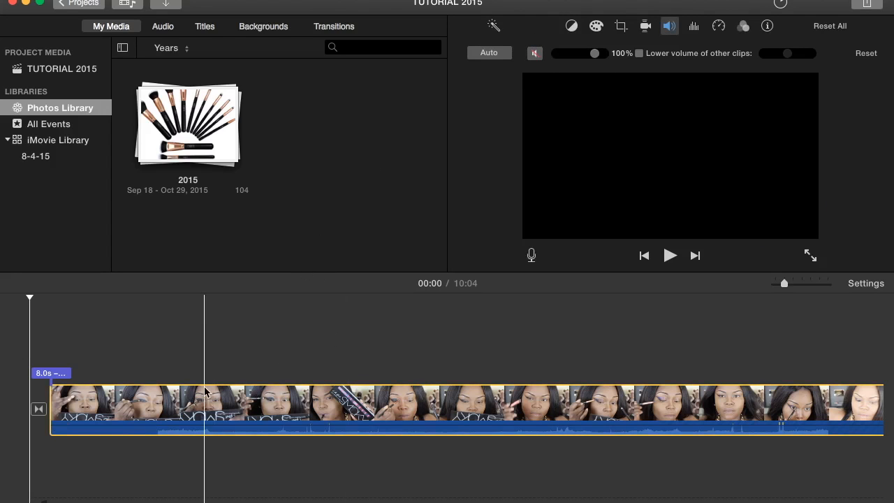
Step: Play the beginning of the movie briefly and open the "TUTORIAL 2015" title on the first clip for editing
{"action": "left_click", "coordinate": [20, 372]}
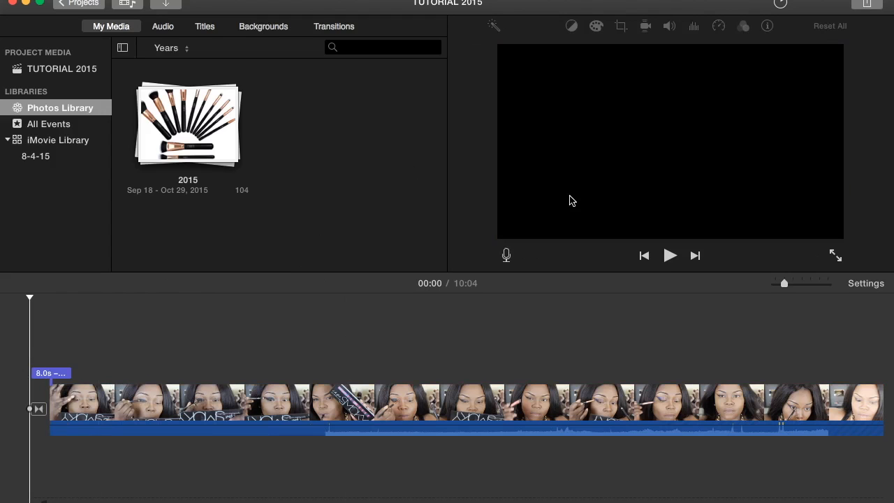
{"action": "left_click", "coordinate": [670, 262]}
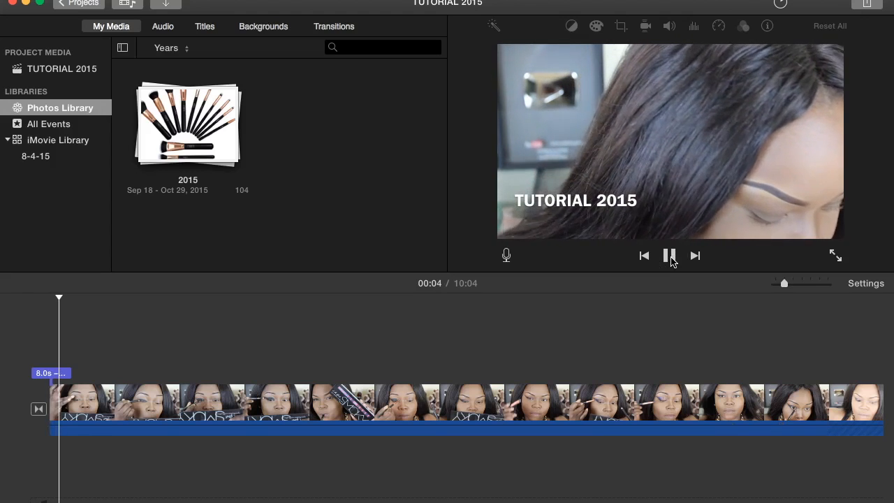
{"action": "left_click", "coordinate": [671, 257]}
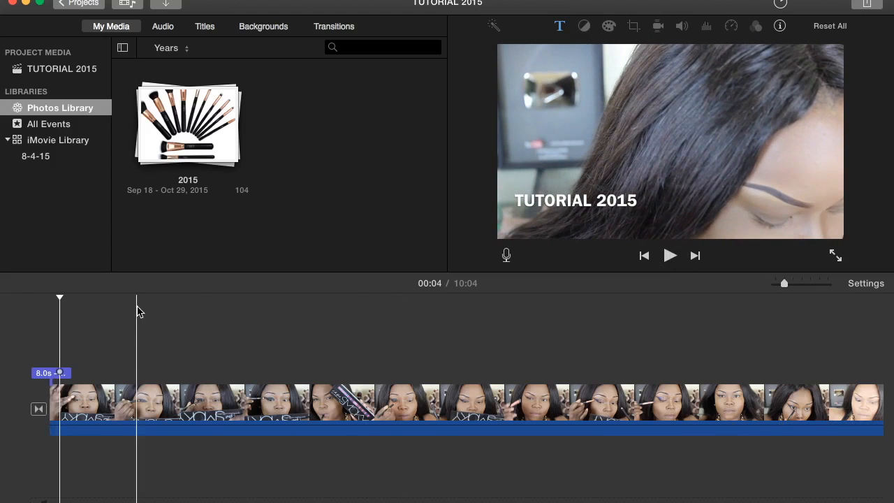
{"action": "left_click", "coordinate": [50, 375]}
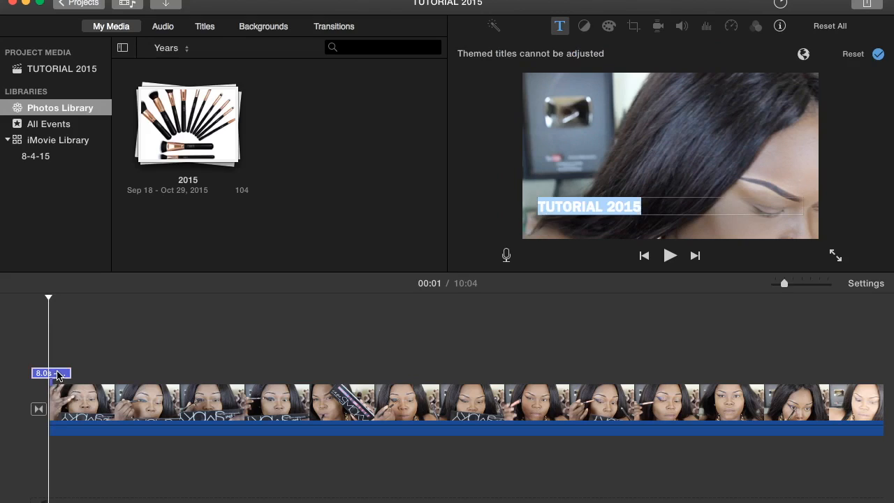
Step: Replace the "TUTORIAL 2015" title text with "JamaicanMakeUpArtist"
{"action": "left_click", "coordinate": [616, 200]}
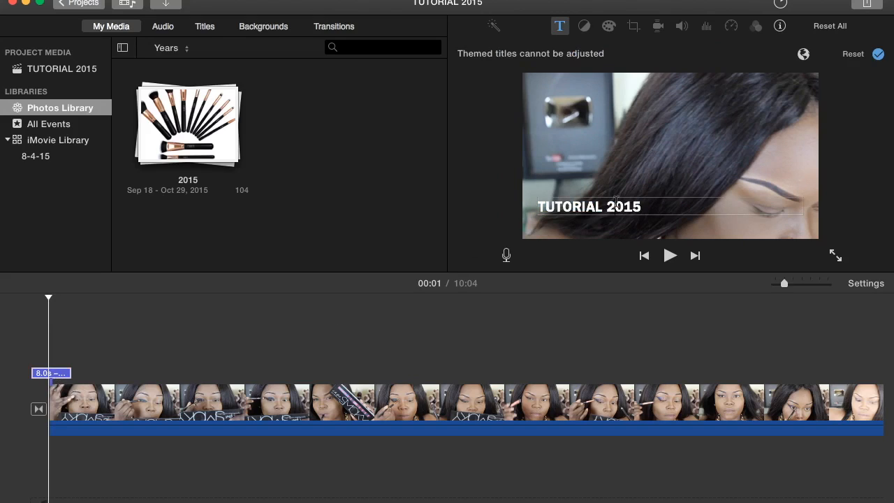
{"action": "triple_click", "coordinate": [616, 204]}
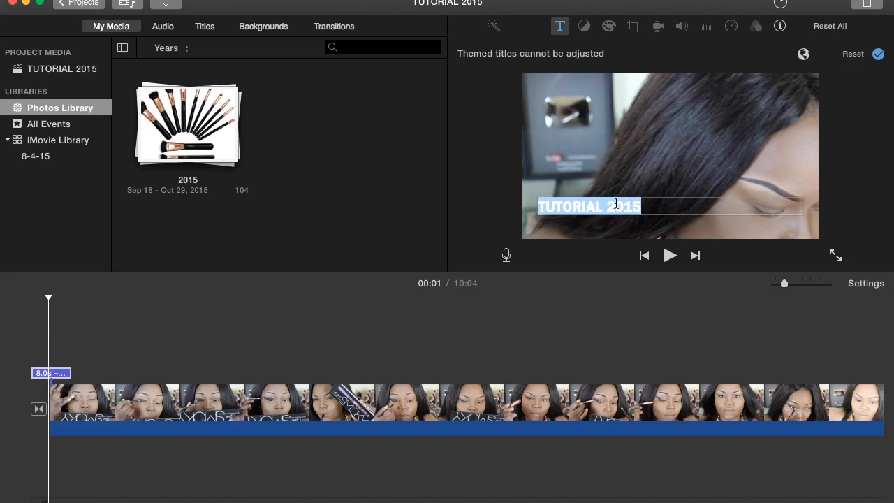
{"action": "type", "text": "Jam"}
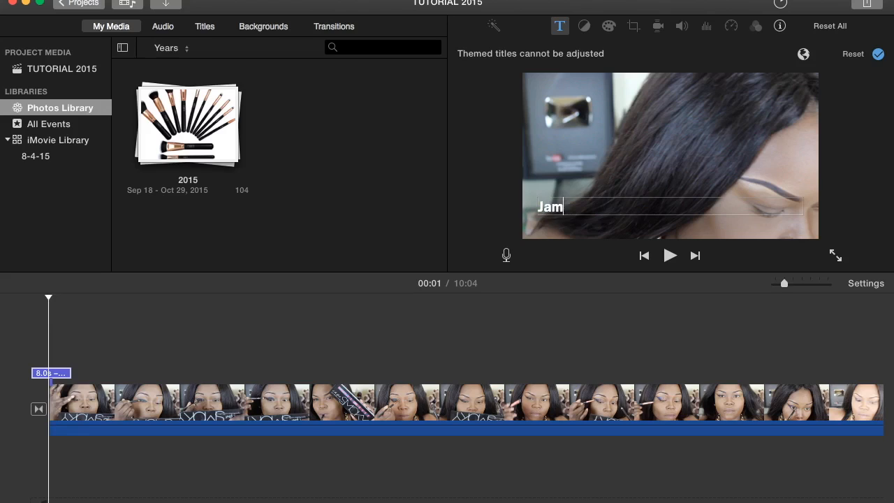
{"action": "type", "text": "aicanMakeUpArtist"}
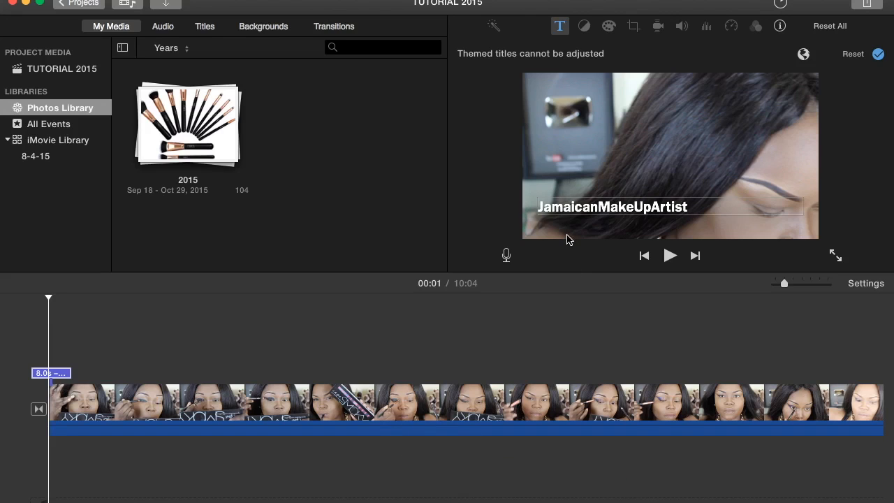
Step: Switch to the minimized Finder window and open the Documents folder
{"action": "mouse_move", "coordinate": [482, 502]}
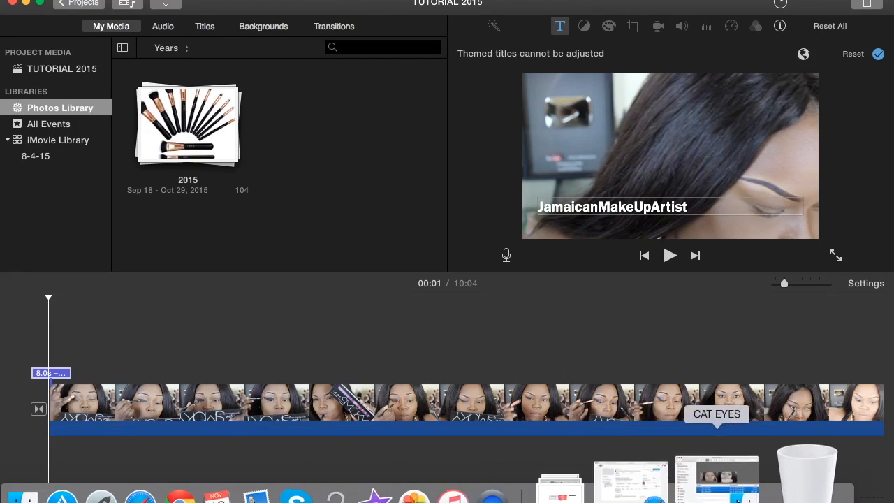
{"action": "left_click", "coordinate": [735, 495]}
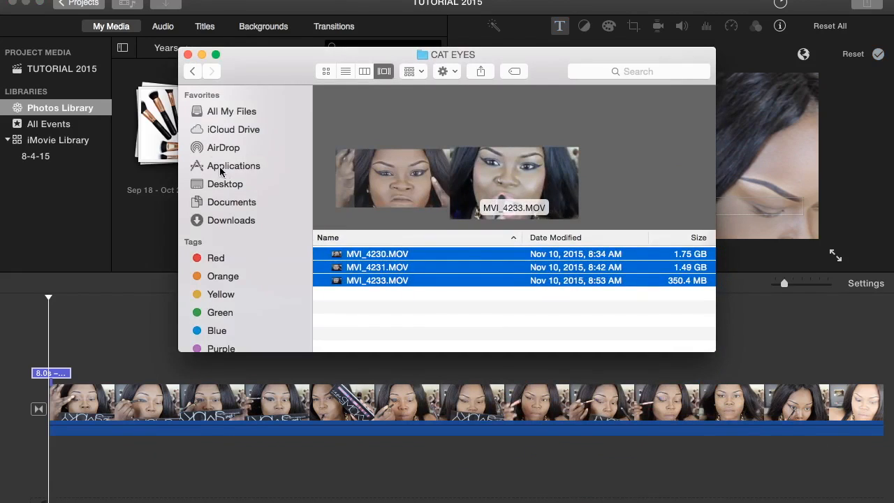
{"action": "left_click", "coordinate": [222, 202]}
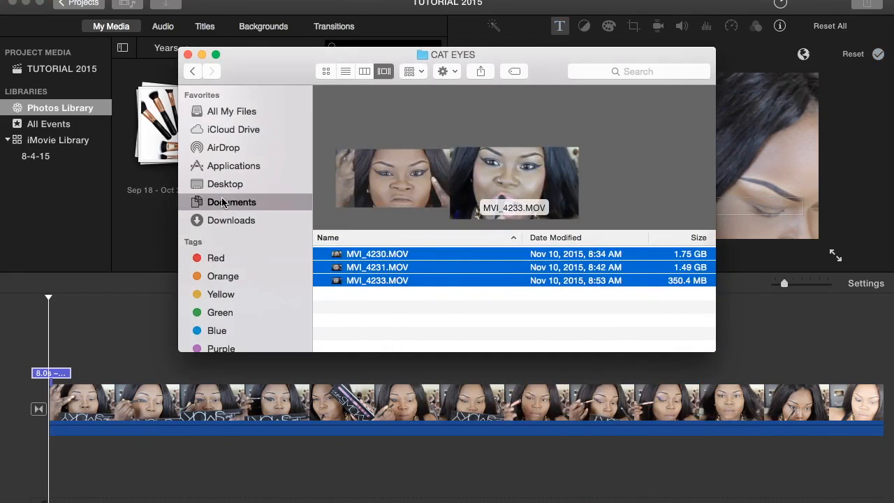
Step: Find the transparent Instagram logo PNG in Documents and add it to the iMovie timeline above the start of the first clip
{"action": "scroll", "coordinate": [558, 171], "scroll_direction": "right", "scroll_amount": 5}
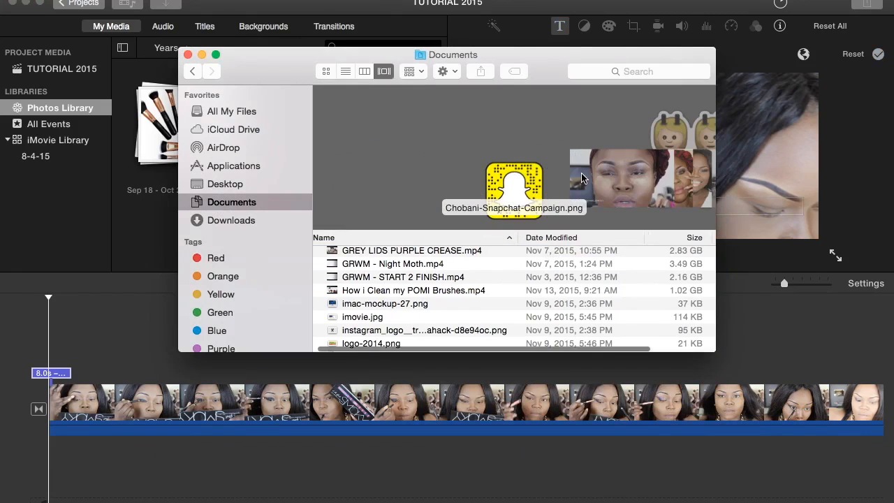
{"action": "scroll", "coordinate": [581, 178], "scroll_direction": "left", "scroll_amount": 10}
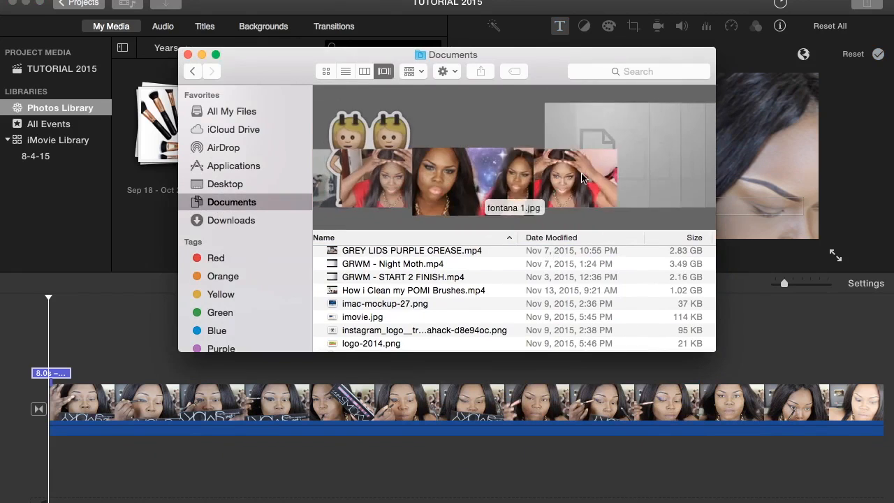
{"action": "scroll", "coordinate": [581, 178], "scroll_direction": "right", "scroll_amount": 2}
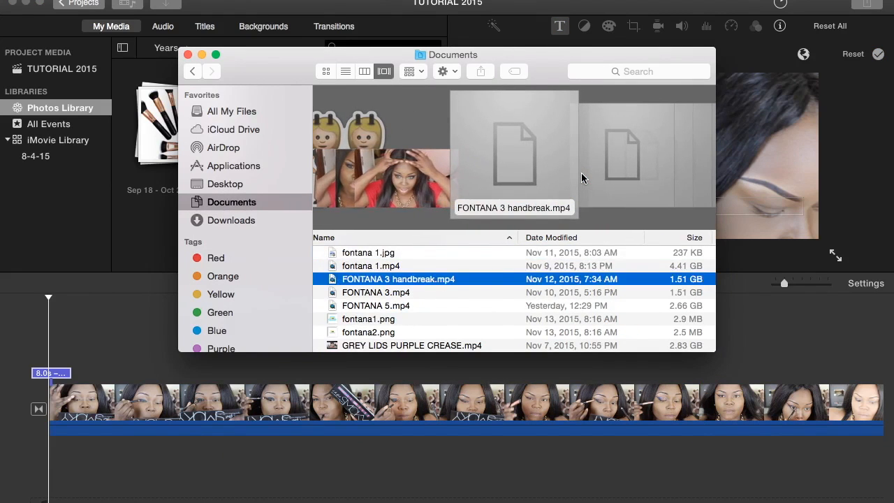
{"action": "scroll", "coordinate": [581, 178], "scroll_direction": "right", "scroll_amount": 9}
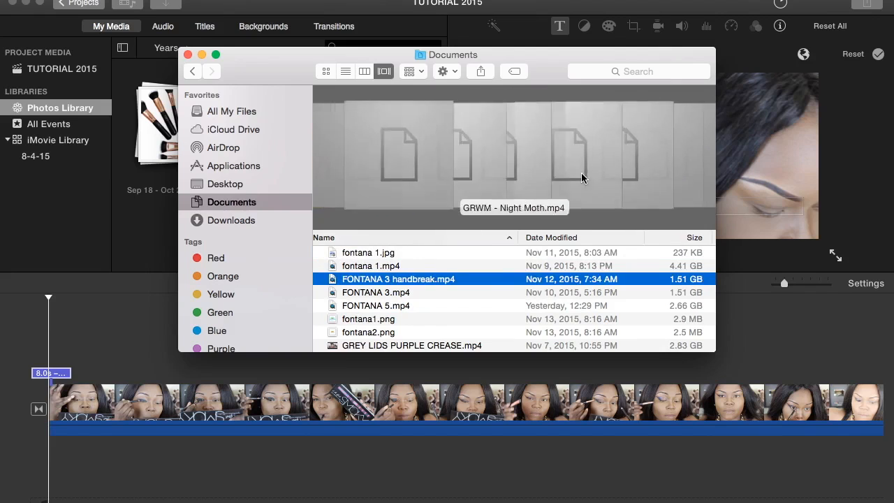
{"action": "scroll", "coordinate": [581, 178], "scroll_direction": "right", "scroll_amount": 3}
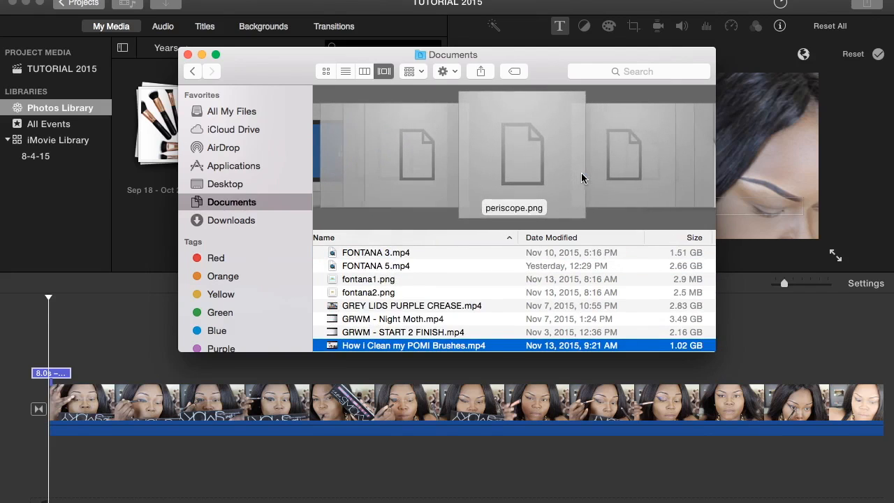
{"action": "scroll", "coordinate": [581, 175], "scroll_direction": "right", "scroll_amount": 2}
{"action": "scroll", "coordinate": [582, 173], "scroll_direction": "left", "scroll_amount": 10}
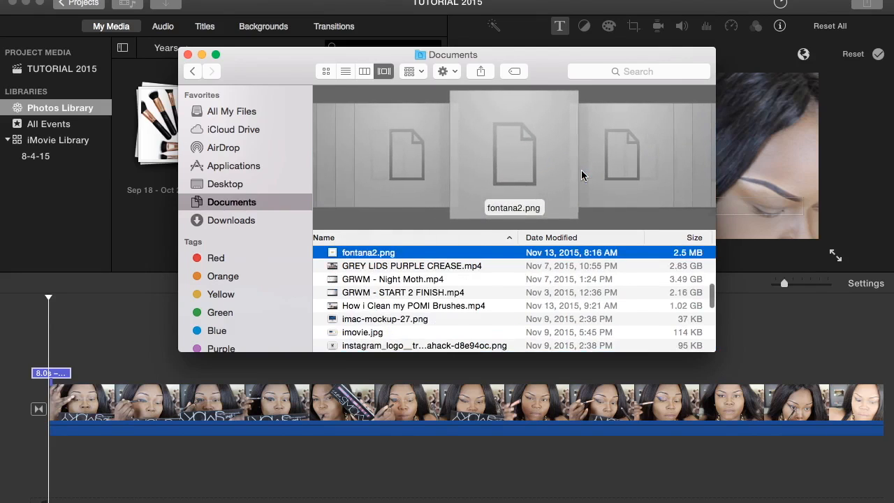
{"action": "scroll", "coordinate": [582, 175], "scroll_direction": "right", "scroll_amount": 10}
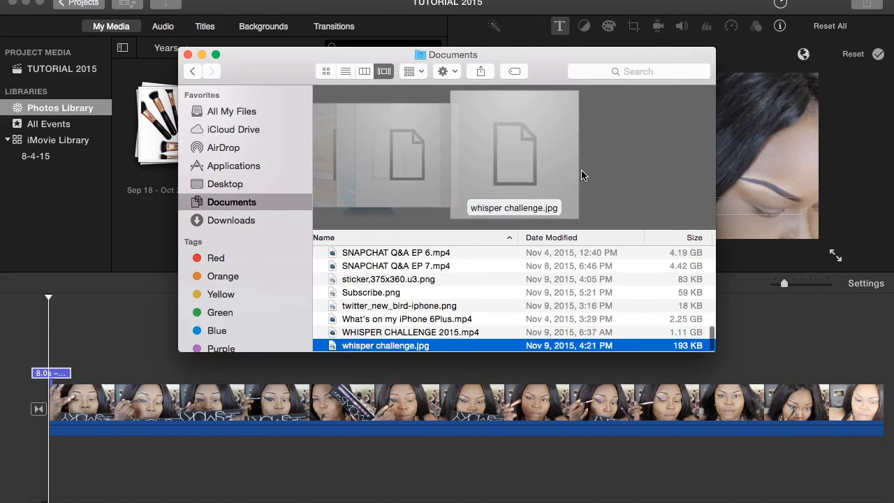
{"action": "scroll", "coordinate": [580, 175], "scroll_direction": "left", "scroll_amount": 3}
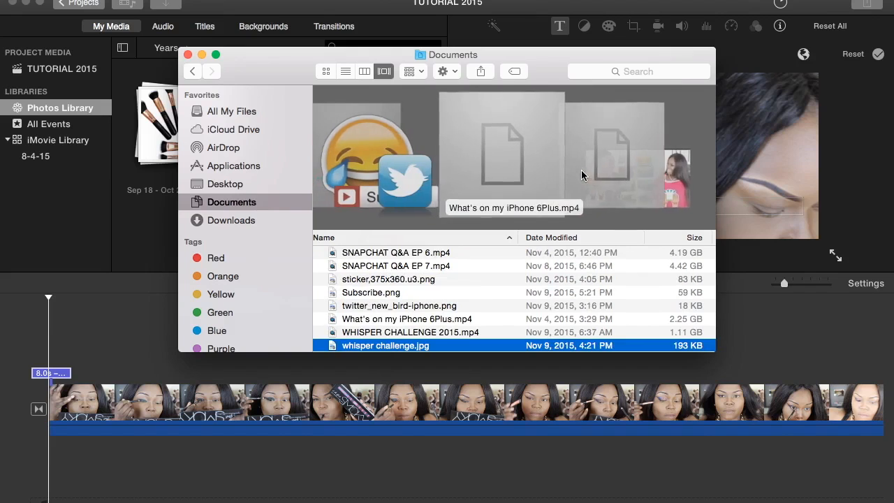
{"action": "scroll", "coordinate": [581, 175], "scroll_direction": "left", "scroll_amount": 12}
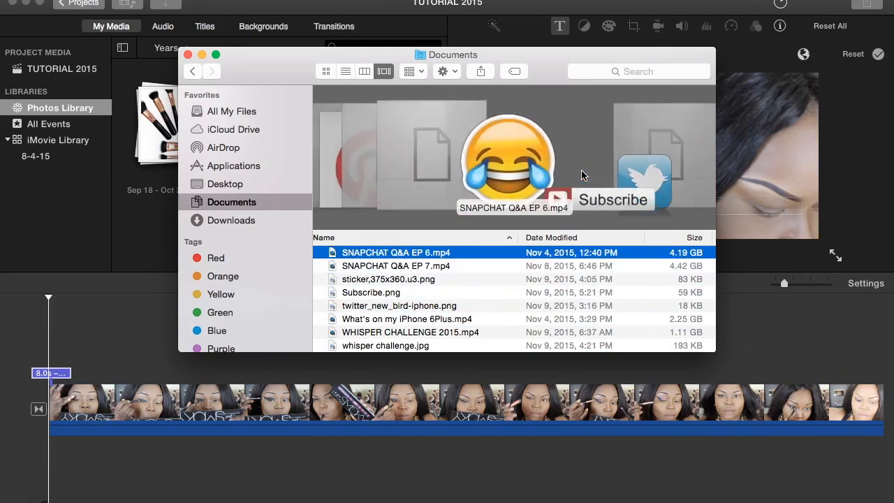
{"action": "scroll", "coordinate": [581, 175], "scroll_direction": "left", "scroll_amount": 3}
{"action": "scroll", "coordinate": [582, 175], "scroll_direction": "right", "scroll_amount": 1}
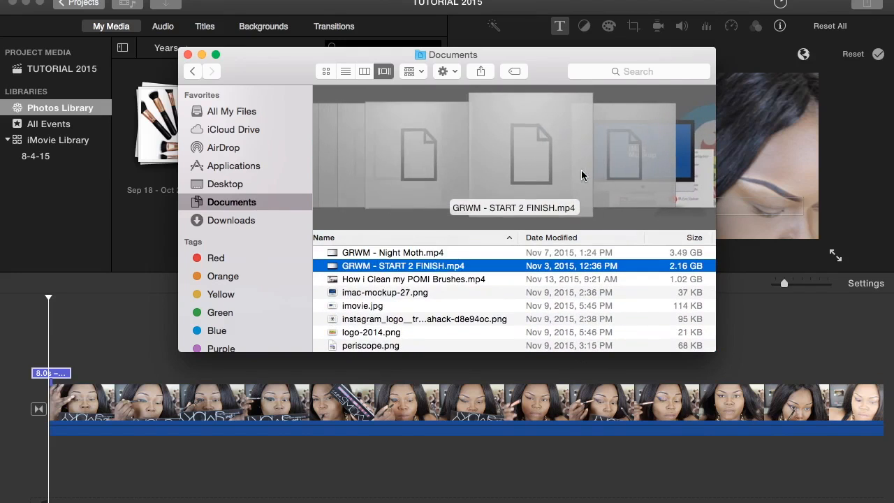
{"action": "scroll", "coordinate": [581, 175], "scroll_direction": "right", "scroll_amount": 4}
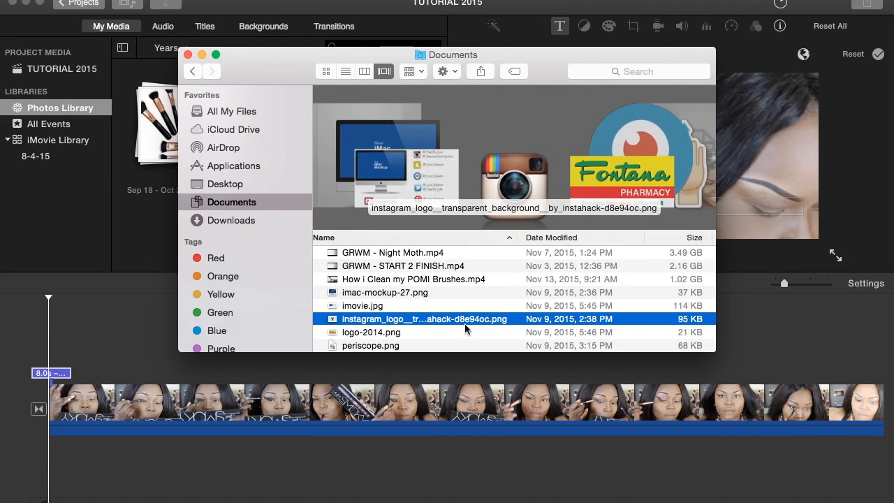
{"action": "left_click_drag", "start_coordinate": [464, 319], "coordinate": [46, 340]}
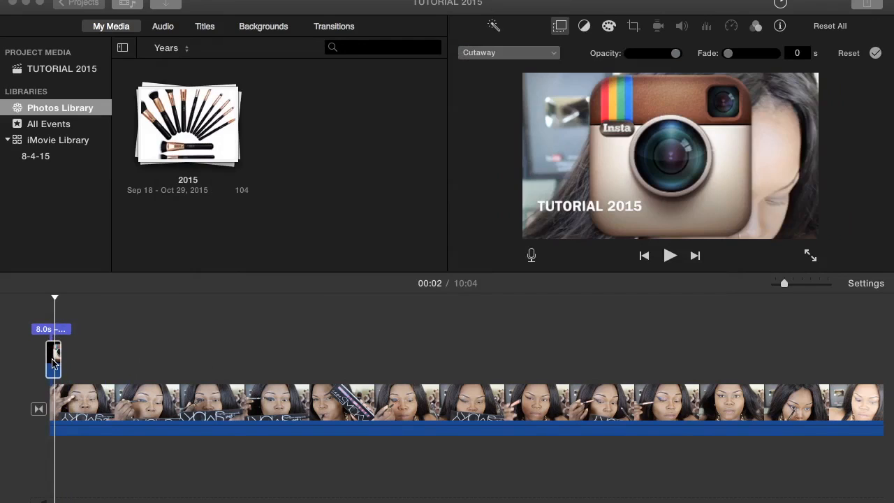
Step: Change the Instagram logo overlay from Cutaway to Picture in Picture and place it just after the end of the title text
{"action": "left_click", "coordinate": [54, 361]}
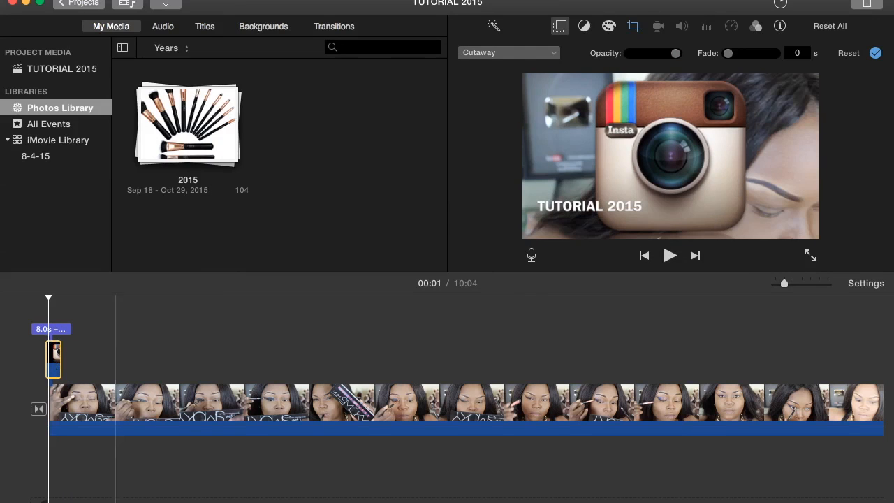
{"action": "left_click", "coordinate": [533, 53]}
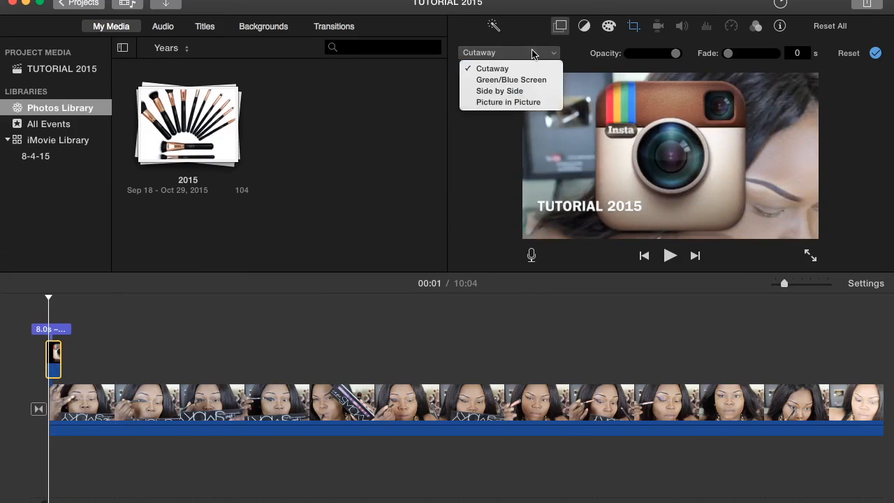
{"action": "left_click", "coordinate": [515, 103]}
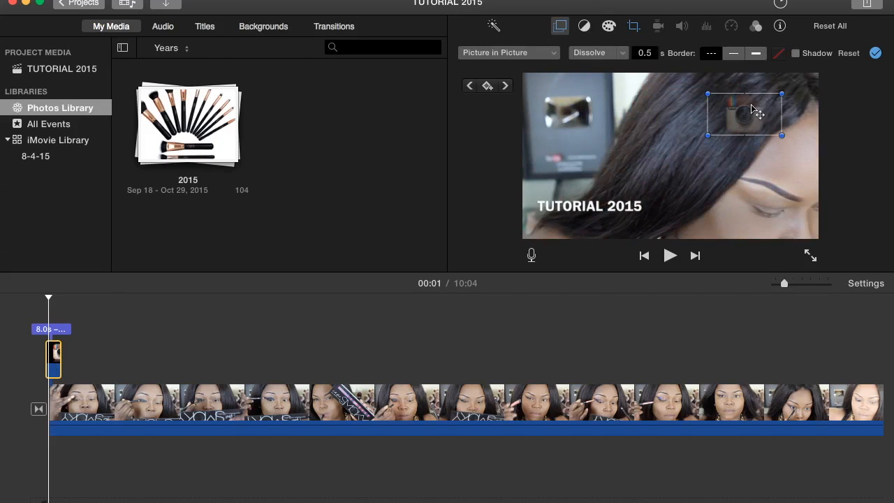
{"action": "left_click_drag", "start_coordinate": [757, 111], "coordinate": [677, 204]}
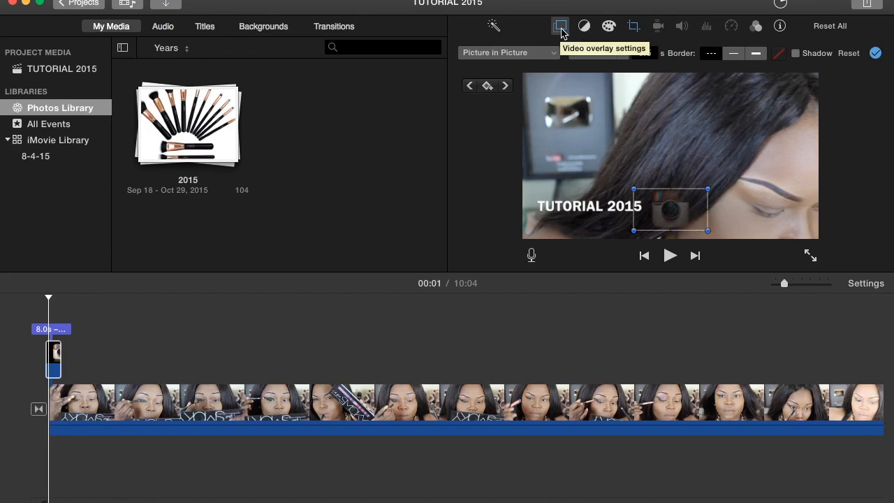
Step: Set the Instagram logo's cropping style to Crop to Fill and apply it
{"action": "left_click", "coordinate": [633, 27]}
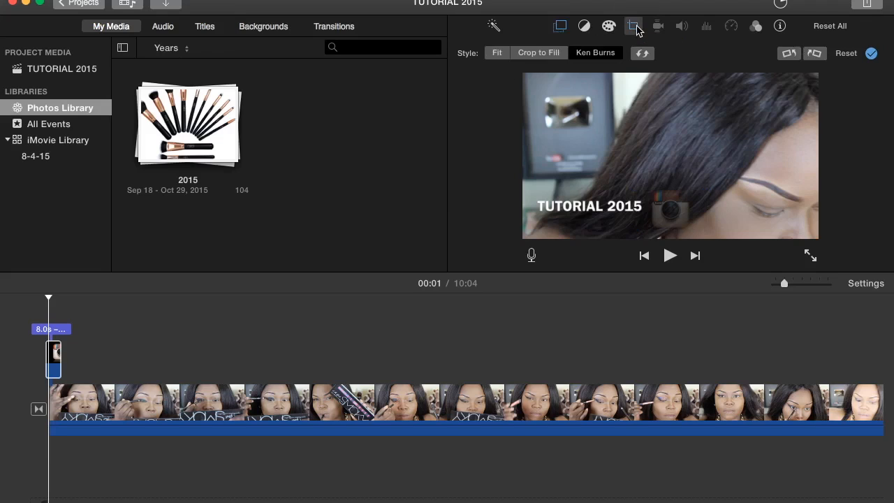
{"action": "left_click", "coordinate": [541, 55]}
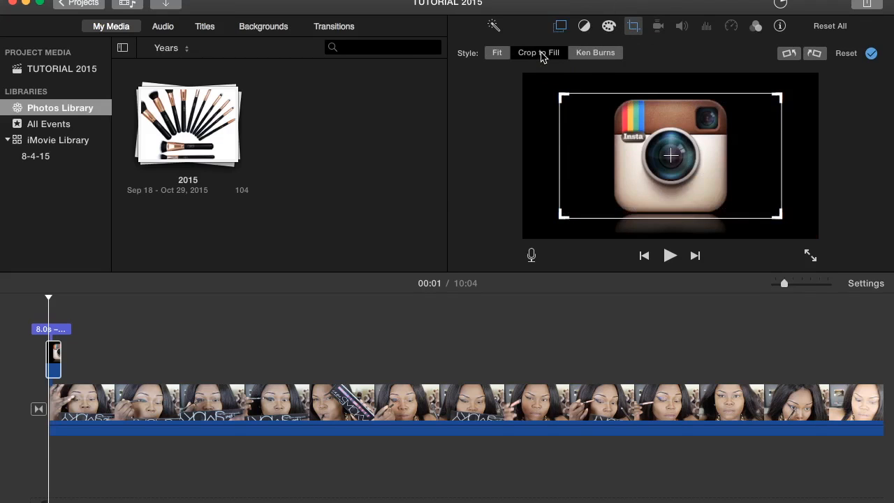
{"action": "left_click", "coordinate": [872, 53]}
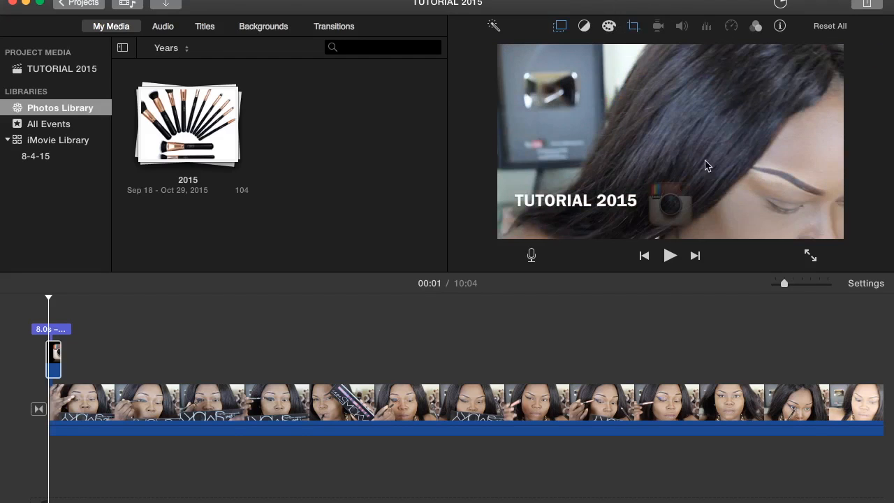
Step: Shrink the Instagram logo overlay to about the title's text height and place it directly in front of the title text
{"action": "left_click", "coordinate": [55, 360]}
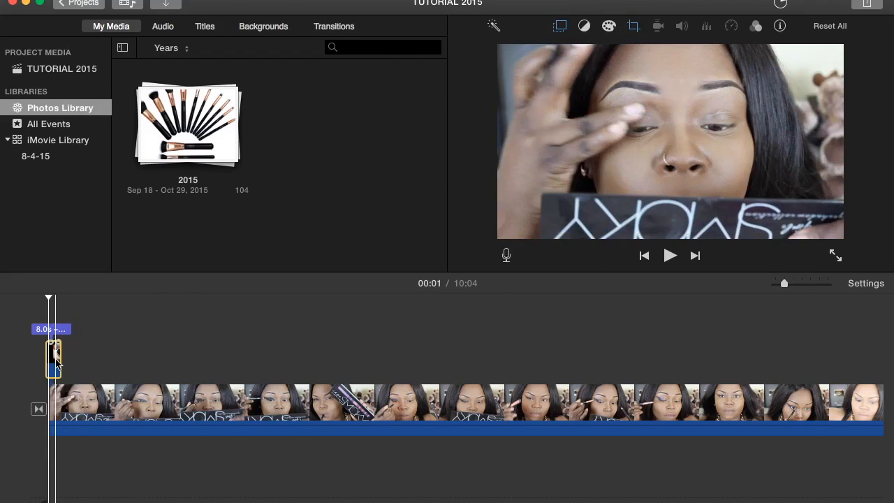
{"action": "double_click", "coordinate": [56, 362]}
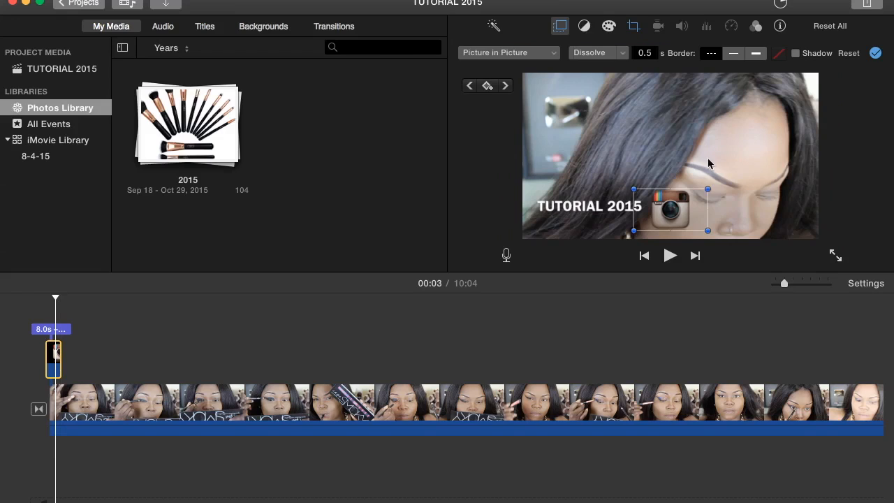
{"action": "left_click_drag", "start_coordinate": [709, 190], "coordinate": [528, 206]}
{"action": "left_click", "coordinate": [527, 208]}
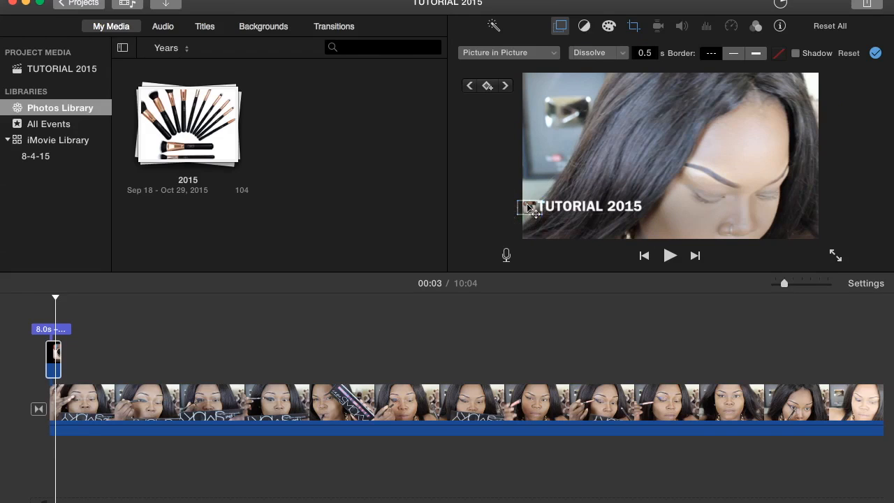
Step: Replace the opening title text with "JamaicanMakeUpArtsit" and apply the change
{"action": "left_click", "coordinate": [63, 330]}
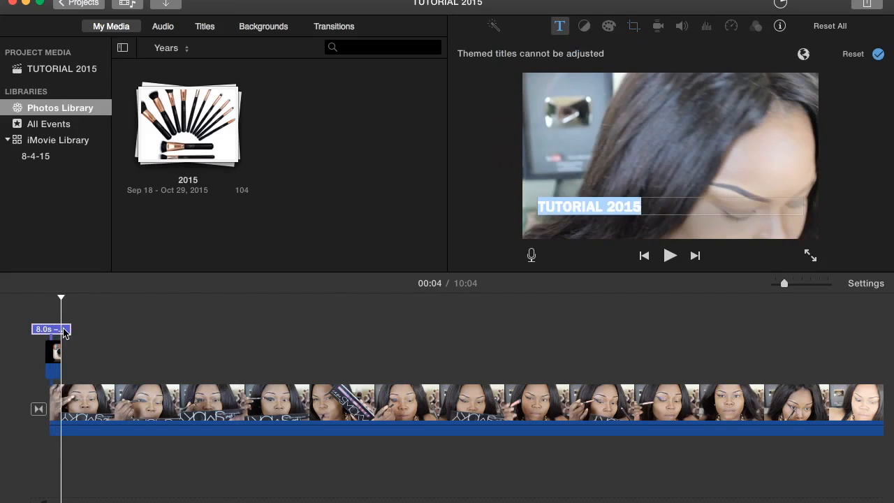
{"action": "key", "text": "BackSpace"}
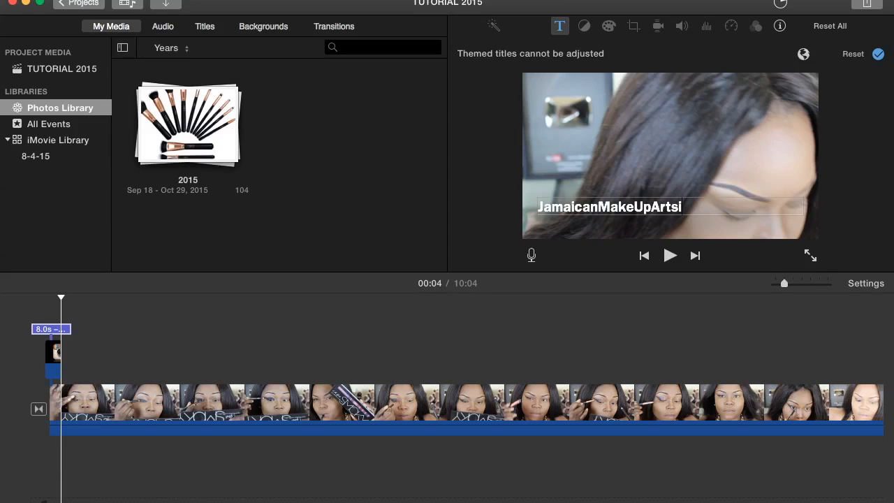
{"action": "left_click", "coordinate": [878, 55]}
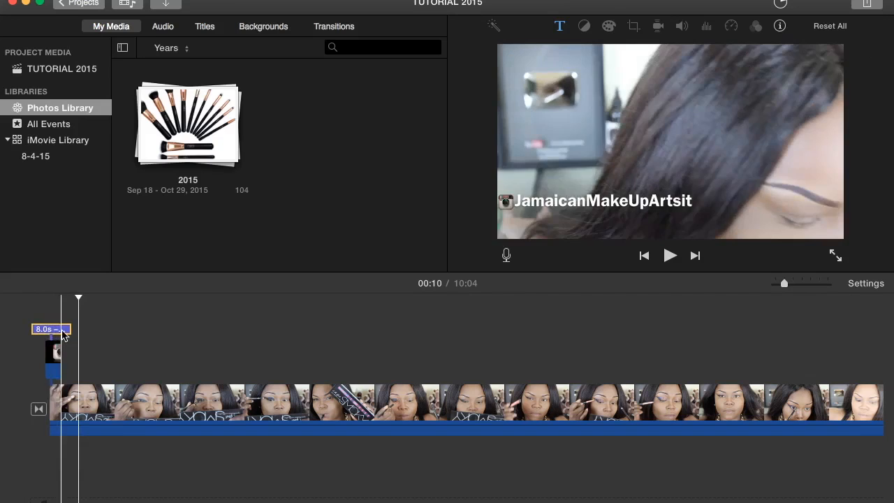
Step: Try to shift the opening title along the timeline, keeping automatic content turned on
{"action": "left_click_drag", "start_coordinate": [65, 336], "coordinate": [58, 330]}
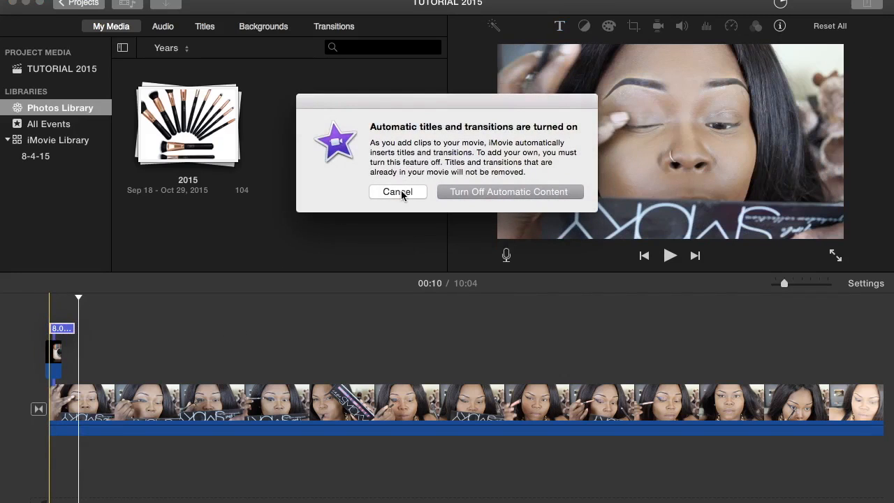
{"action": "left_click", "coordinate": [403, 196]}
Step: Stretch the Instagram logo overlay on the timeline so it spans the full length of the opening title
{"action": "left_click", "coordinate": [56, 364]}
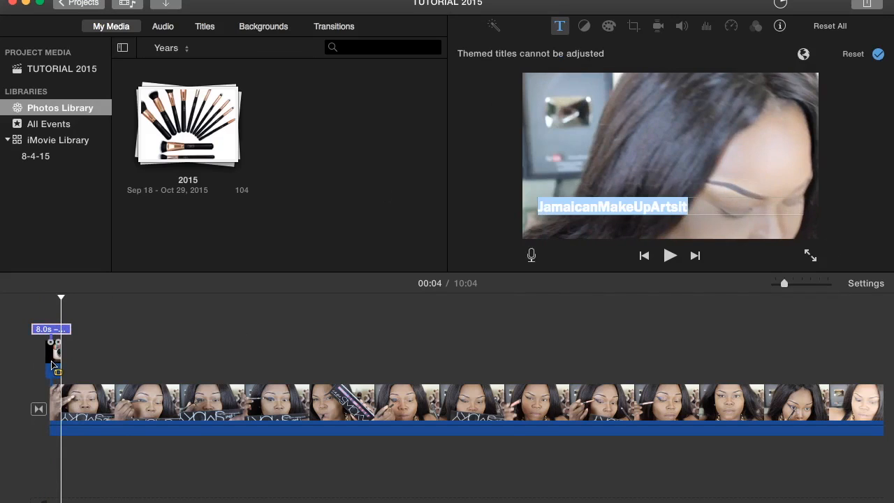
{"action": "left_click", "coordinate": [53, 361]}
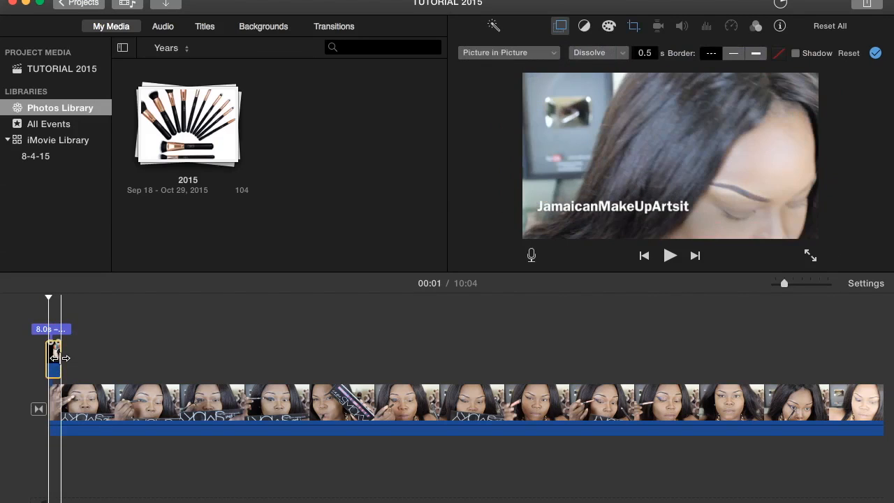
{"action": "left_click_drag", "start_coordinate": [61, 358], "coordinate": [34, 362]}
Step: Play the movie from its beginning to check the opening title and logo, and pause once they have ended
{"action": "left_click", "coordinate": [21, 325]}
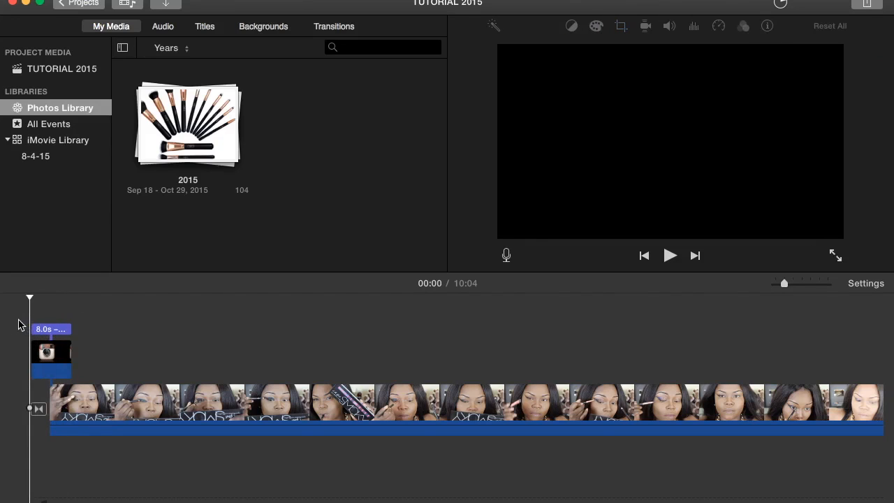
{"action": "left_click", "coordinate": [668, 256]}
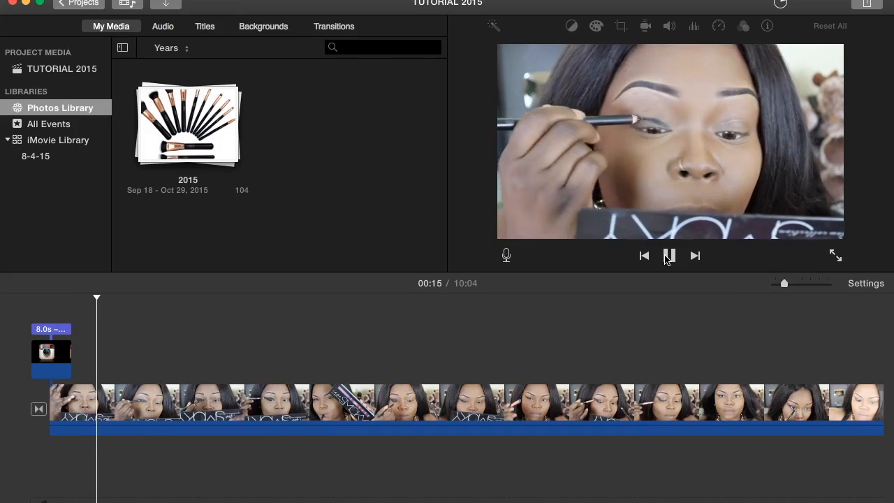
{"action": "left_click", "coordinate": [668, 256]}
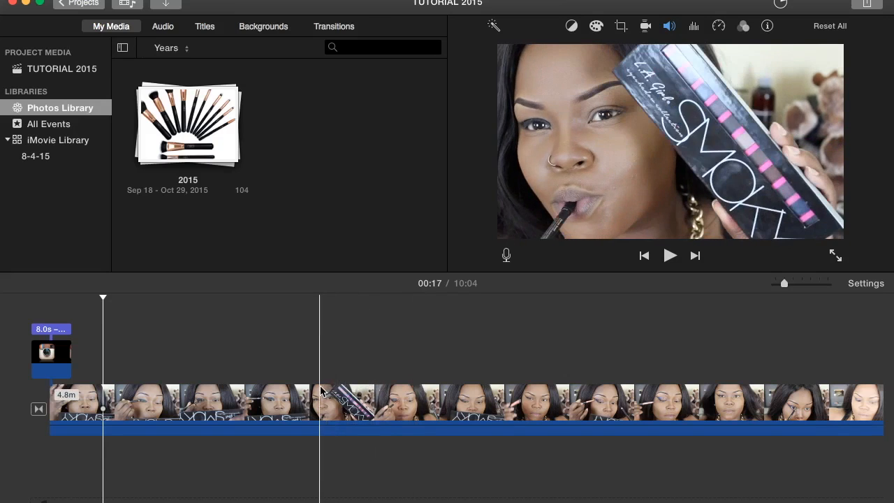
Step: Split the long makeup clip at 01:13 and set the speed of its first part to Fast
{"action": "left_click", "coordinate": [283, 393]}
{"action": "right_click", "coordinate": [284, 393]}
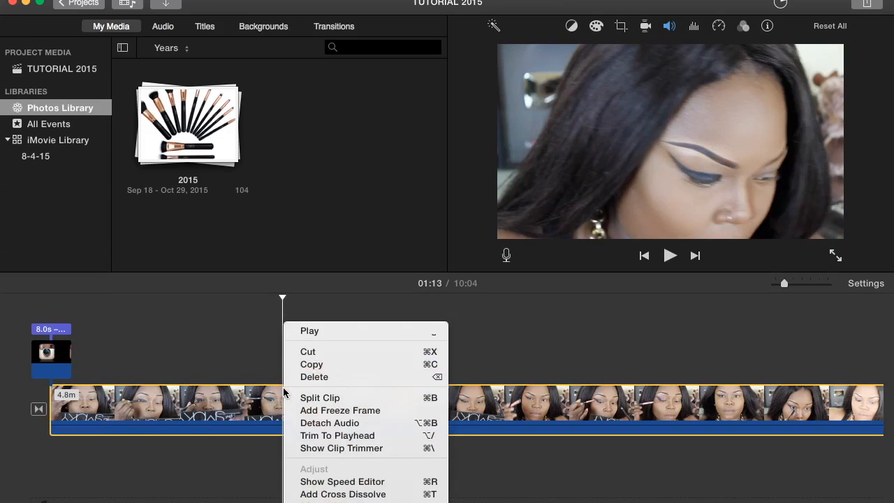
{"action": "left_click", "coordinate": [320, 397]}
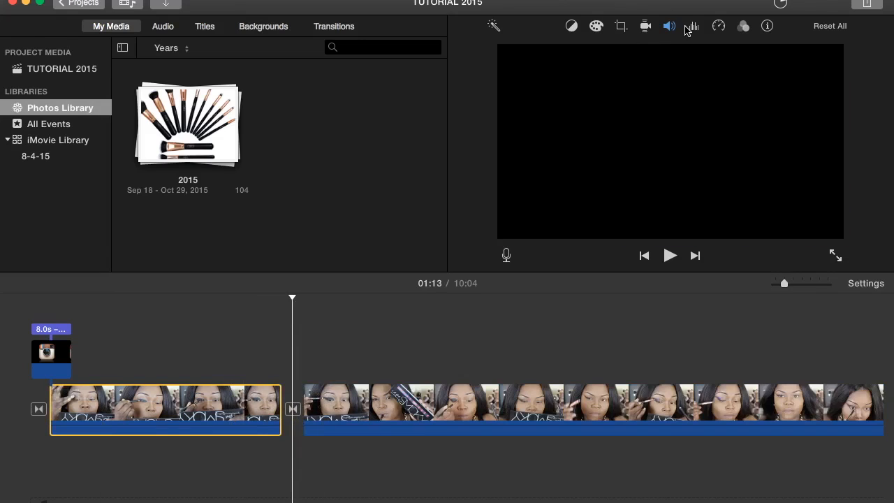
{"action": "left_click", "coordinate": [721, 27]}
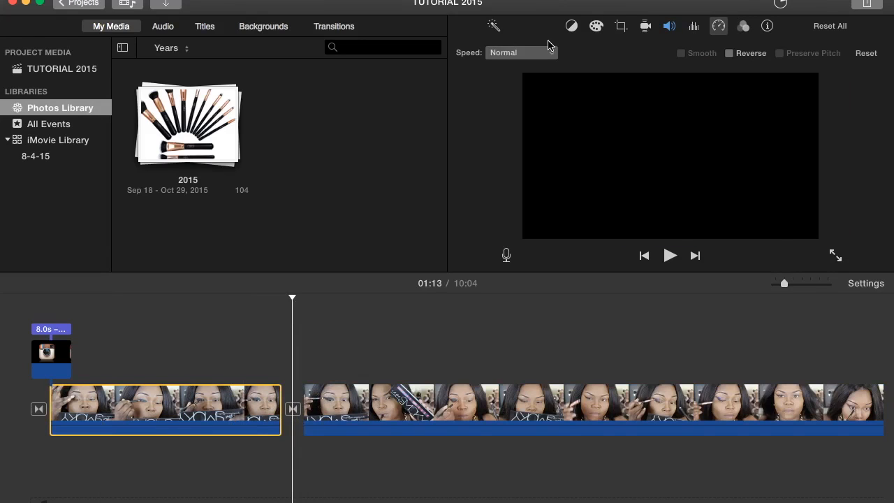
{"action": "left_click", "coordinate": [529, 56]}
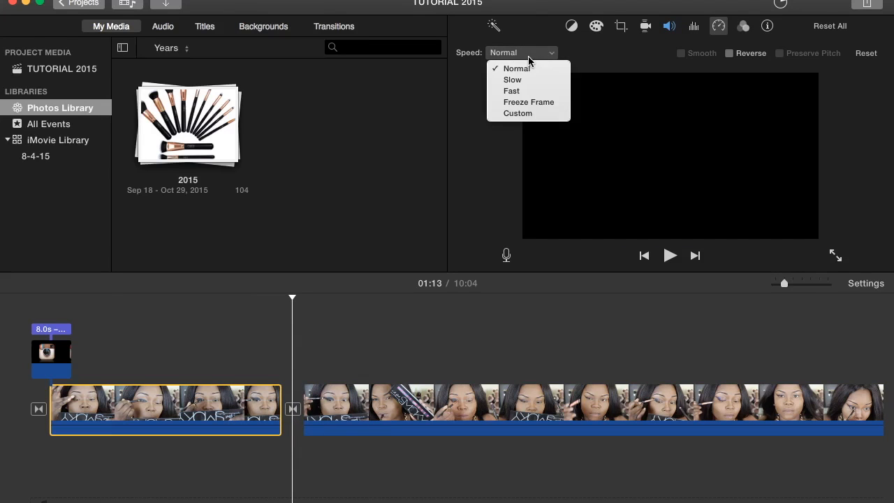
{"action": "left_click", "coordinate": [508, 90]}
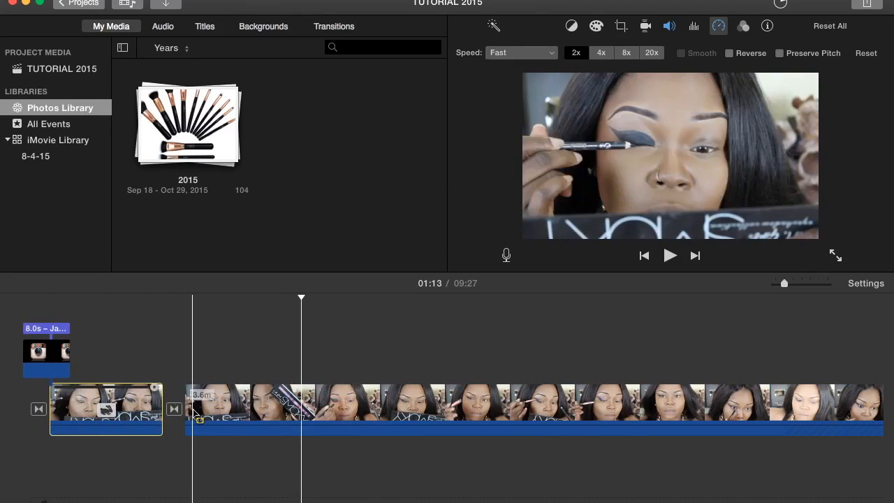
Step: Split the second clip at 00:50 and delete the short piece before the cut
{"action": "left_click", "coordinate": [229, 412]}
{"action": "right_click", "coordinate": [229, 412]}
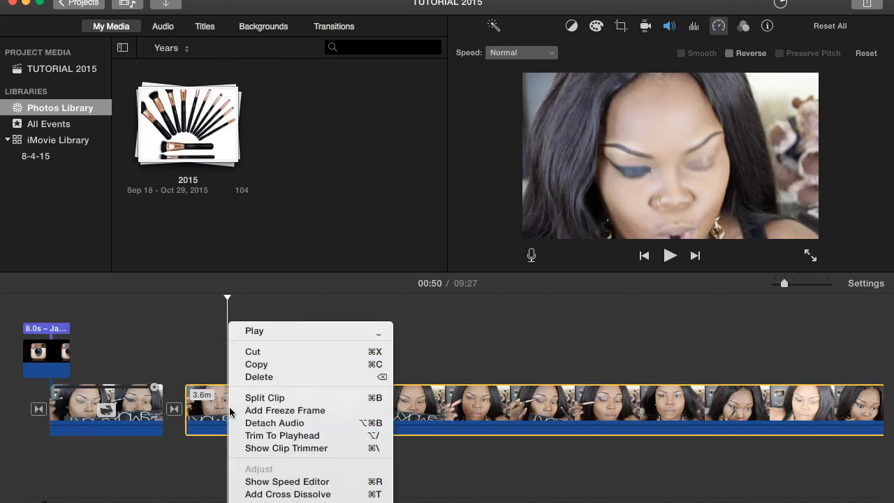
{"action": "left_click", "coordinate": [264, 398]}
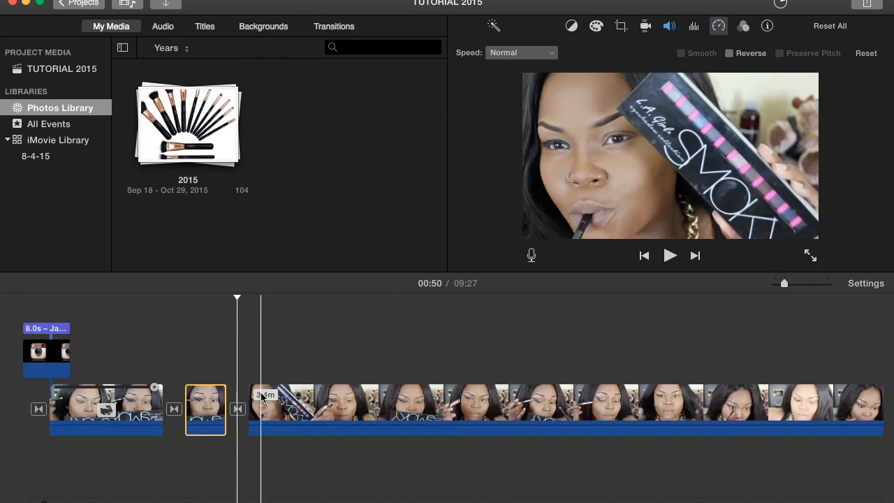
{"action": "key", "text": "Delete"}
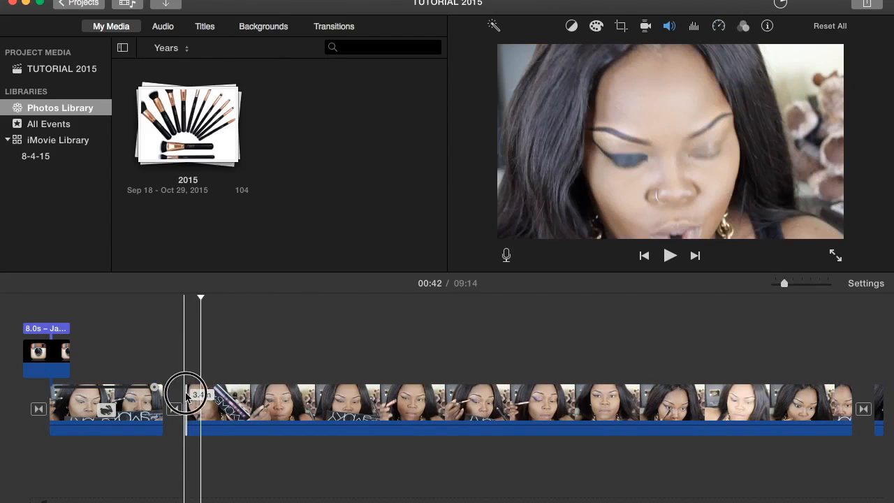
{"action": "left_click", "coordinate": [171, 340]}
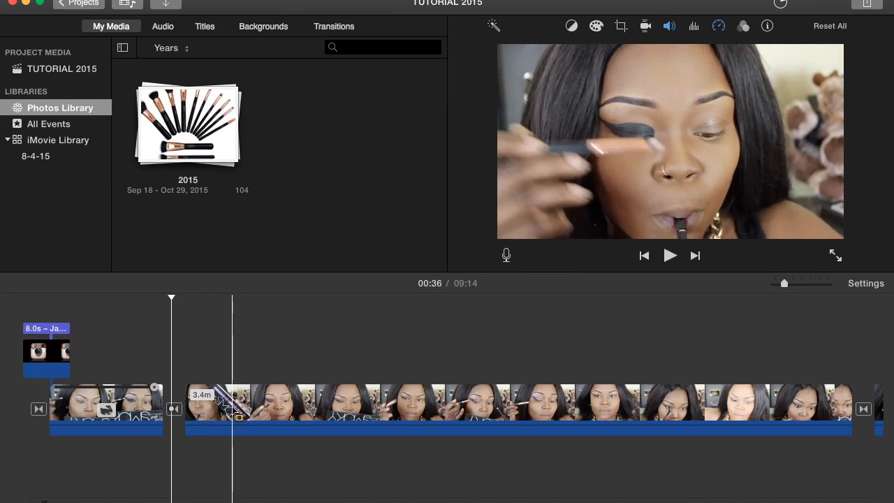
Step: Split the clip following the sped-up section at 00:51, just after the eyeshadow palette is shown
{"action": "left_click", "coordinate": [231, 412]}
{"action": "right_click", "coordinate": [233, 412]}
{"action": "left_click", "coordinate": [264, 397]}
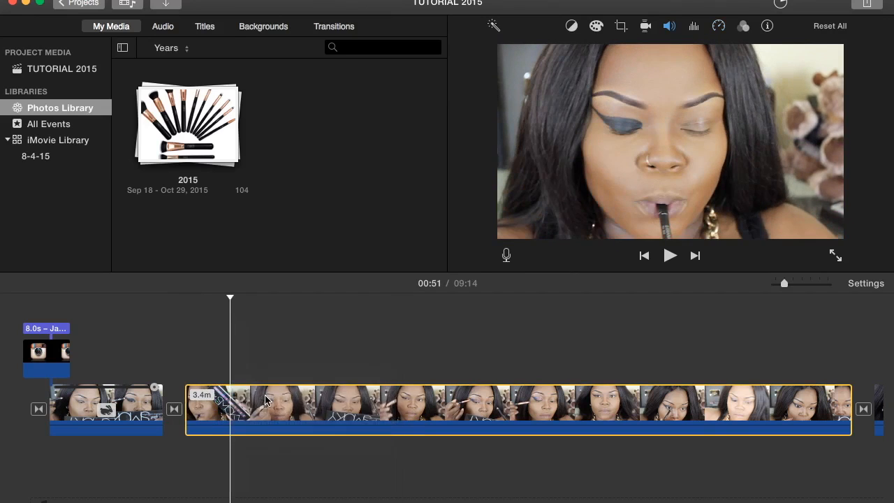
Step: Switch to Finder and add logo-2014.png from Documents to the timeline as an overlay above the short palette clip
{"action": "mouse_move", "coordinate": [297, 488]}
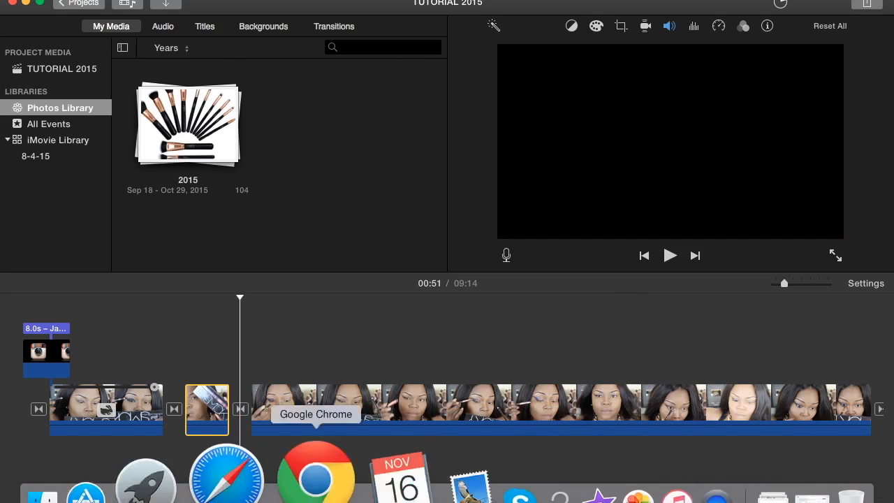
{"action": "left_click", "coordinate": [143, 482]}
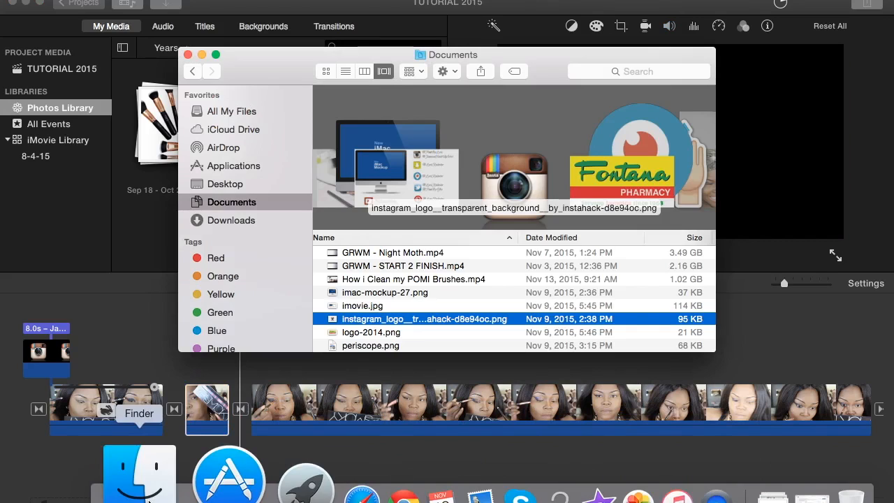
{"action": "scroll", "coordinate": [452, 164], "scroll_direction": "right", "scroll_amount": 1}
{"action": "left_click", "coordinate": [483, 178]}
{"action": "left_click_drag", "start_coordinate": [413, 334], "coordinate": [197, 363]}
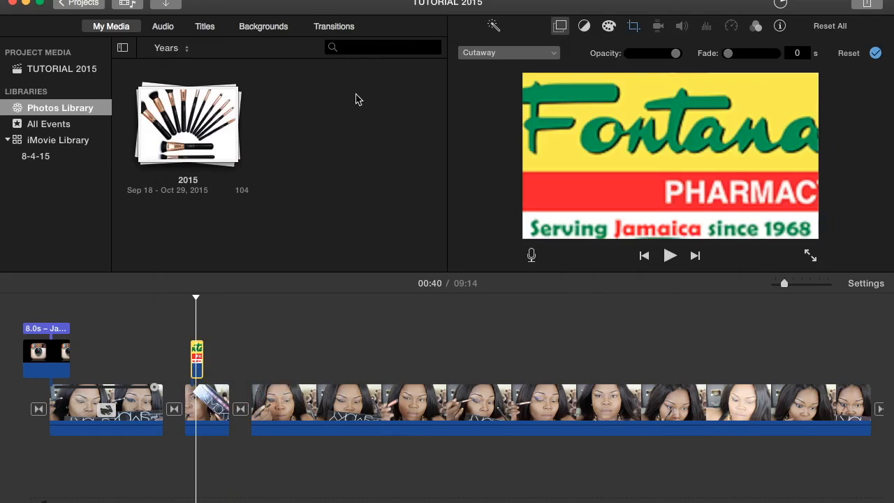
Step: Extend the Fontana Pharmacy logo overlay to 13.7 s so it covers the whole short palette clip
{"action": "left_click", "coordinate": [197, 360]}
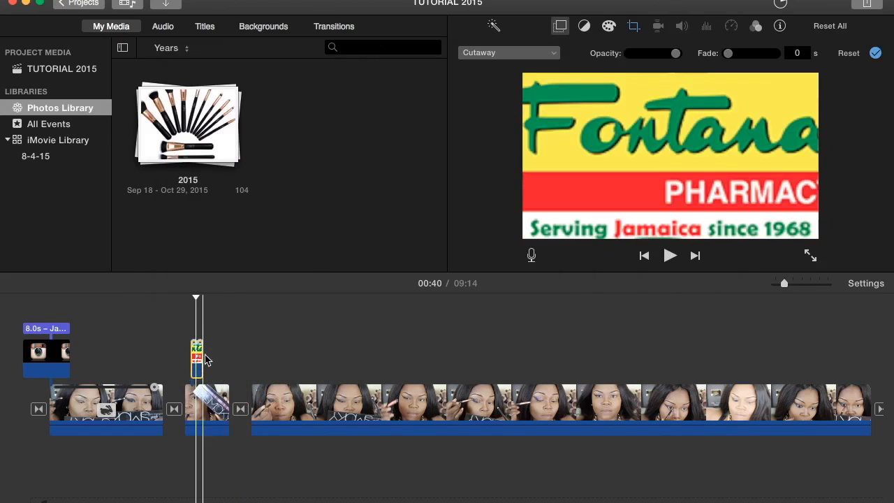
{"action": "mouse_move", "coordinate": [202, 356]}
{"action": "left_mouse_down"}
{"action": "mouse_move", "coordinate": [234, 354]}
{"action": "mouse_move", "coordinate": [185, 357]}
{"action": "left_mouse_up"}
{"action": "left_click", "coordinate": [200, 355]}
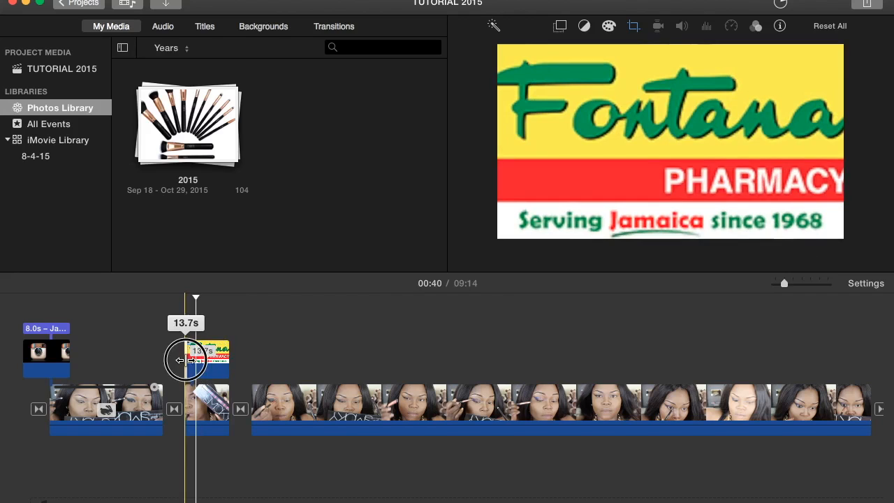
Step: Set the Fontana logo overlay to Picture in Picture, shrink it, and place it in the frame's lower-right corner
{"action": "left_click", "coordinate": [210, 357]}
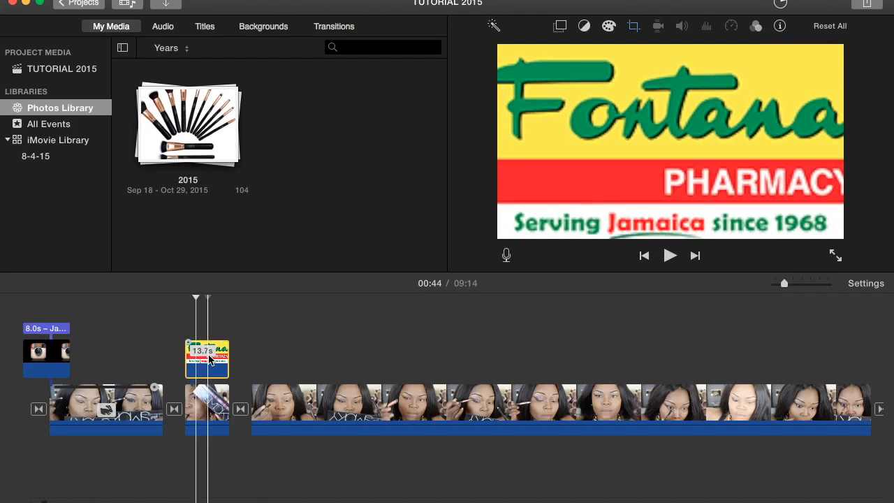
{"action": "left_click", "coordinate": [561, 27]}
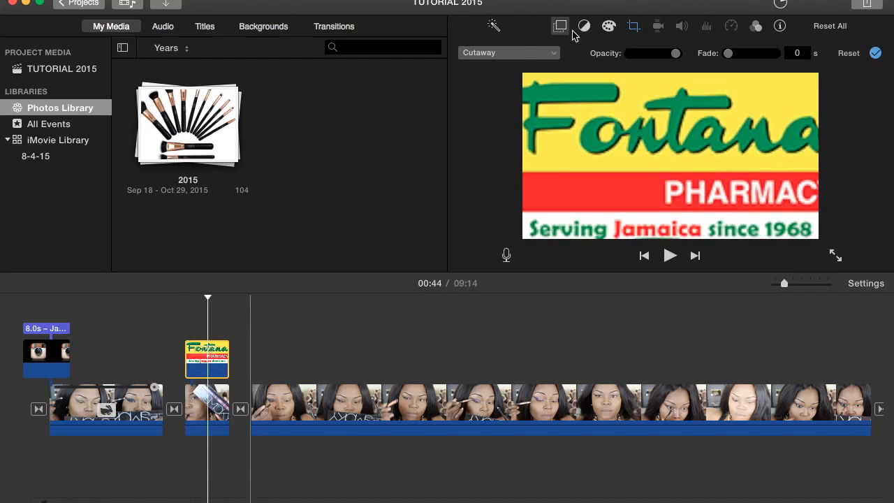
{"action": "left_click", "coordinate": [525, 56]}
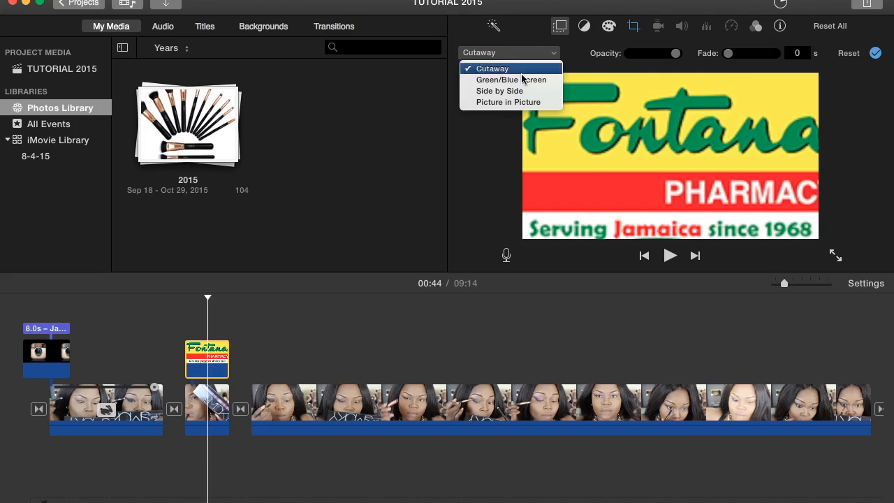
{"action": "left_click", "coordinate": [514, 106]}
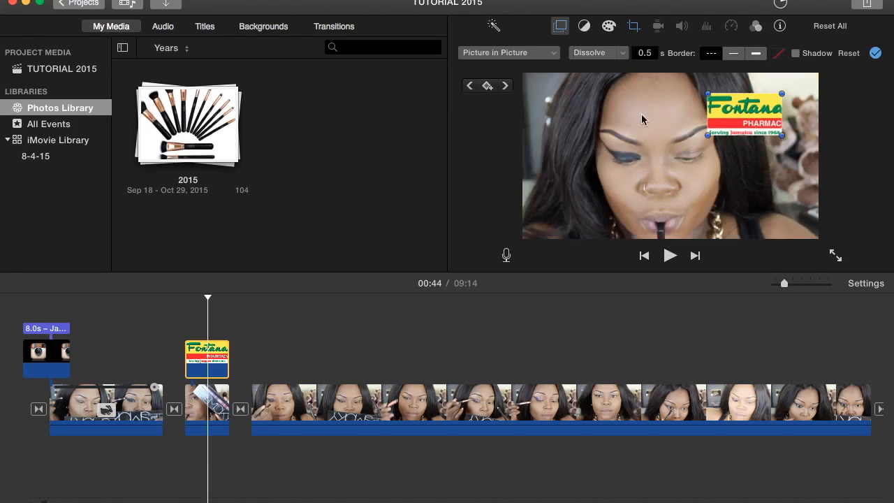
{"action": "left_click_drag", "start_coordinate": [758, 112], "coordinate": [788, 214]}
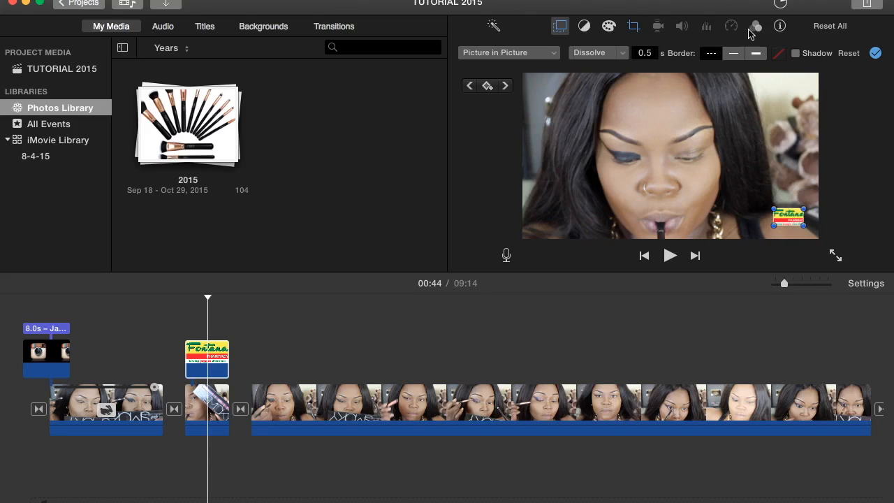
Step: Shift the Fontana logo's Ken Burns start frame to the image's upper-right corner and apply the crop
{"action": "left_click", "coordinate": [634, 28]}
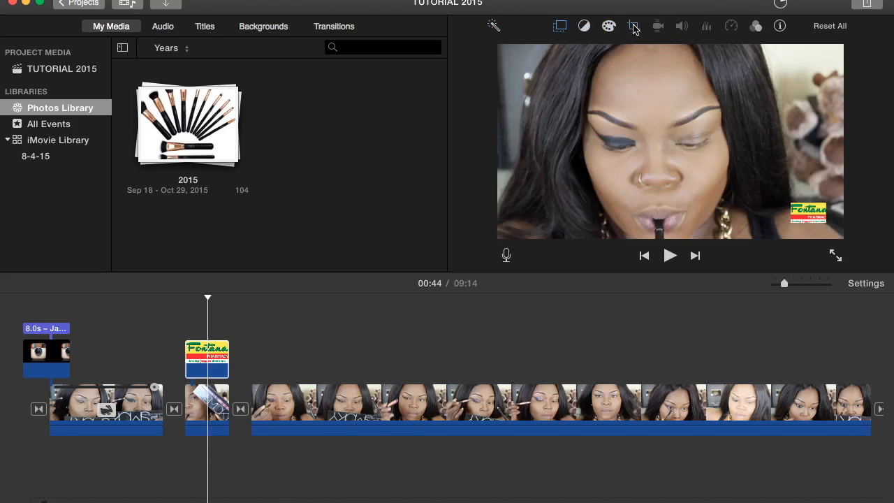
{"action": "left_click", "coordinate": [634, 28]}
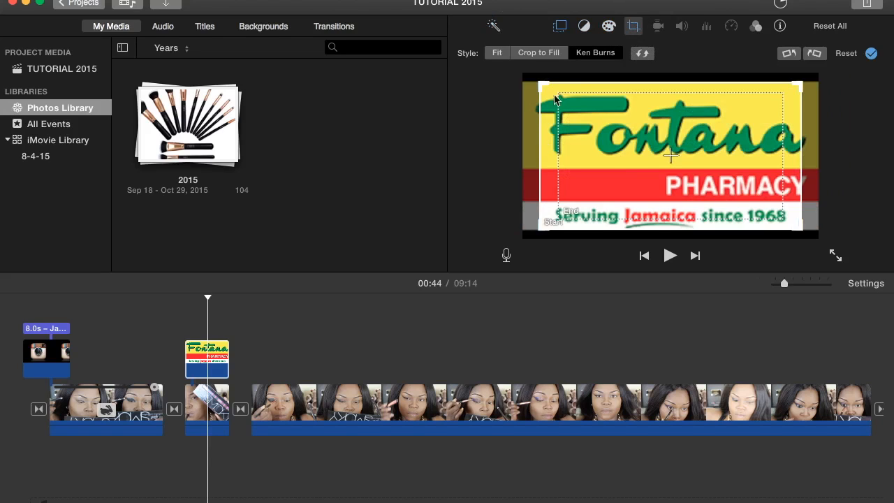
{"action": "left_click", "coordinate": [592, 155]}
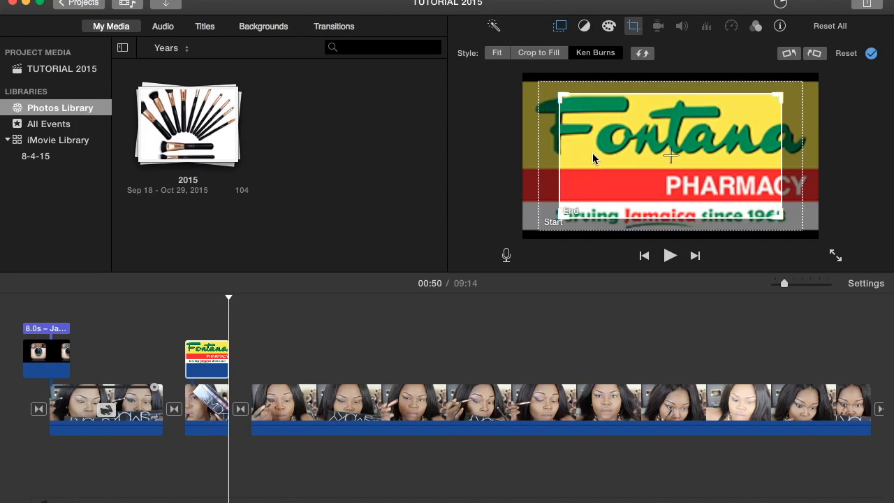
{"action": "left_click", "coordinate": [548, 151]}
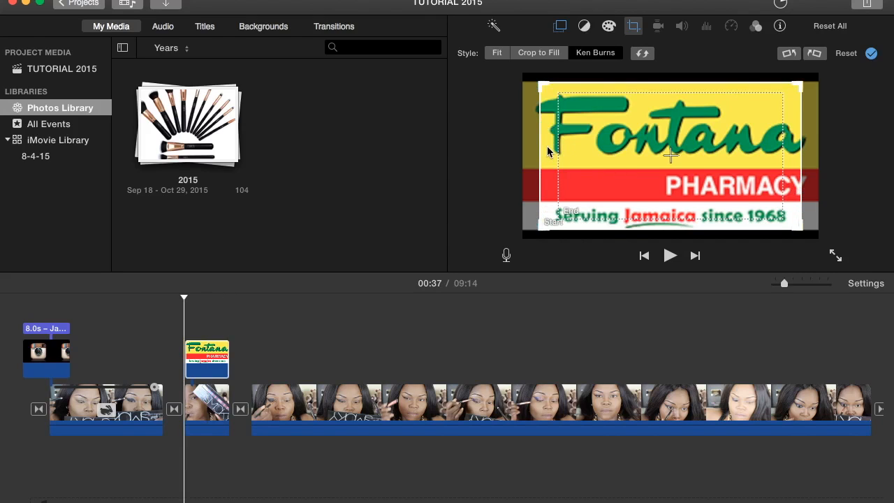
{"action": "left_click", "coordinate": [614, 146]}
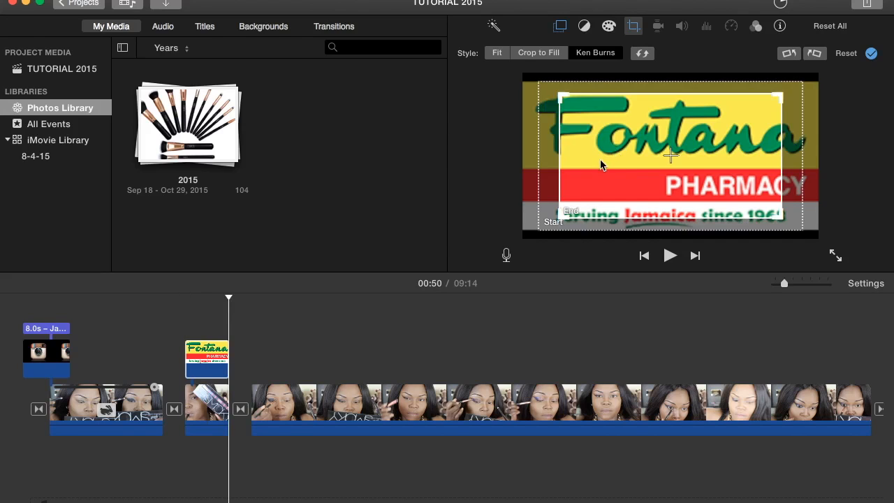
{"action": "left_click", "coordinate": [548, 168]}
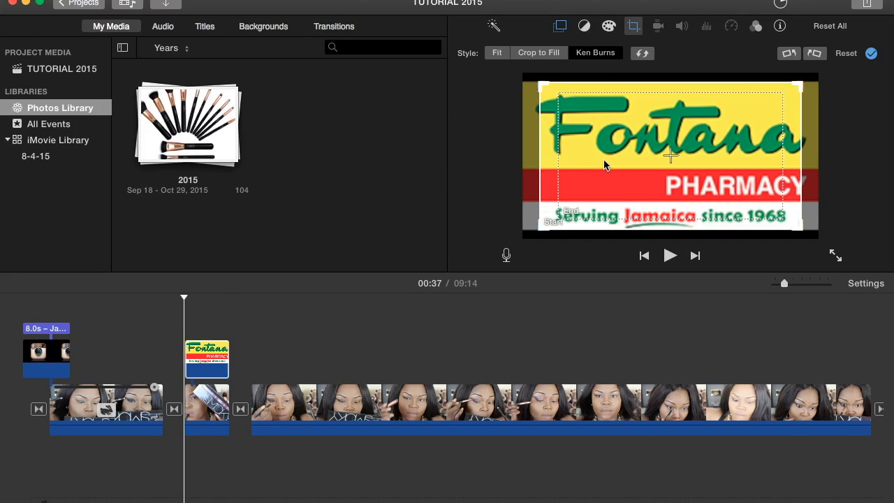
{"action": "left_click", "coordinate": [604, 164]}
{"action": "left_click", "coordinate": [542, 158]}
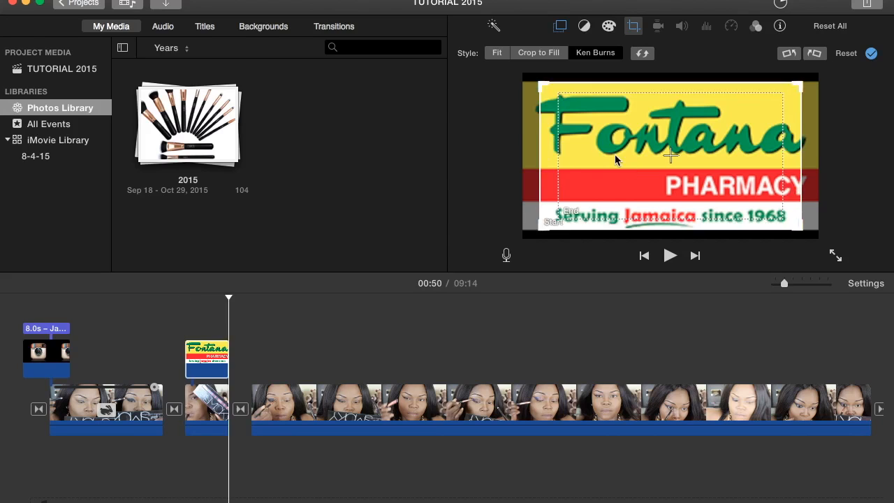
{"action": "left_click", "coordinate": [545, 157]}
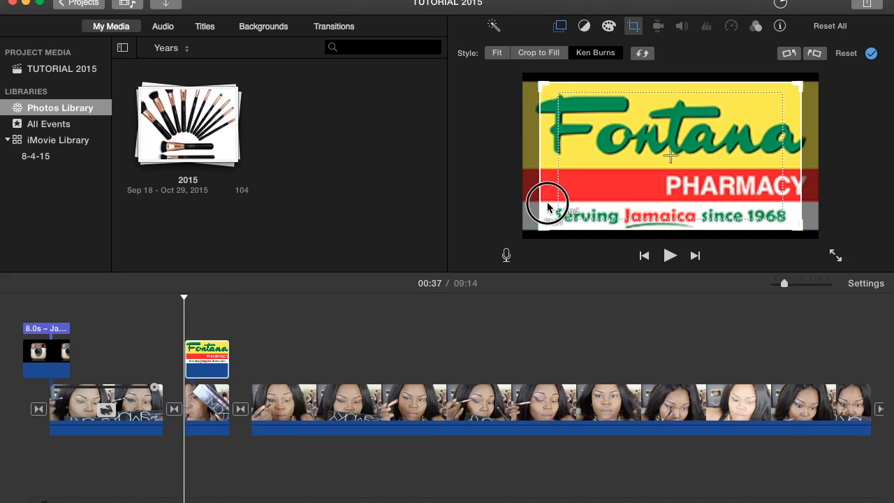
{"action": "left_click_drag", "start_coordinate": [548, 208], "coordinate": [646, 169]}
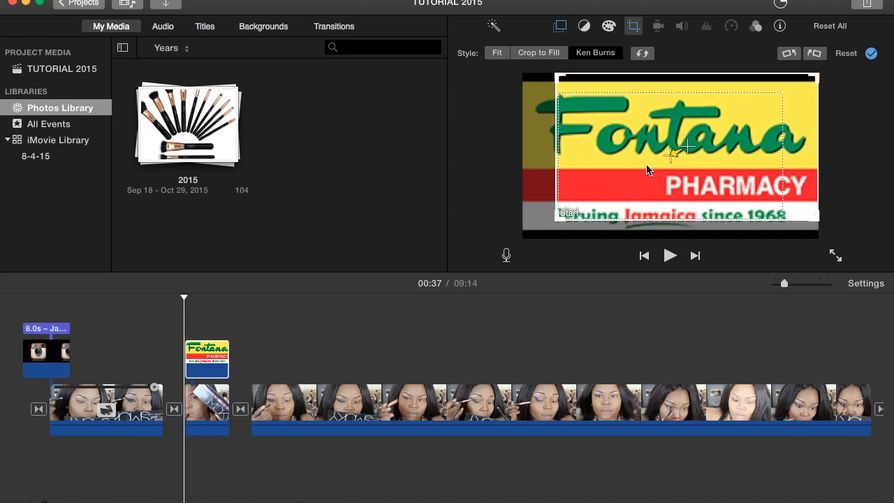
{"action": "left_click", "coordinate": [870, 54]}
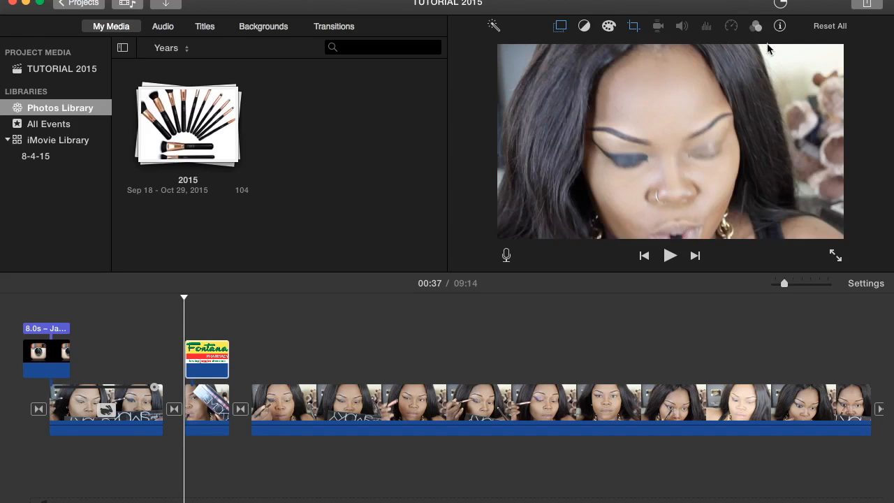
Step: Play back the movie from just before the Fontana logo overlay to check how the logo appears
{"action": "left_click", "coordinate": [177, 298]}
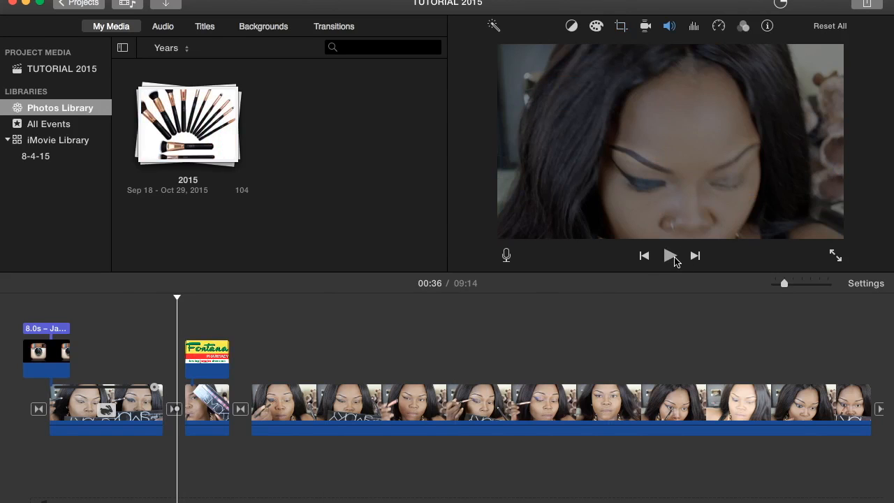
{"action": "left_click", "coordinate": [668, 256]}
{"action": "left_click", "coordinate": [668, 256]}
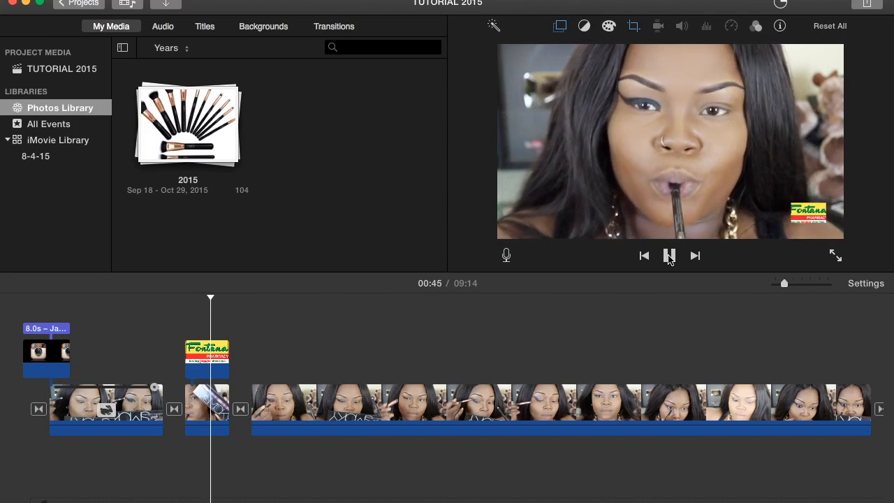
{"action": "left_click", "coordinate": [668, 257]}
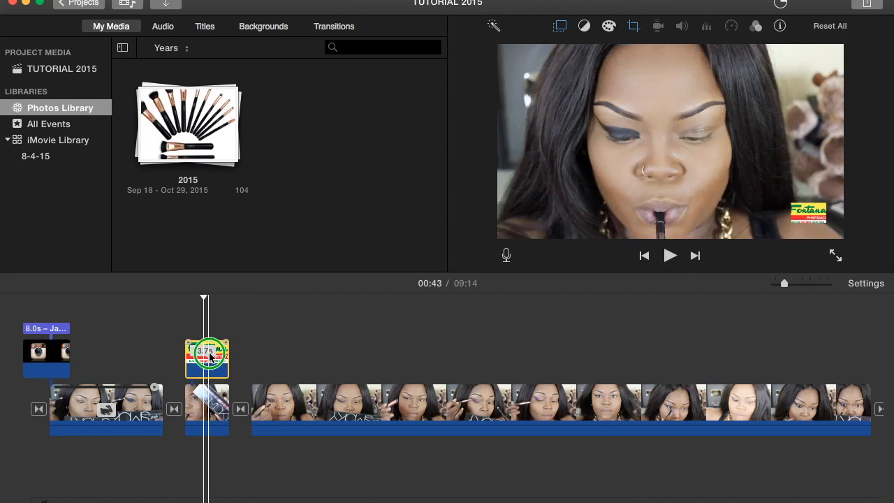
Step: Enlarge the Fontana logo's Ken Burns end frame to the whole image, apply the crop, and play back the section
{"action": "right_click", "coordinate": [209, 356]}
{"action": "left_click", "coordinate": [198, 359]}
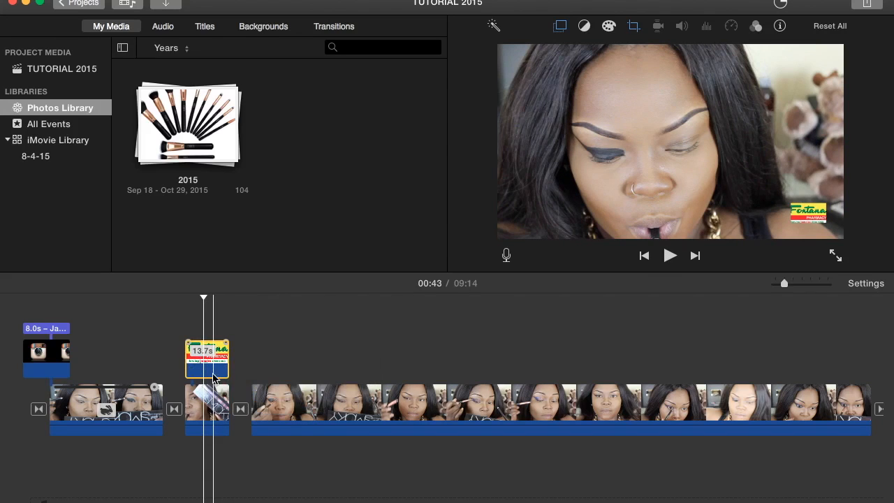
{"action": "left_click", "coordinate": [212, 361]}
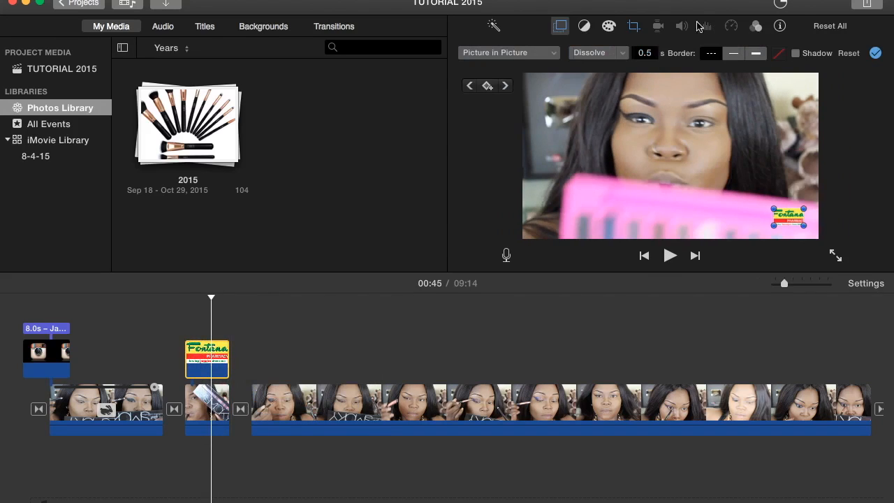
{"action": "left_click", "coordinate": [632, 26]}
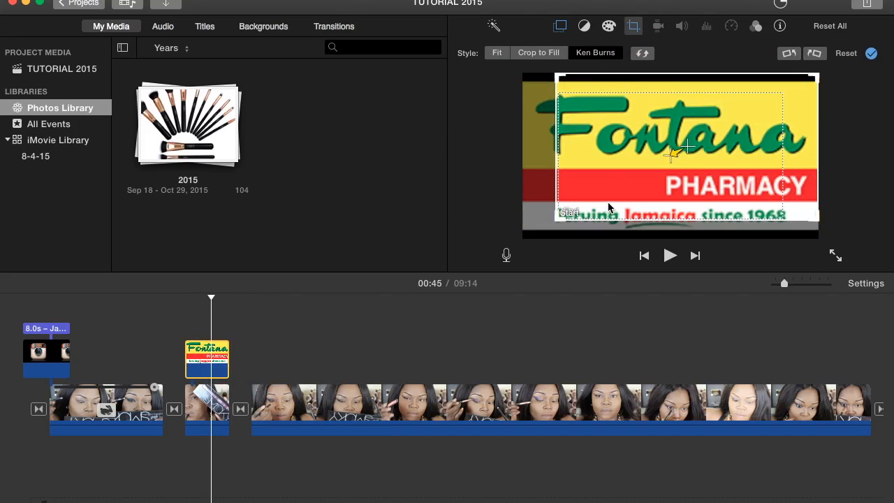
{"action": "left_click", "coordinate": [607, 166]}
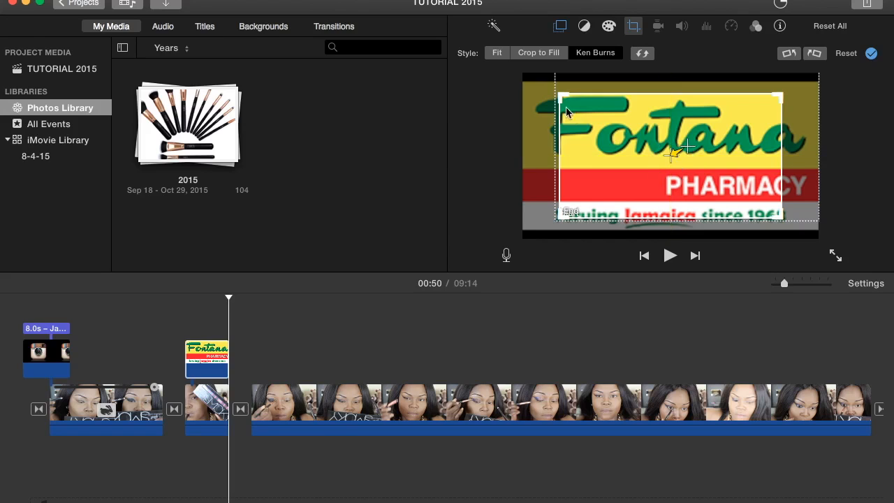
{"action": "left_click_drag", "start_coordinate": [563, 100], "coordinate": [524, 75]}
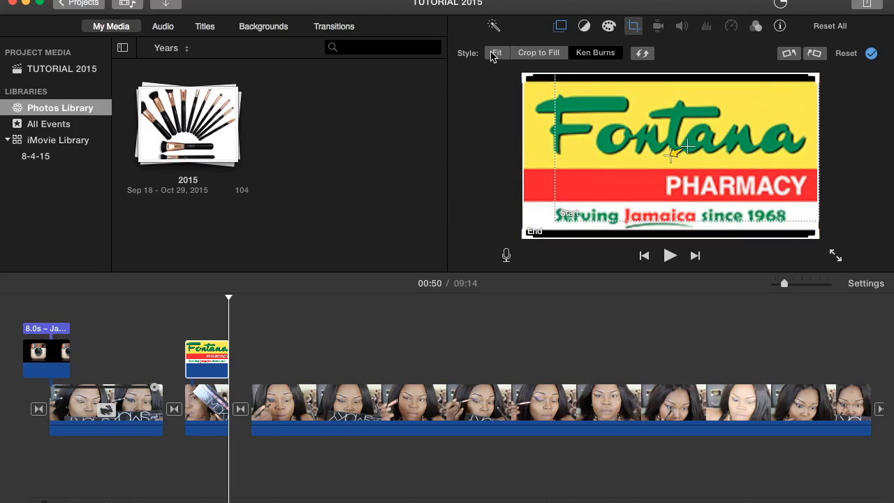
{"action": "left_click", "coordinate": [871, 54]}
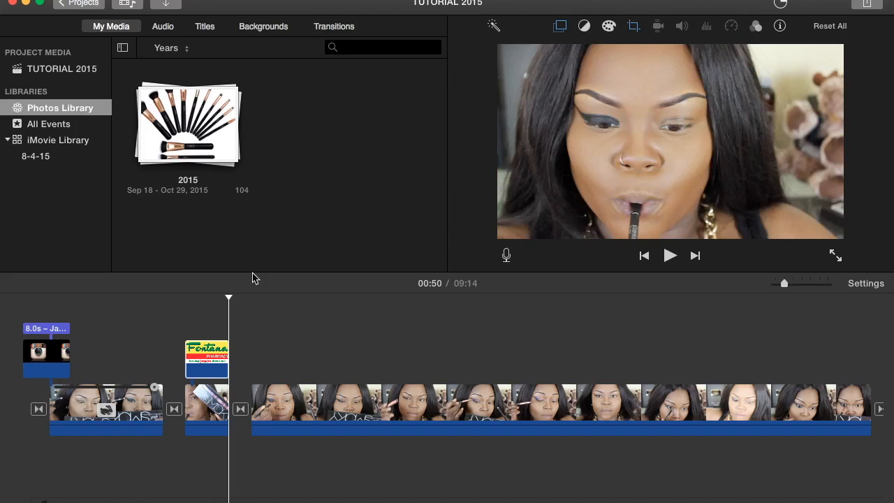
{"action": "left_click", "coordinate": [171, 337]}
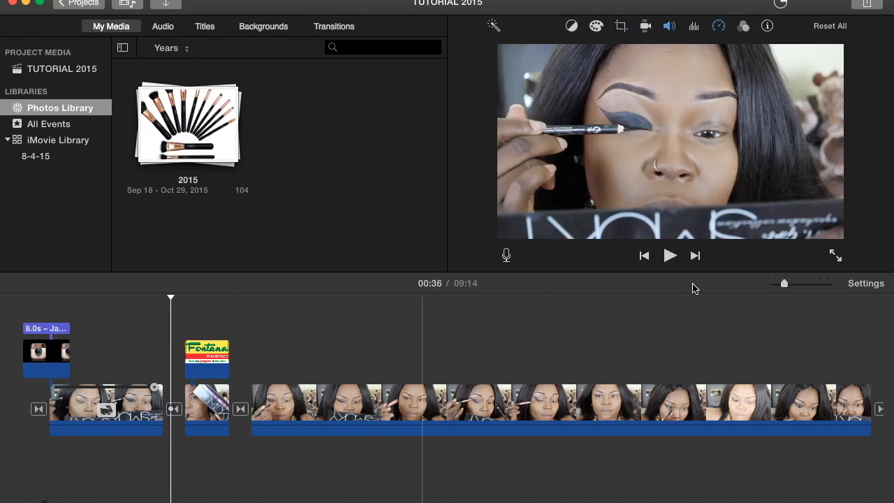
{"action": "left_click", "coordinate": [670, 256]}
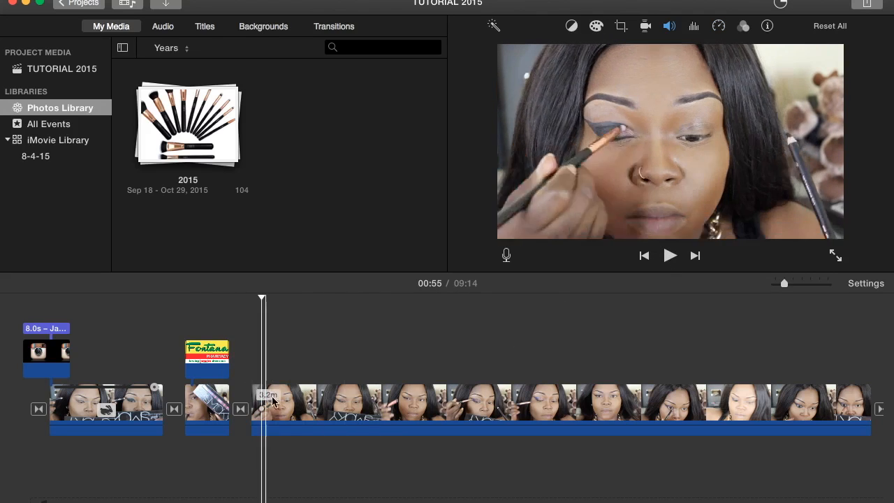
Step: Split the 3.2-minute clip at 01:39 and set the first part's speed to Fast 2x
{"action": "right_click", "coordinate": [403, 411]}
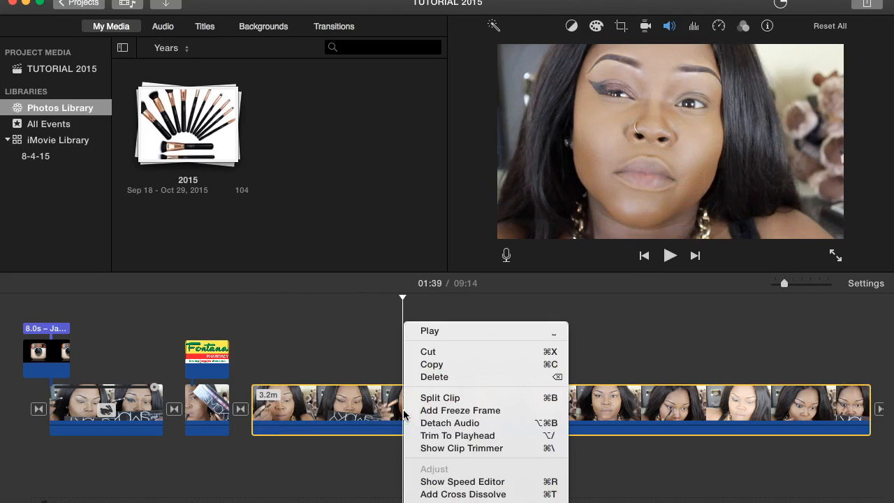
{"action": "left_click", "coordinate": [438, 397]}
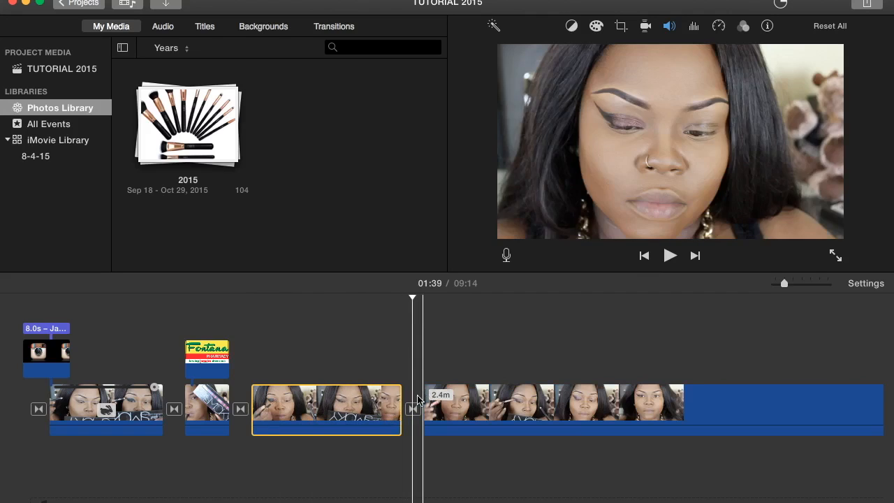
{"action": "left_click", "coordinate": [718, 26]}
{"action": "left_click", "coordinate": [520, 52]}
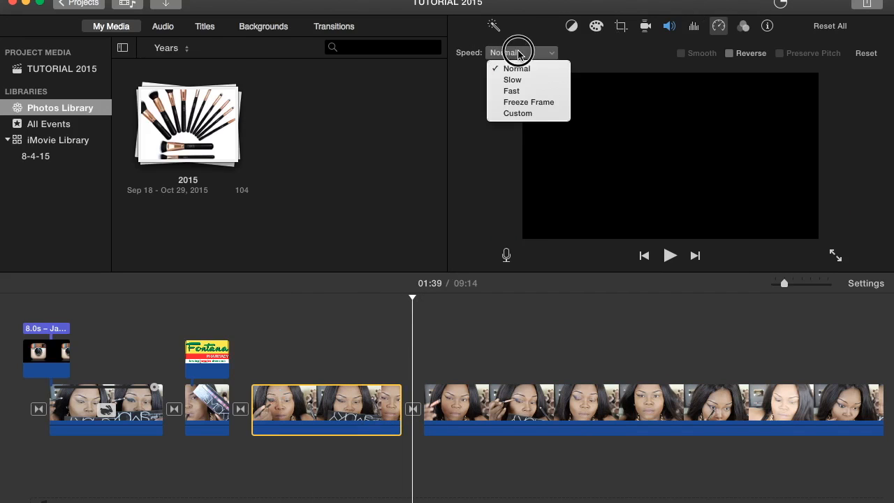
{"action": "left_click", "coordinate": [512, 93]}
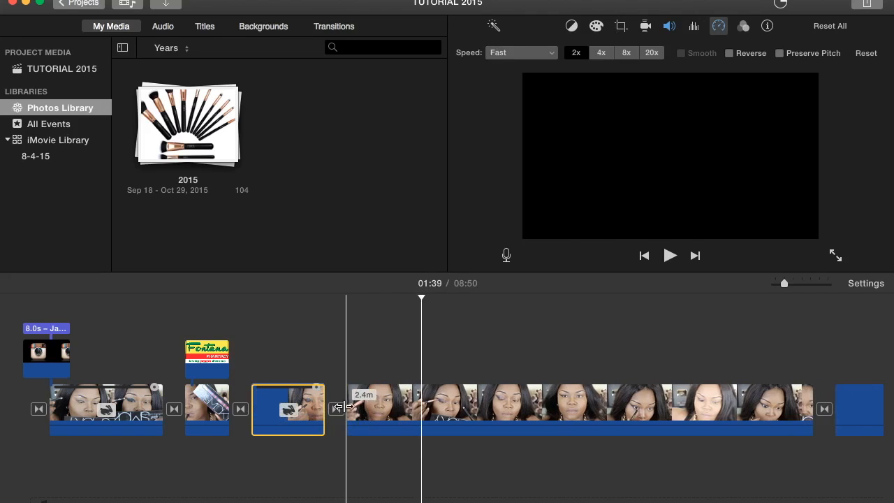
Step: Split the 2.4-minute clip after the sped-up palette clip at 01:30
{"action": "left_click", "coordinate": [398, 398]}
{"action": "right_click", "coordinate": [402, 398]}
{"action": "left_click", "coordinate": [402, 399]}
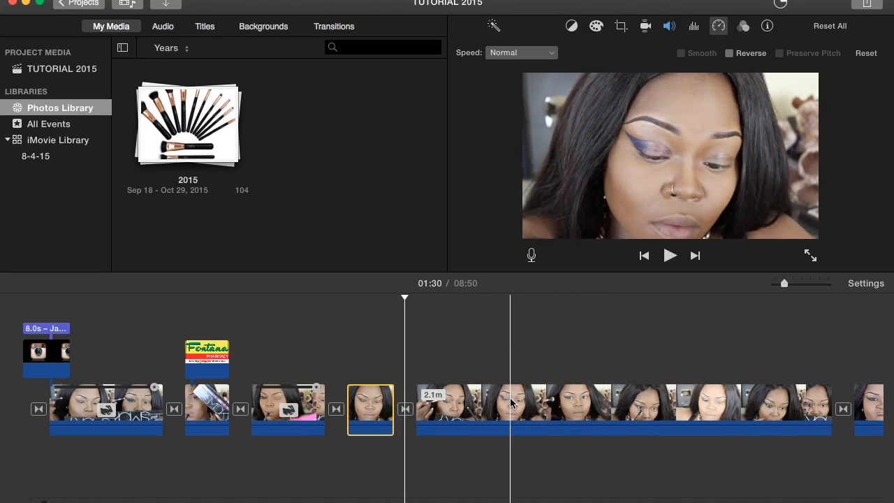
Step: Split the 2.1-minute clip at 01:50 and set its first part's speed to Fast 2x
{"action": "left_click", "coordinate": [478, 401]}
{"action": "right_click", "coordinate": [477, 401]}
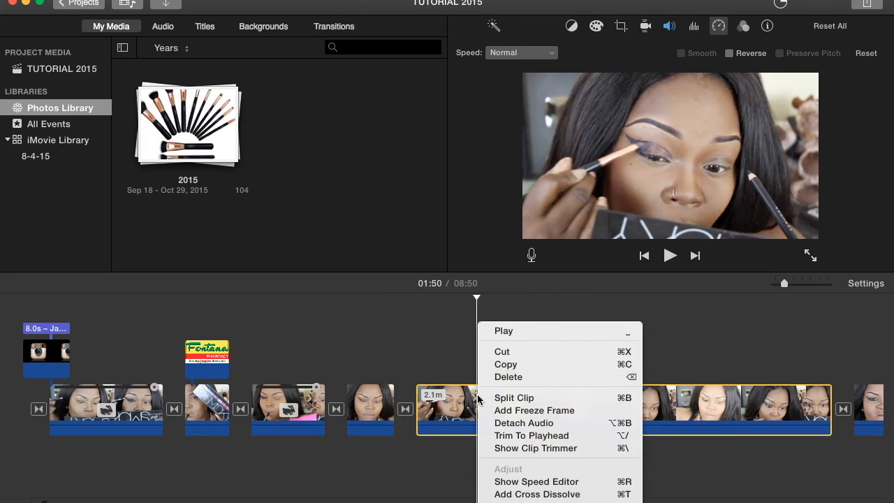
{"action": "left_click", "coordinate": [513, 397]}
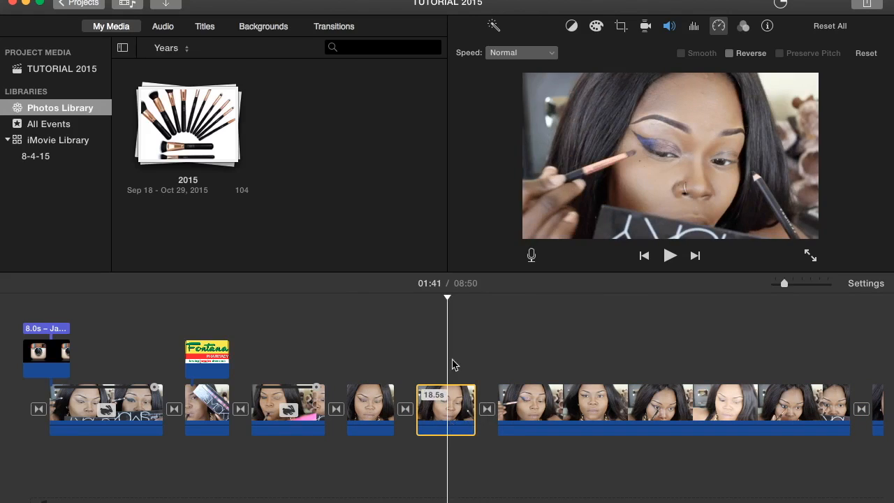
{"action": "left_click", "coordinate": [520, 53]}
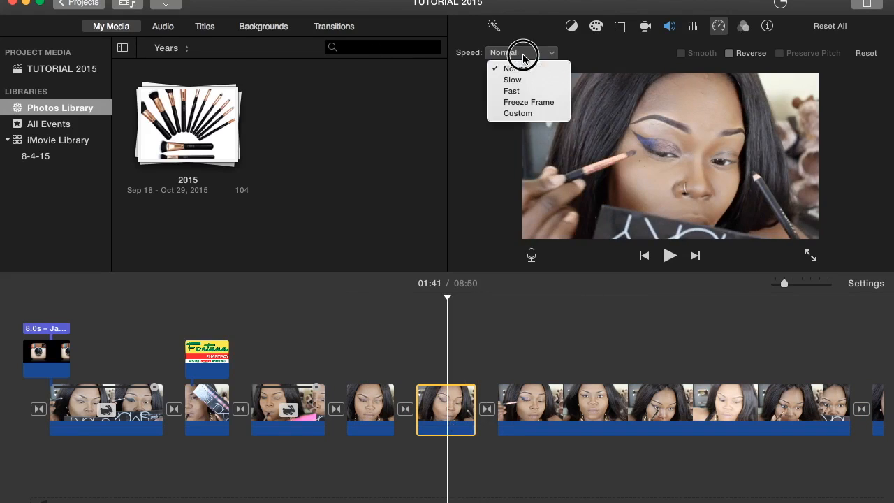
{"action": "left_click", "coordinate": [517, 95]}
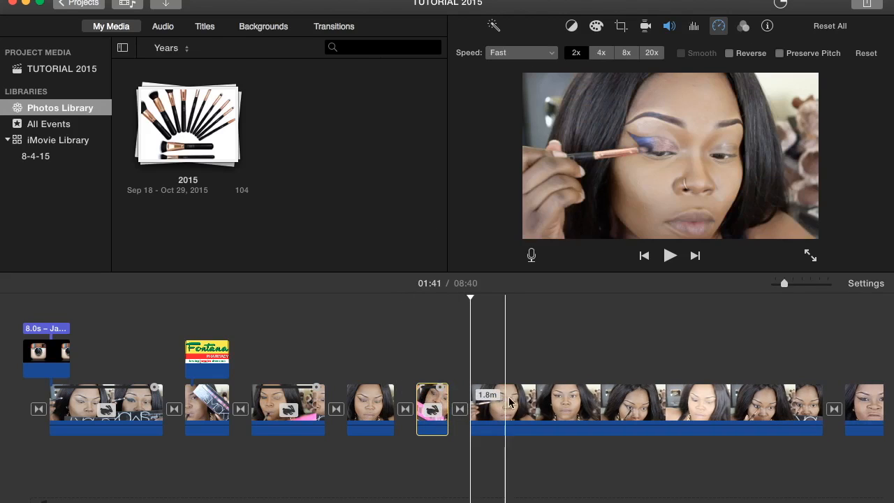
Step: Split the 1.8-minute clip following the second sped-up clip at 01:56
{"action": "scroll", "coordinate": [566, 410], "scroll_direction": "right", "scroll_amount": 5}
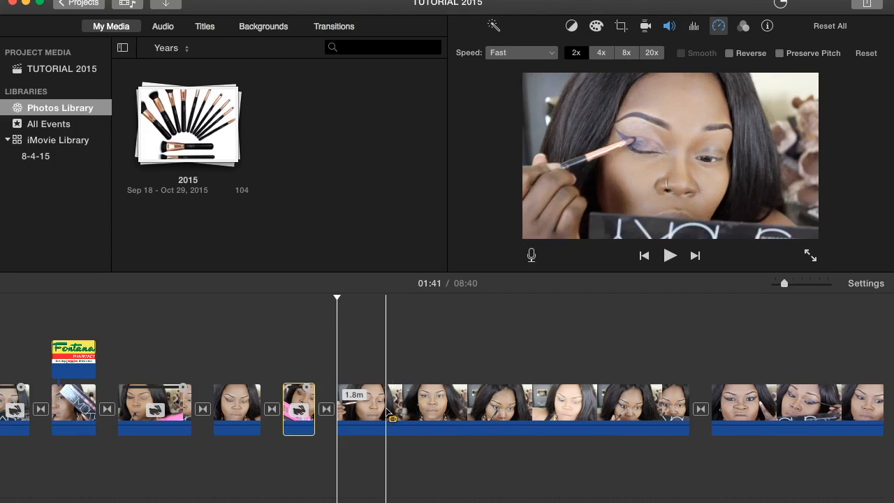
{"action": "left_click", "coordinate": [388, 412]}
{"action": "right_click", "coordinate": [387, 406]}
{"action": "left_click", "coordinate": [408, 398]}
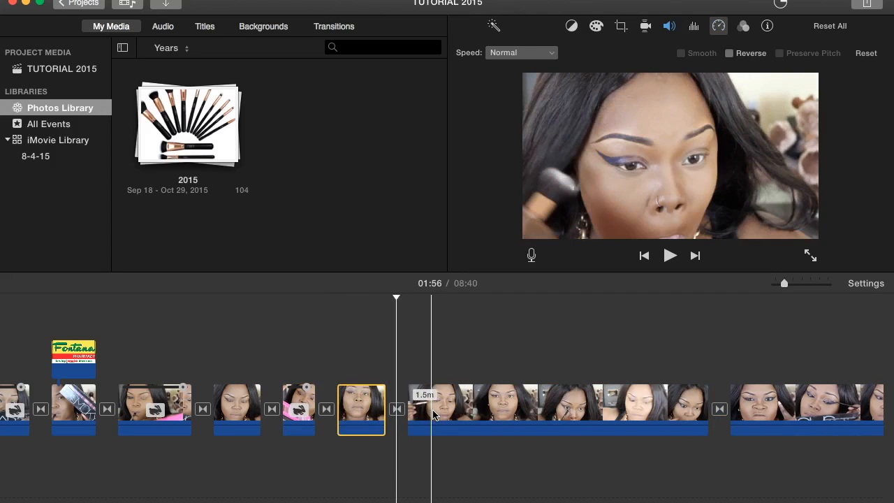
Step: Split the 1.5-minute clip at 02:05 and delete its short opening piece
{"action": "right_click", "coordinate": [431, 410]}
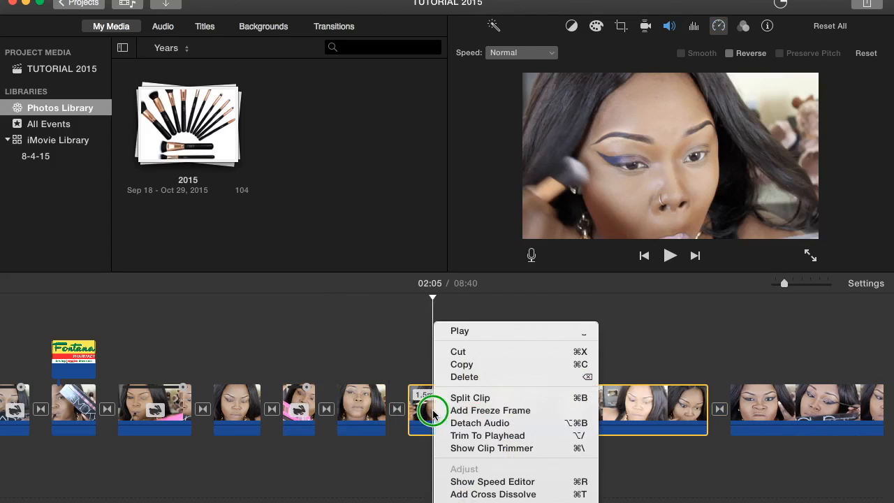
{"action": "left_click", "coordinate": [469, 398]}
{"action": "key", "text": "Delete"}
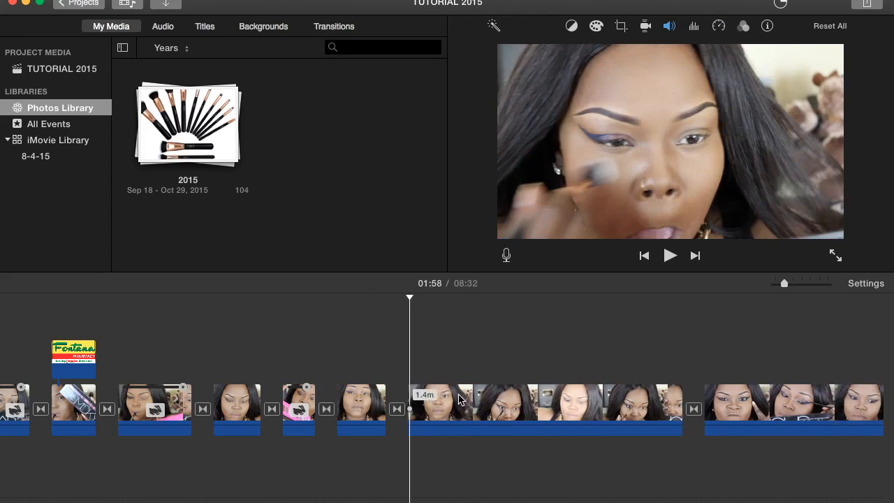
Step: Split the 1.4-minute clip at 02:34, where the hair covers the camera view
{"action": "left_click", "coordinate": [402, 373]}
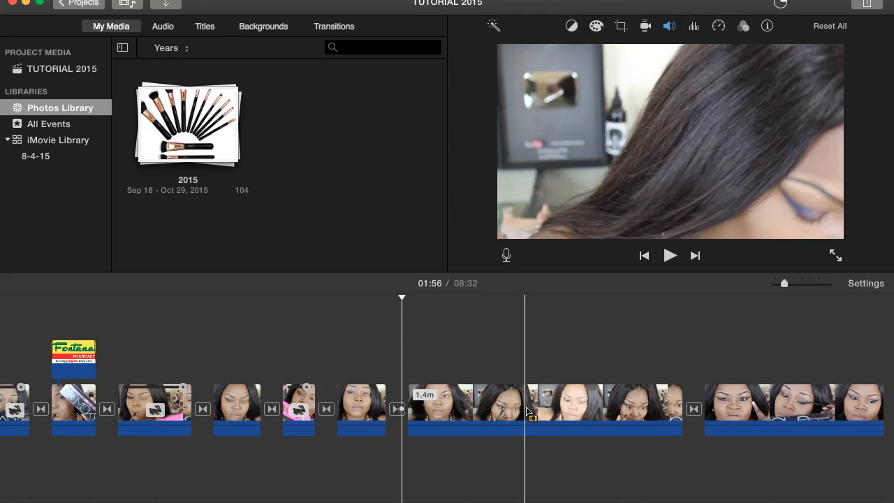
{"action": "left_click", "coordinate": [528, 412]}
{"action": "right_click", "coordinate": [528, 412]}
{"action": "left_click", "coordinate": [553, 393]}
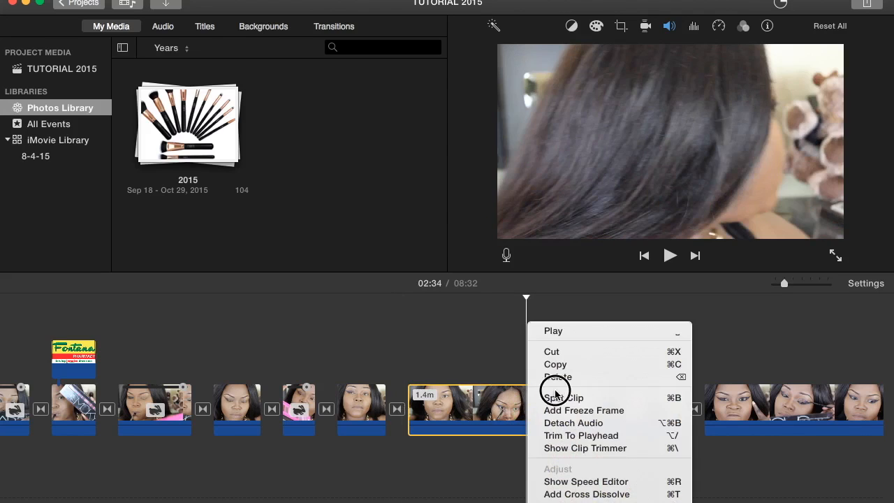
{"action": "right_click", "coordinate": [528, 403]}
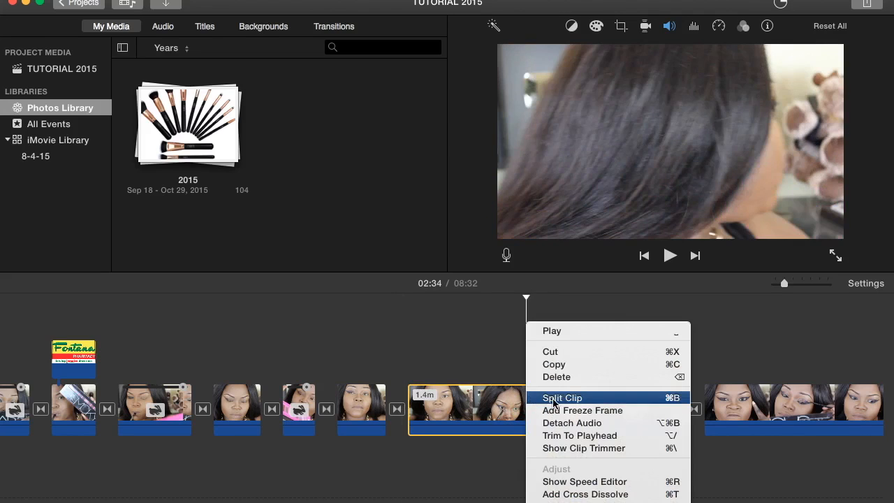
{"action": "left_click", "coordinate": [553, 400]}
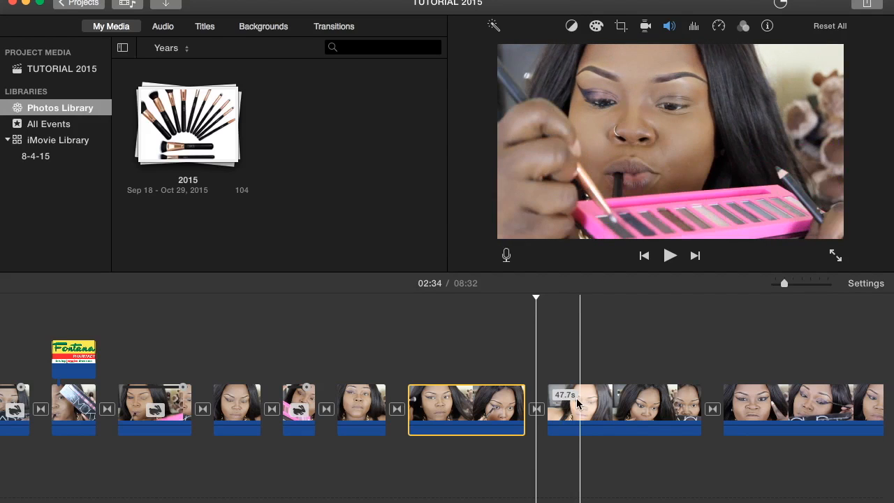
Step: Split the 47.7 s clip at 02:40 and delete the short piece before the cut
{"action": "right_click", "coordinate": [571, 403]}
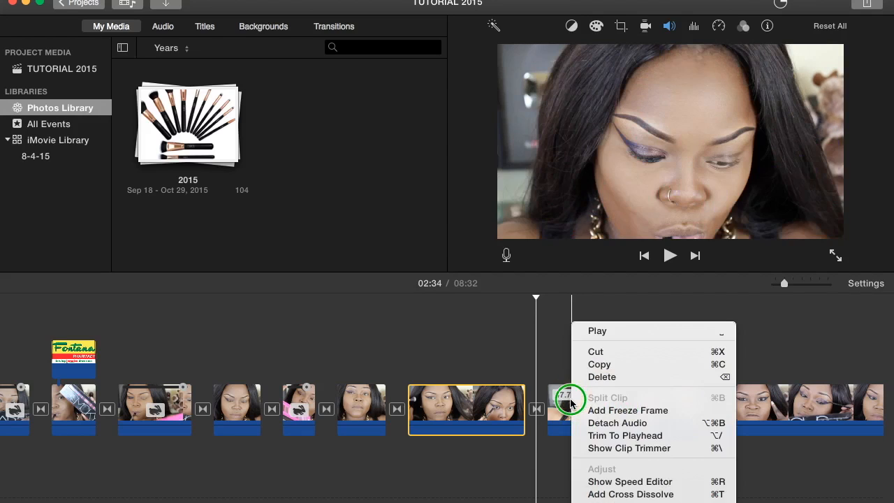
{"action": "left_click", "coordinate": [570, 401]}
{"action": "right_click", "coordinate": [569, 400]}
{"action": "left_click", "coordinate": [562, 405]}
{"action": "right_click", "coordinate": [564, 407]}
{"action": "left_click", "coordinate": [564, 406]}
{"action": "right_click", "coordinate": [565, 406]}
{"action": "left_click", "coordinate": [564, 406]}
{"action": "left_click", "coordinate": [564, 353]}
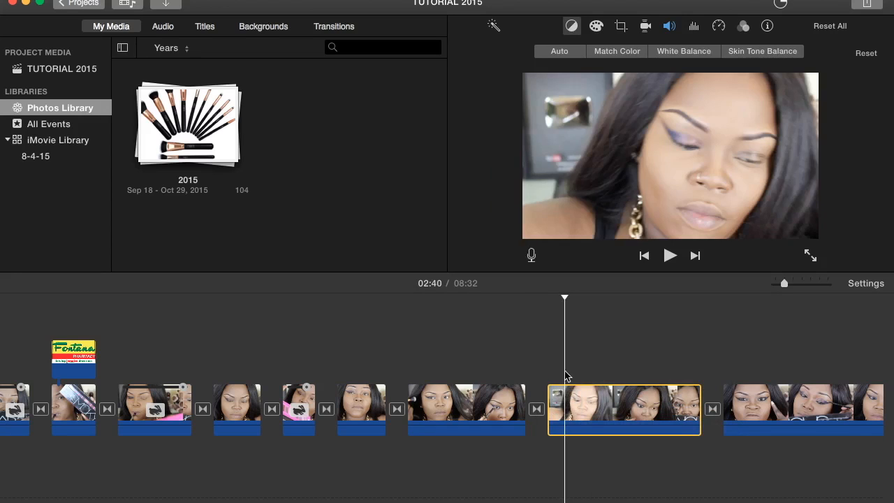
{"action": "right_click", "coordinate": [566, 399]}
{"action": "left_click", "coordinate": [607, 341]}
{"action": "key", "text": "Delete"}
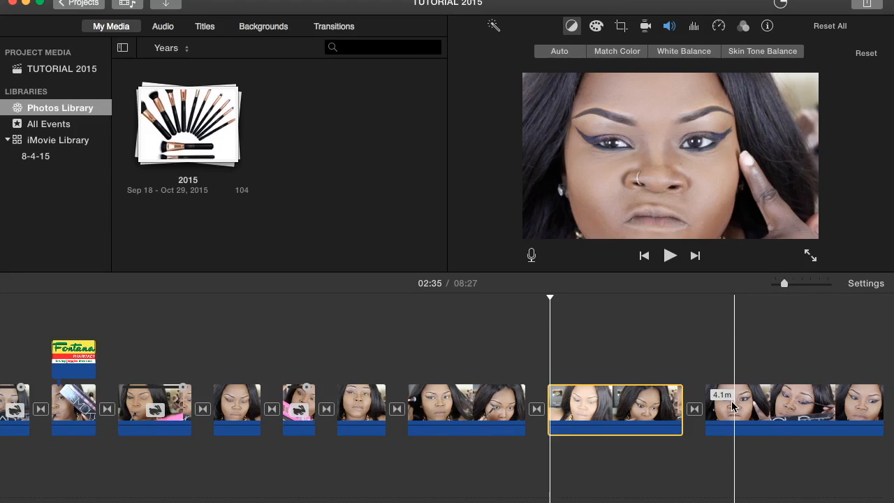
Step: Split the 4.1-minute clip at 03:24 and delete its short opening piece
{"action": "left_click", "coordinate": [729, 405]}
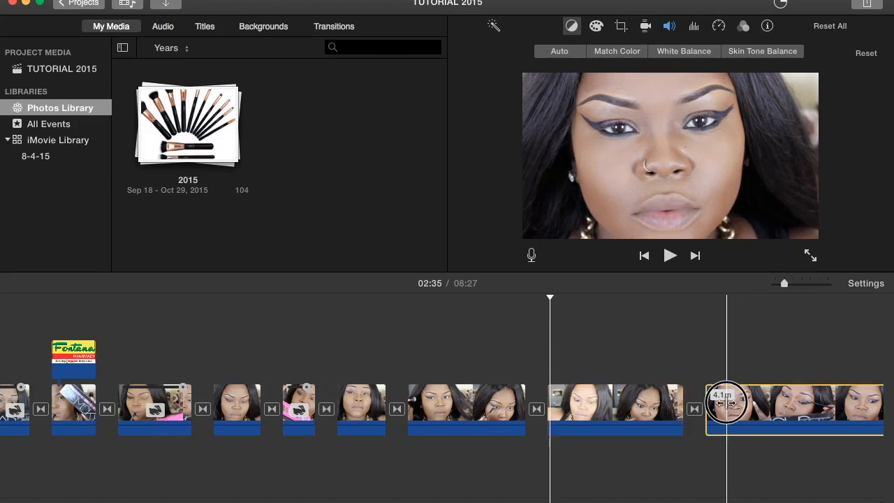
{"action": "right_click", "coordinate": [729, 405]}
{"action": "left_click", "coordinate": [643, 398]}
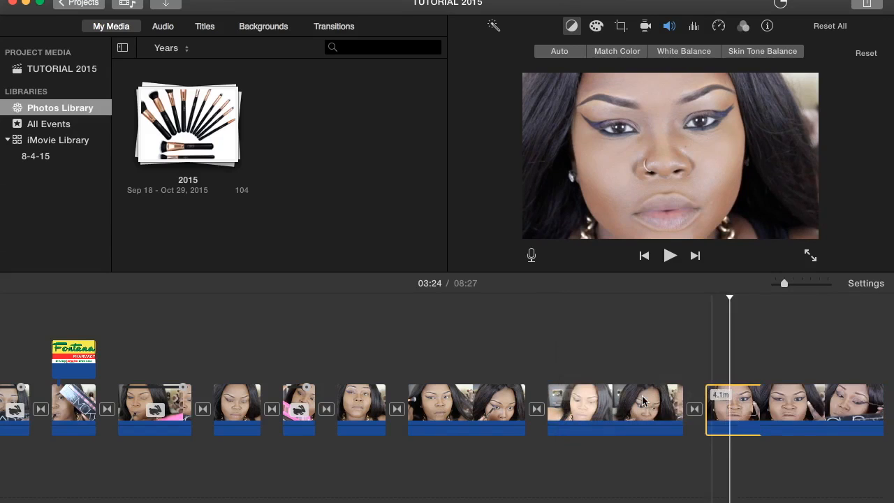
{"action": "key", "text": "Delete"}
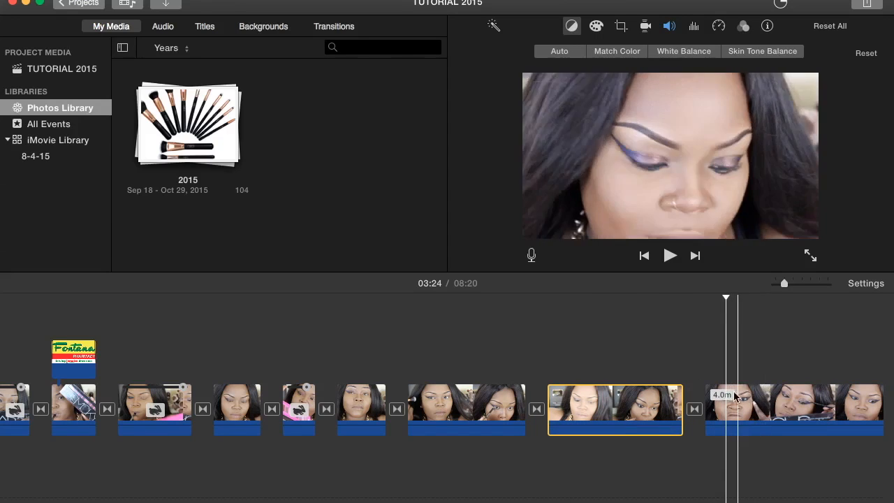
{"action": "scroll", "coordinate": [711, 398], "scroll_direction": "right", "scroll_amount": 1}
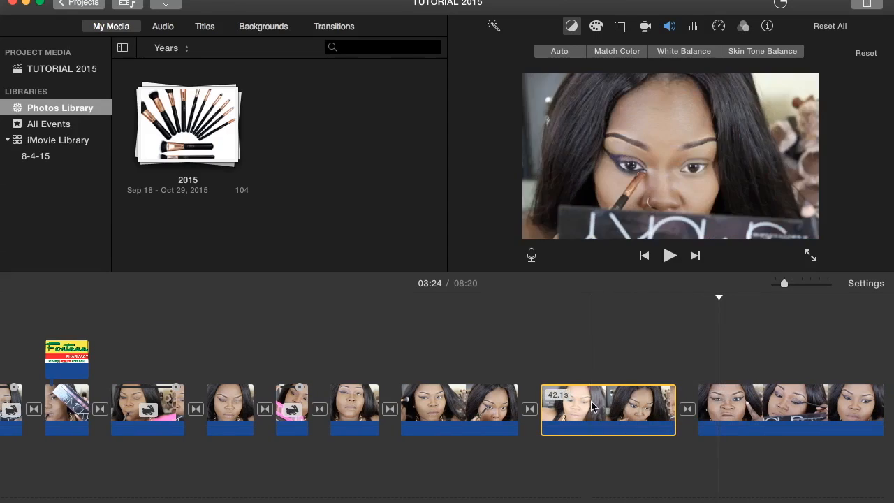
Step: Place logo-2014.png from the Documents folder above the final long clip at 03:26, where the concealer is held up
{"action": "left_click", "coordinate": [695, 385]}
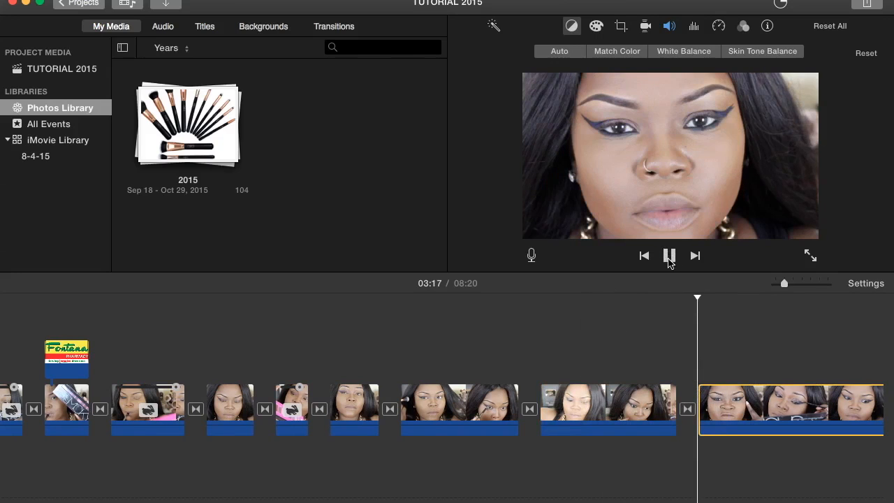
{"action": "scroll", "coordinate": [698, 382], "scroll_direction": "right", "scroll_amount": 3}
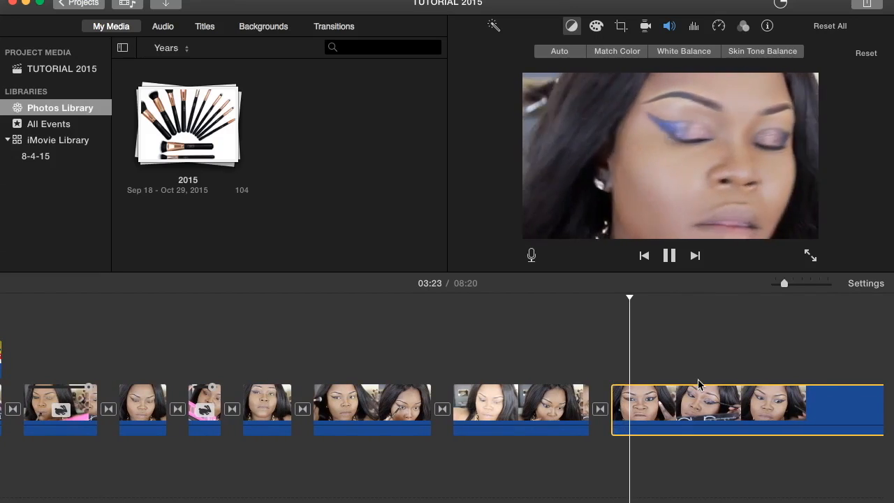
{"action": "scroll", "coordinate": [697, 379], "scroll_direction": "right", "scroll_amount": 1}
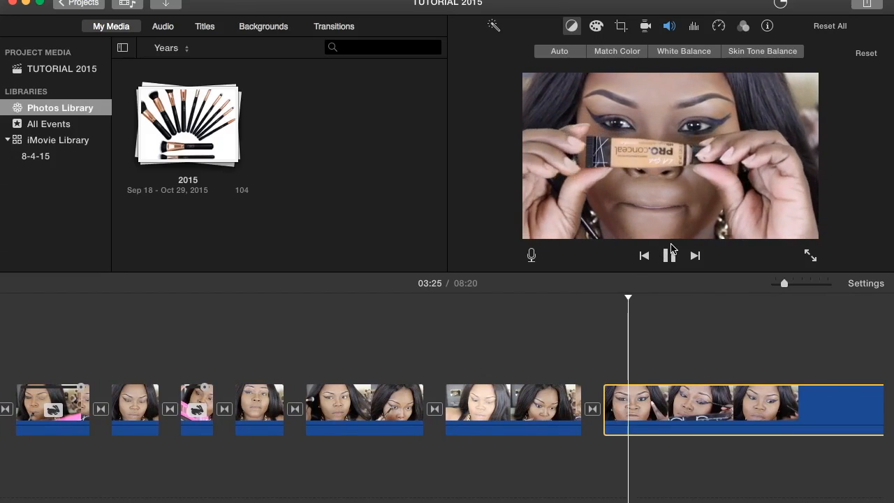
{"action": "left_click", "coordinate": [670, 256]}
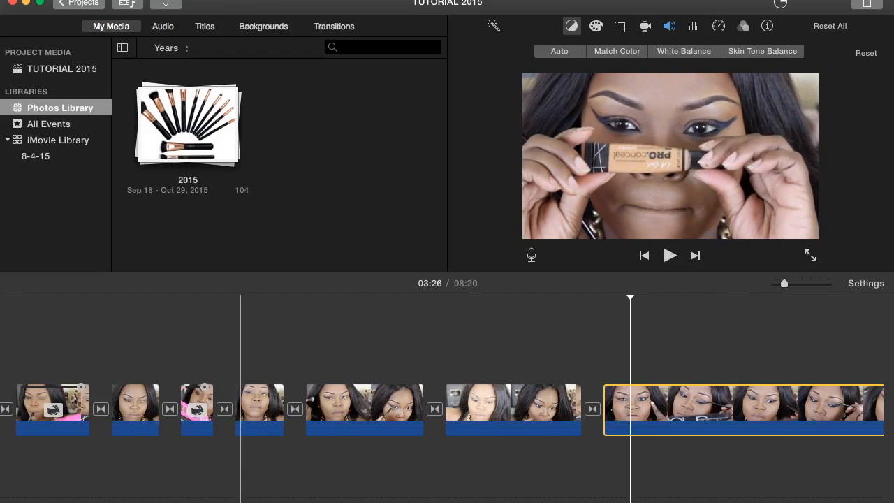
{"action": "mouse_move", "coordinate": [300, 492]}
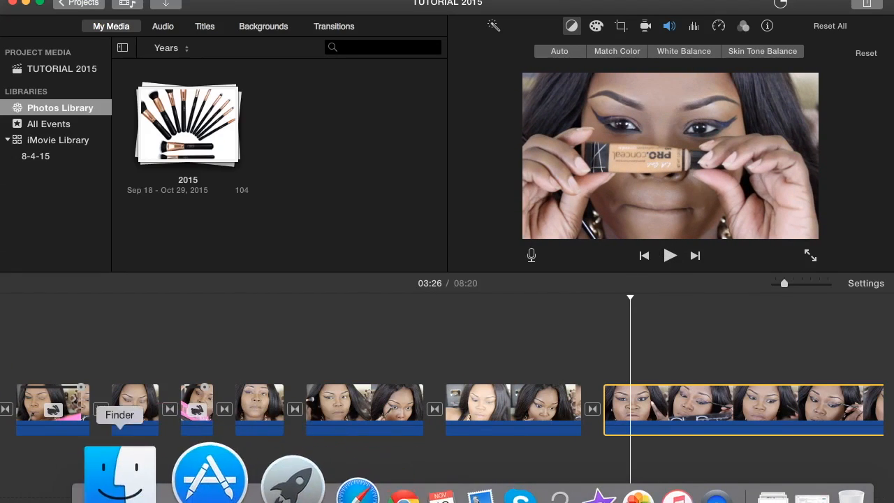
{"action": "left_click", "coordinate": [133, 481]}
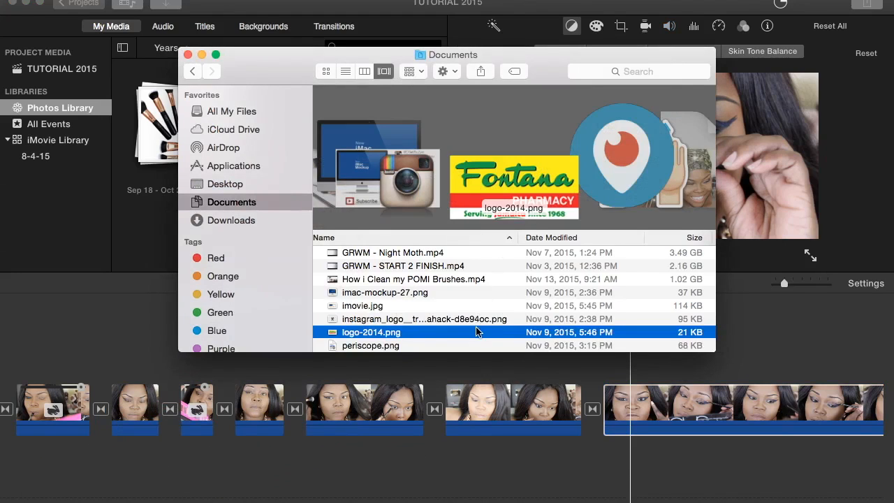
{"action": "left_click_drag", "start_coordinate": [475, 331], "coordinate": [631, 374]}
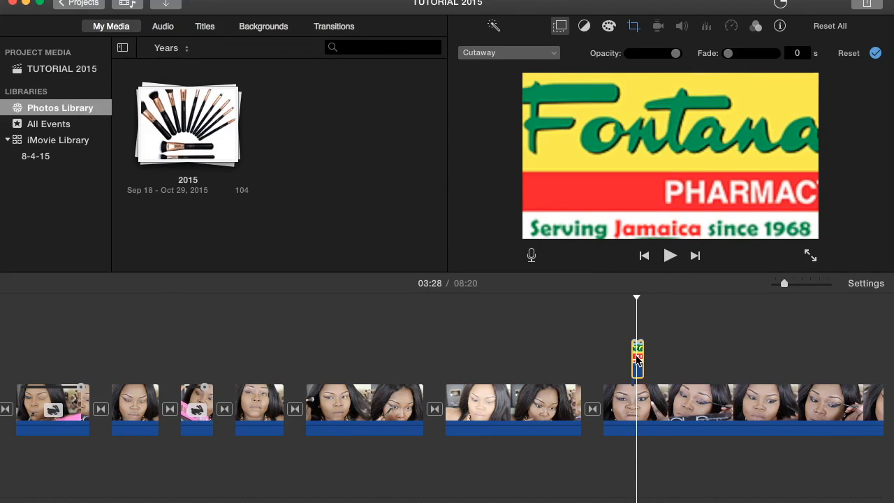
Step: Set the new Fontana logo overlay to Picture in Picture, shrink it and place it in the lower-left corner of the frame
{"action": "left_click", "coordinate": [518, 55]}
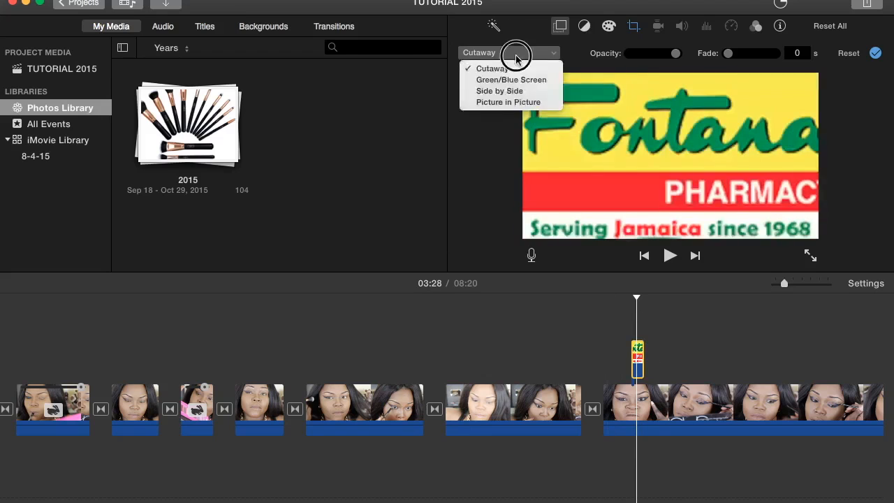
{"action": "left_click", "coordinate": [508, 103]}
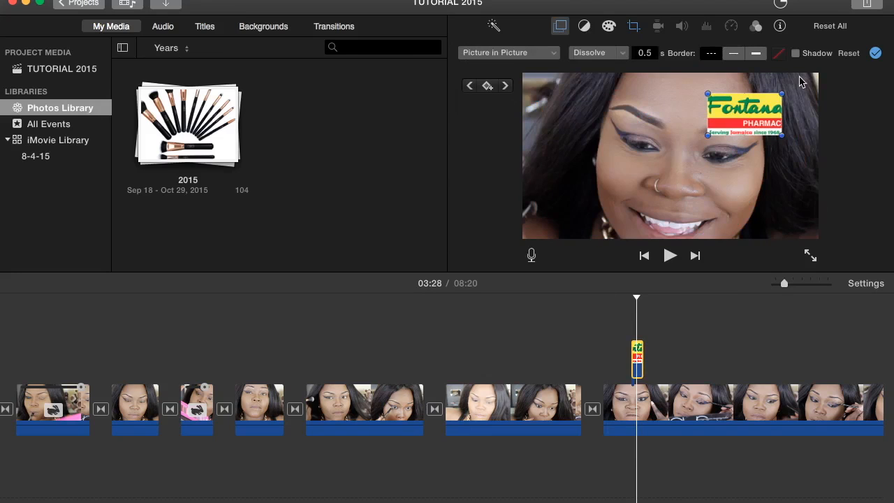
{"action": "left_click_drag", "start_coordinate": [783, 93], "coordinate": [549, 222]}
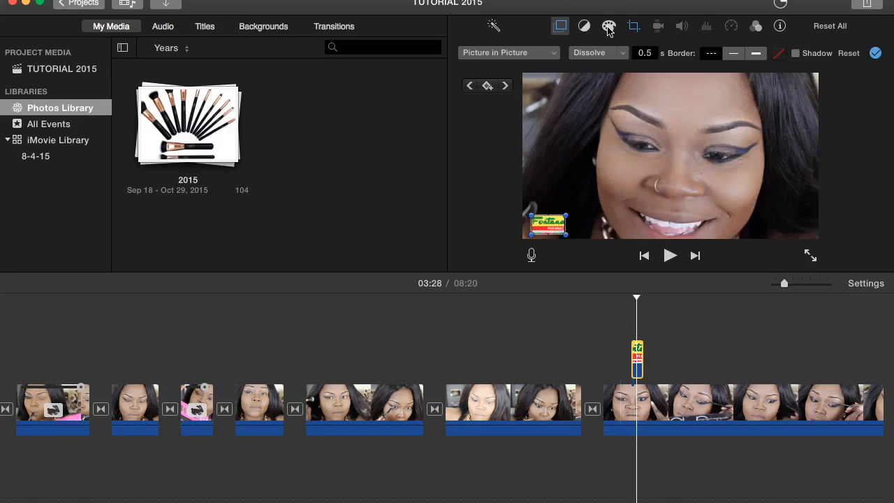
Step: Enlarge the logo's Ken Burns End frame to cover the full picture and apply the crop
{"action": "left_click", "coordinate": [633, 26]}
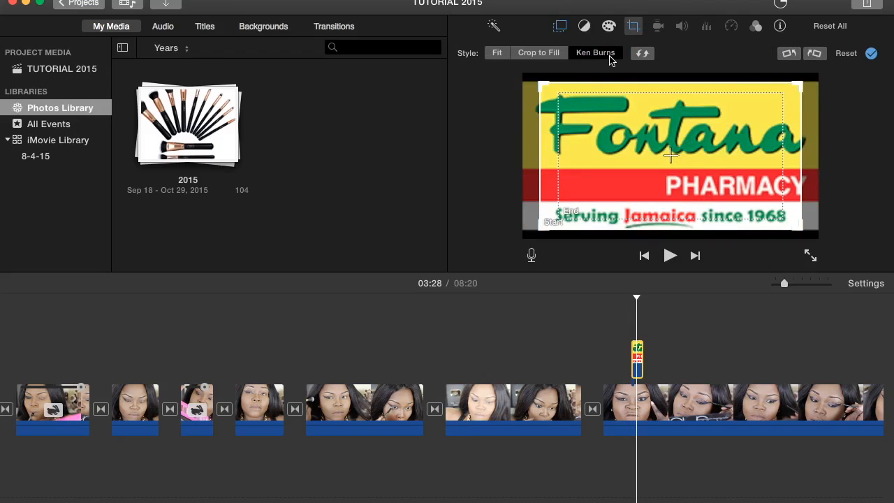
{"action": "left_click", "coordinate": [580, 143]}
{"action": "left_click_drag", "start_coordinate": [564, 98], "coordinate": [463, 52]}
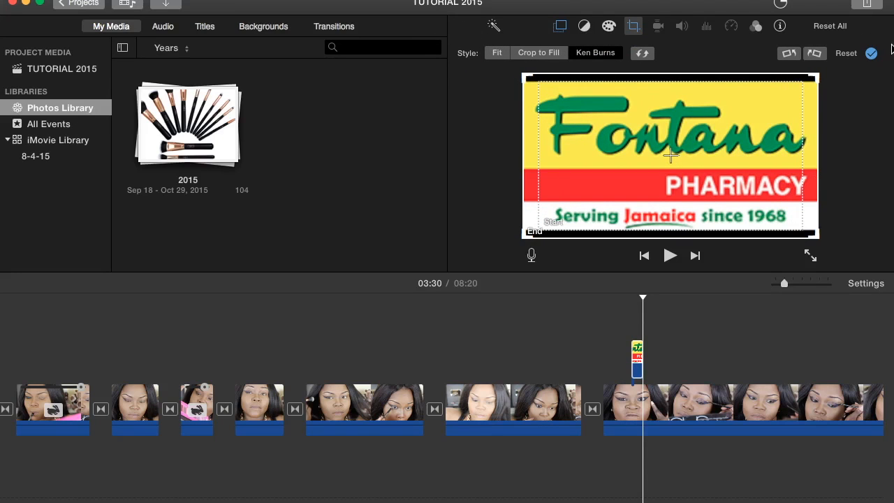
{"action": "left_click", "coordinate": [871, 54]}
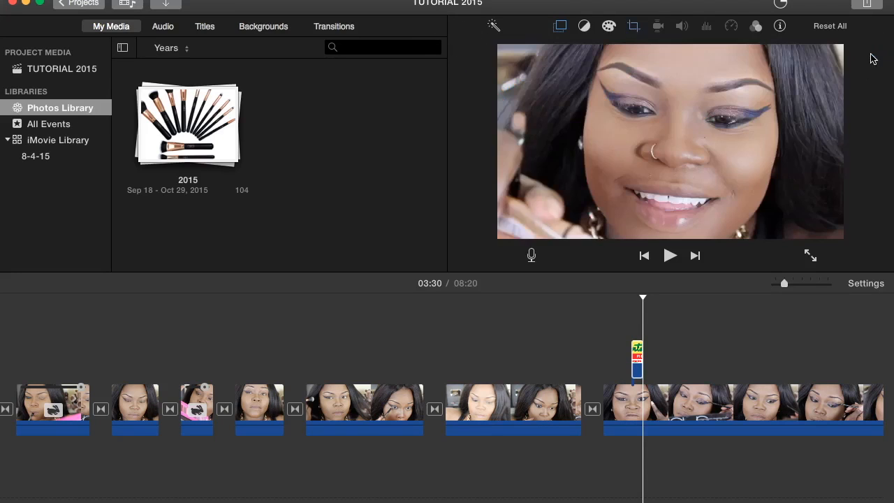
Step: Shift the Fontana logo overlay slightly earlier over the 4.0-minute clip and play the section back to check its timing
{"action": "left_click", "coordinate": [611, 320]}
{"action": "left_click", "coordinate": [668, 257]}
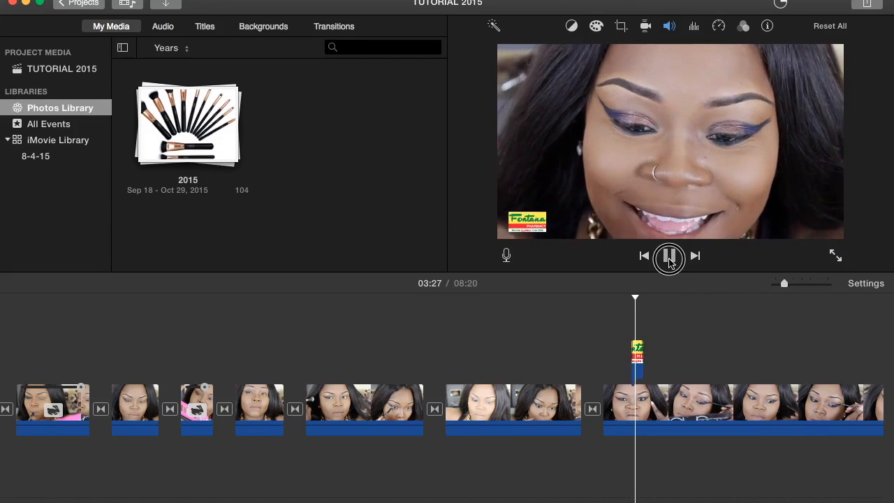
{"action": "left_click", "coordinate": [668, 260]}
{"action": "left_click", "coordinate": [623, 363]}
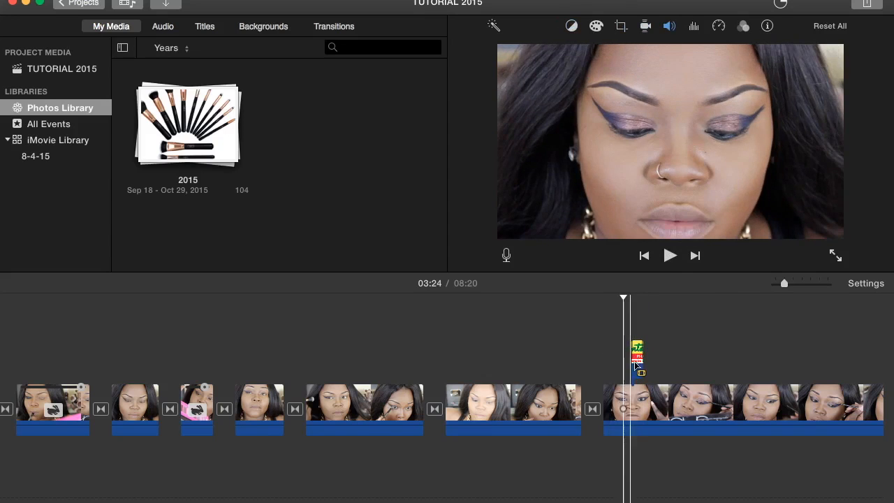
{"action": "left_click_drag", "start_coordinate": [638, 363], "coordinate": [633, 361]}
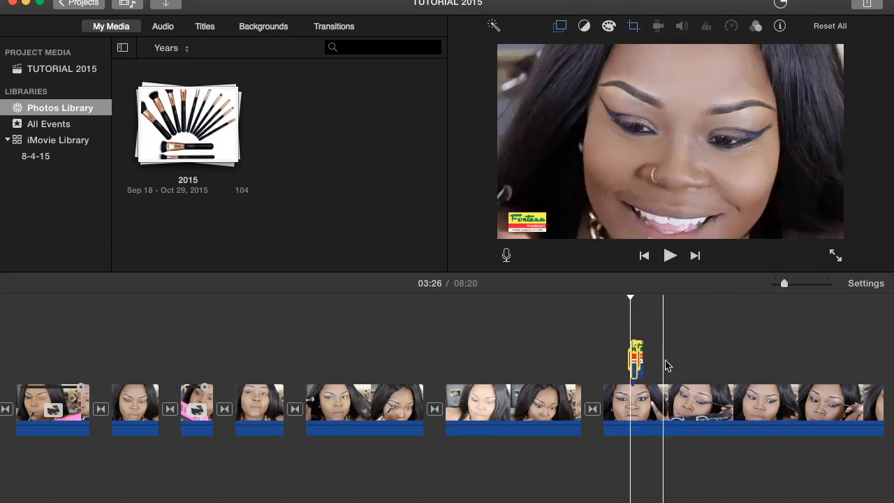
{"action": "left_click", "coordinate": [665, 364]}
{"action": "left_click", "coordinate": [632, 362]}
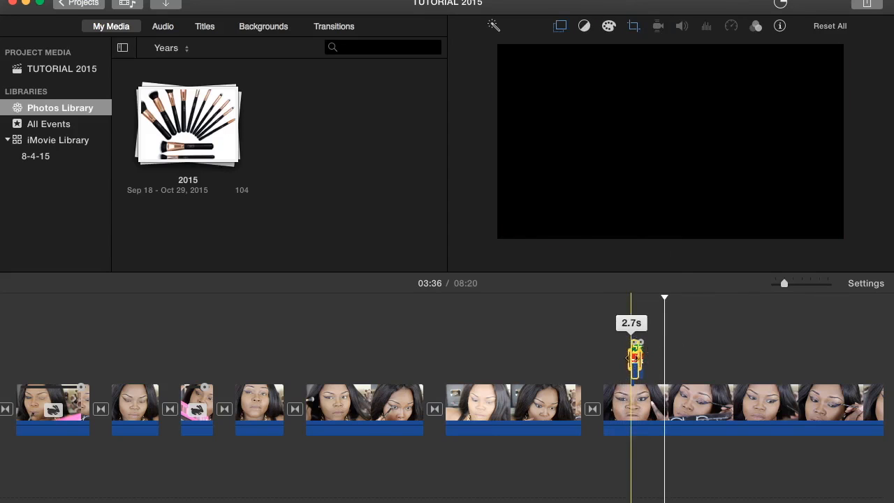
{"action": "left_click", "coordinate": [636, 361]}
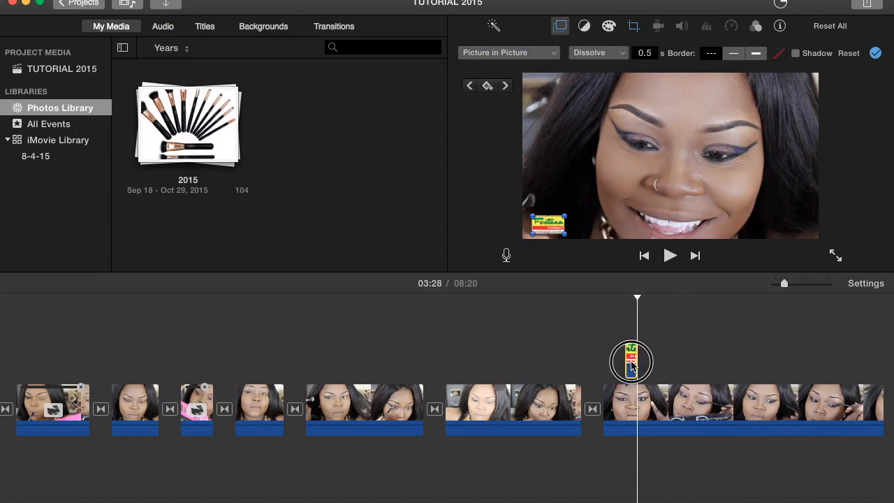
{"action": "left_click", "coordinate": [615, 358]}
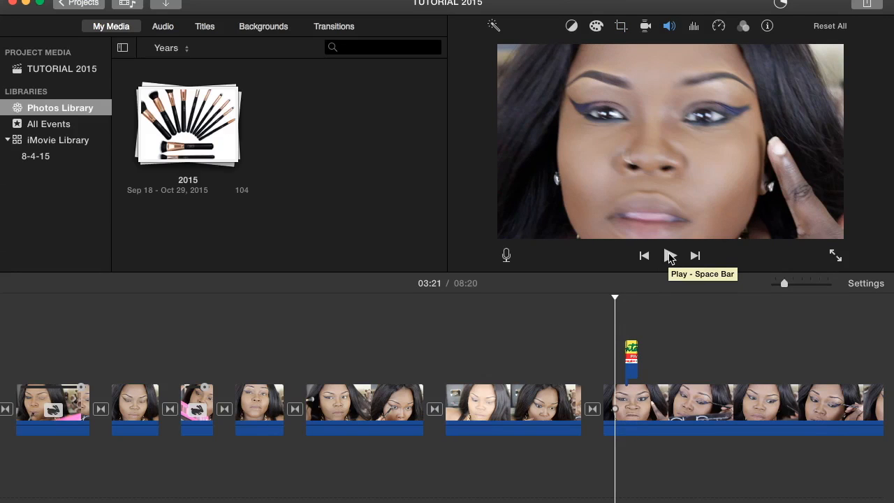
{"action": "left_click", "coordinate": [669, 257]}
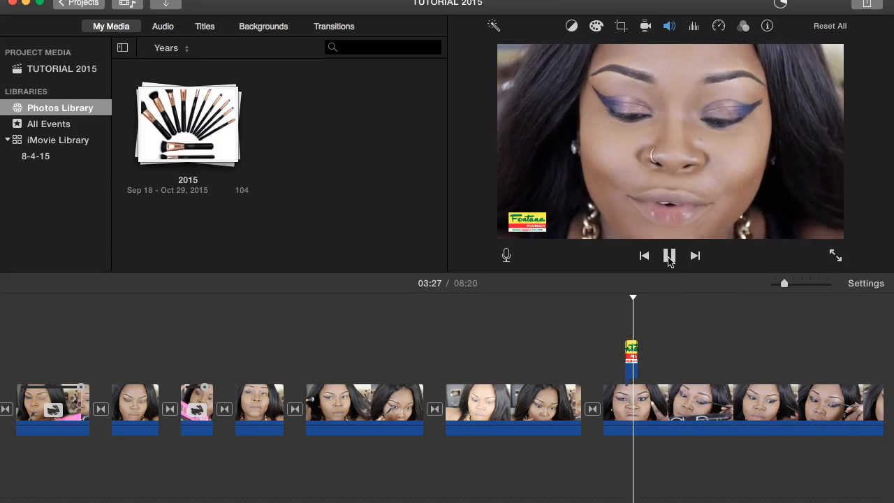
{"action": "left_click", "coordinate": [632, 455]}
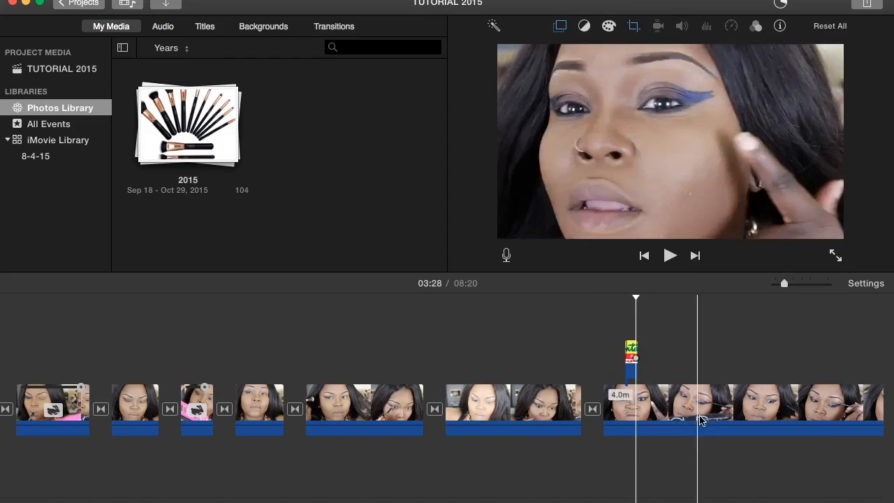
Step: Minimise the Finder Documents window and switch back to the iMovie project
{"action": "scroll", "coordinate": [694, 415], "scroll_direction": "right", "scroll_amount": 3}
{"action": "scroll", "coordinate": [698, 413], "scroll_direction": "right", "scroll_amount": 10}
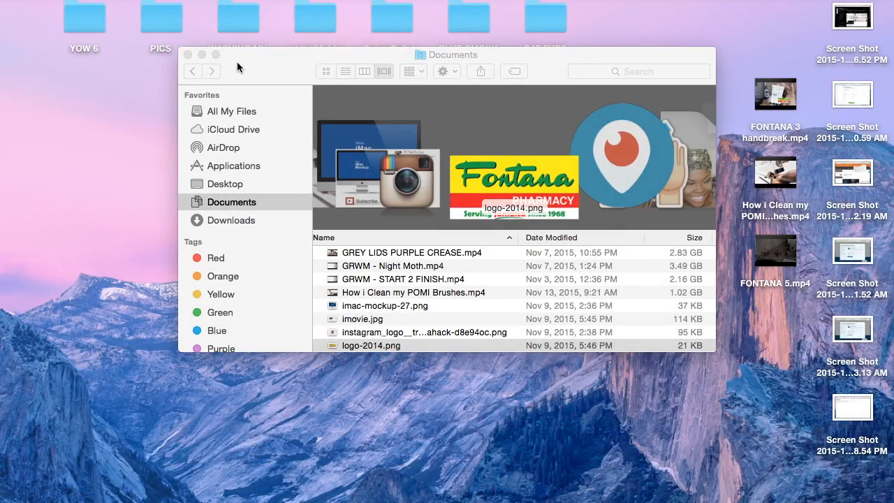
{"action": "left_click", "coordinate": [237, 63]}
{"action": "left_click", "coordinate": [201, 54]}
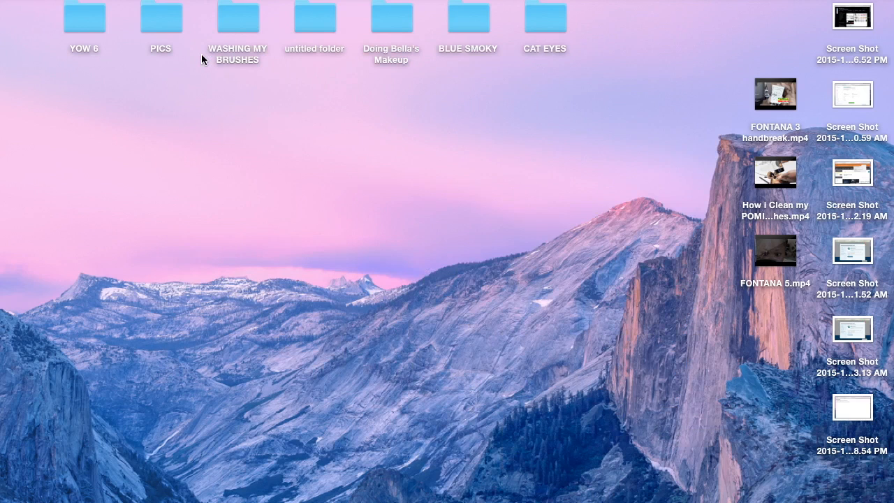
{"action": "mouse_move", "coordinate": [697, 500]}
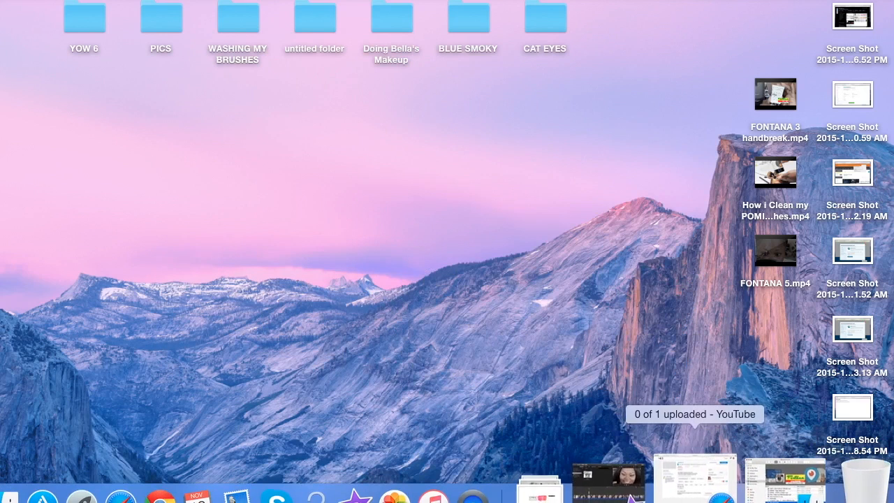
{"action": "left_click", "coordinate": [669, 488]}
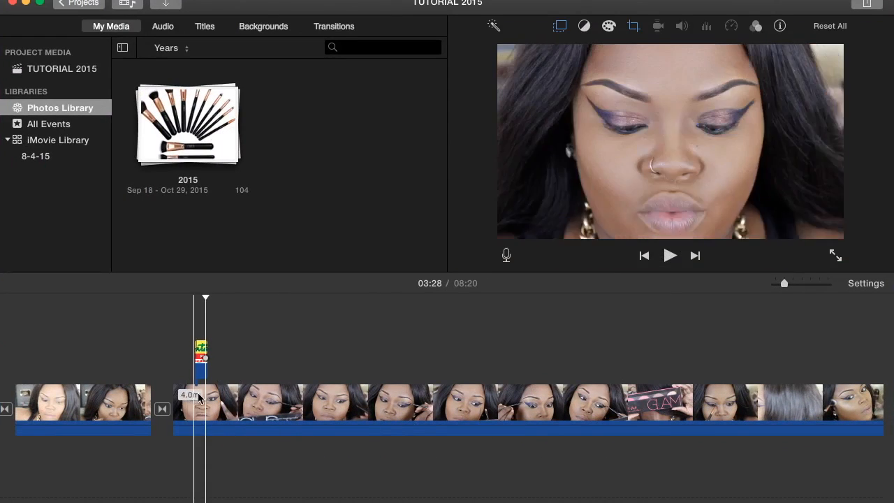
Step: Split the 4.0-minute clip at 03:41 and at 03:30, and delete the piece between the two cuts
{"action": "left_click", "coordinate": [251, 406]}
{"action": "right_click", "coordinate": [251, 406]}
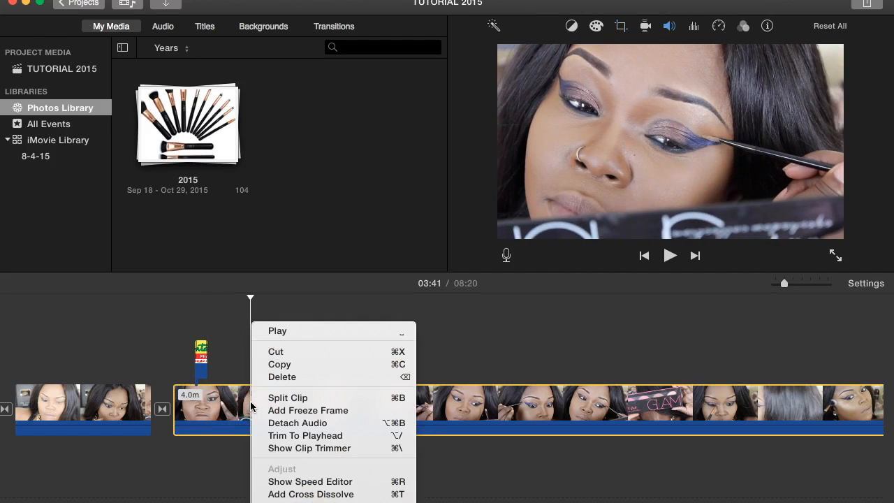
{"action": "left_click", "coordinate": [272, 398]}
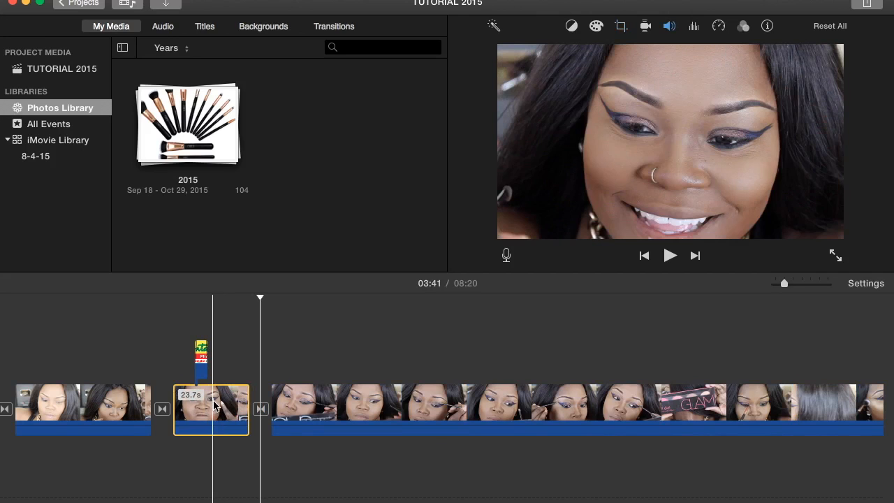
{"action": "left_click", "coordinate": [213, 403]}
{"action": "right_click", "coordinate": [225, 401]}
{"action": "left_click", "coordinate": [225, 398]}
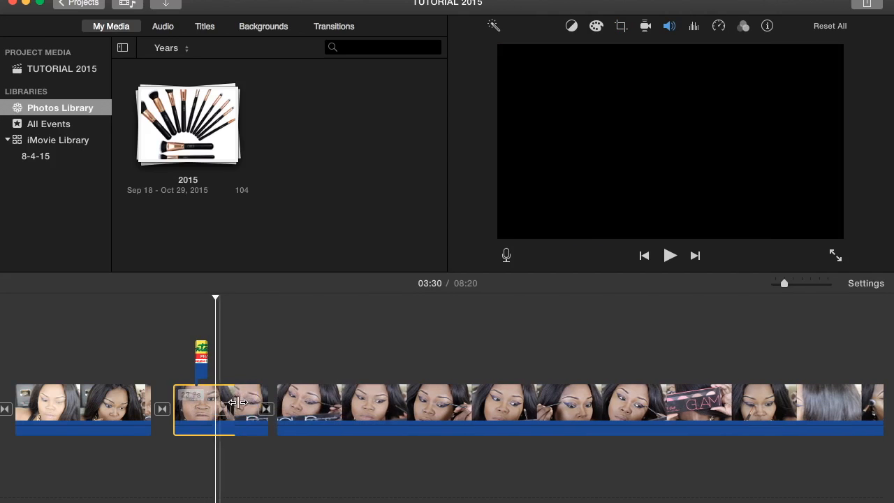
{"action": "left_click", "coordinate": [252, 410]}
{"action": "key", "text": "Delete"}
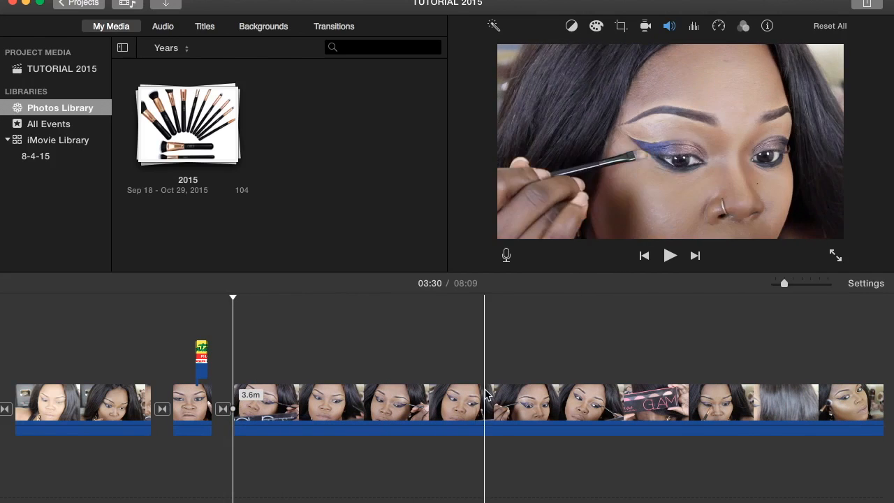
Step: Split the 3.6-minute clip at 05:17 and at 05:27, and delete the piece between the two cuts
{"action": "scroll", "coordinate": [581, 380], "scroll_direction": "right", "scroll_amount": 5}
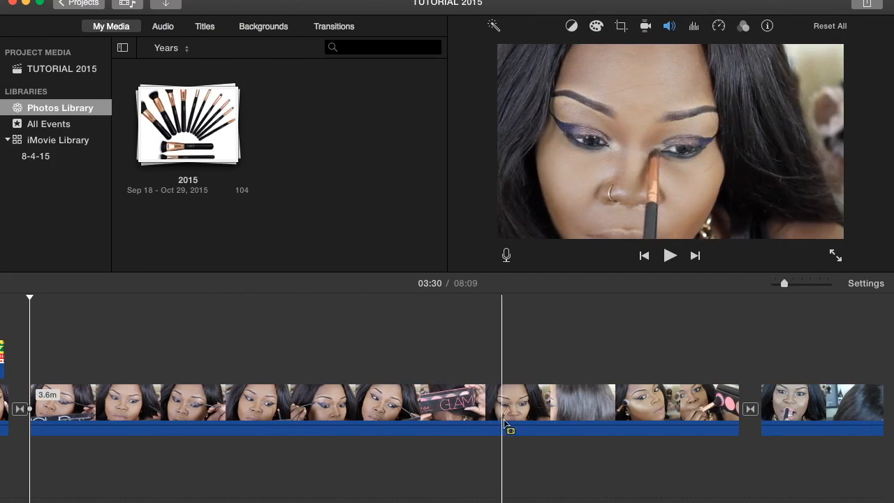
{"action": "left_click", "coordinate": [374, 401]}
{"action": "right_click", "coordinate": [375, 401]}
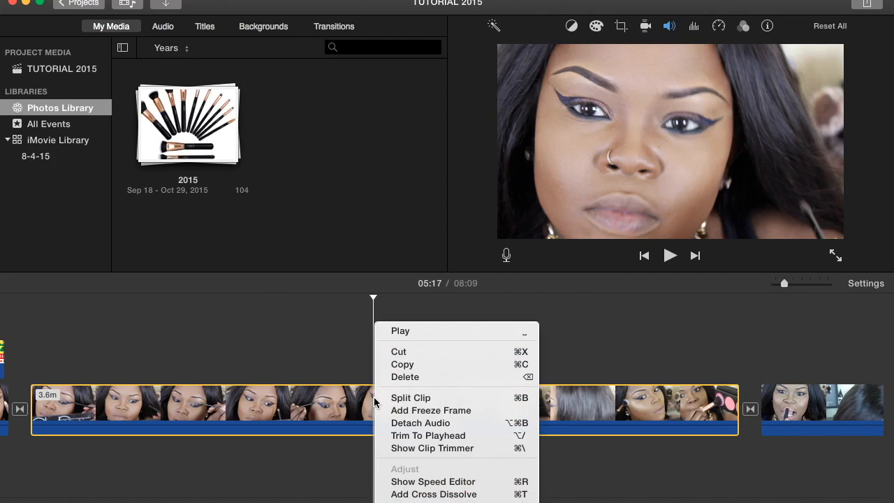
{"action": "left_click", "coordinate": [397, 400]}
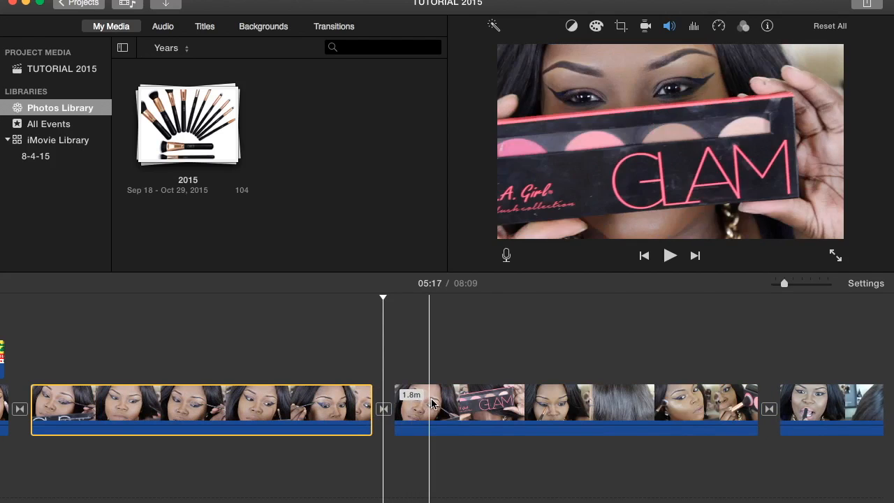
{"action": "left_click", "coordinate": [426, 401]}
{"action": "right_click", "coordinate": [411, 400]}
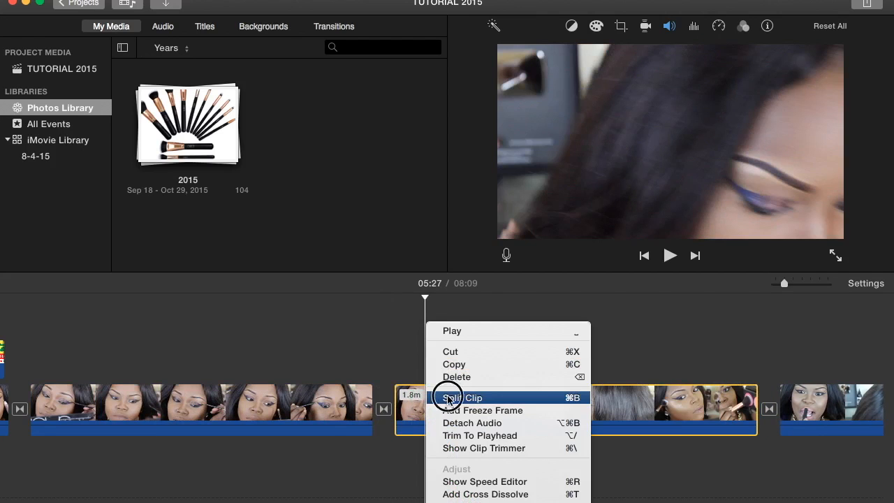
{"action": "left_click", "coordinate": [448, 400]}
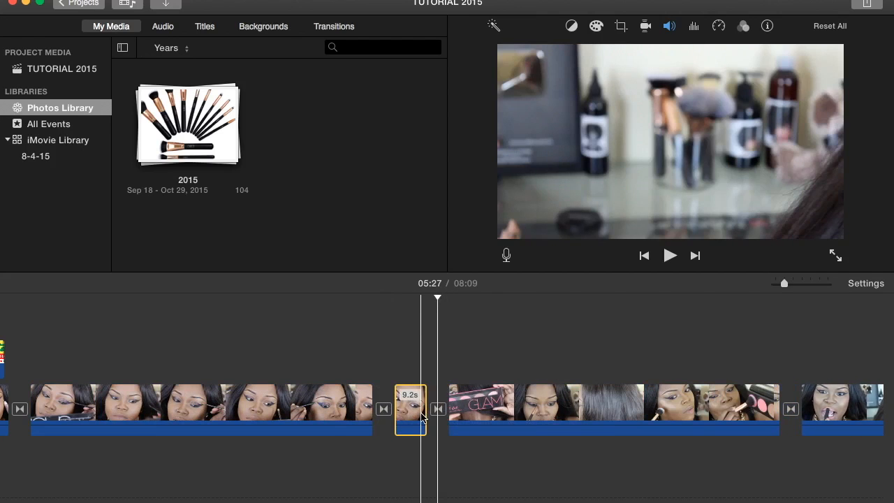
{"action": "key", "text": "Delete"}
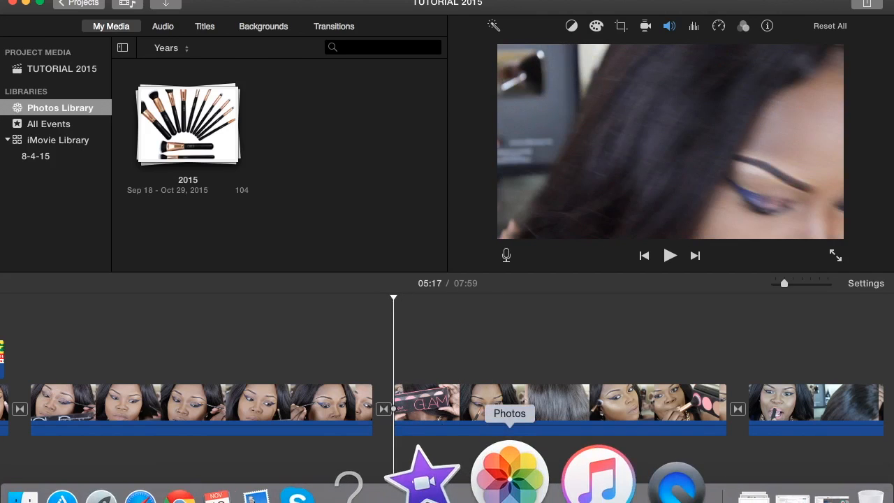
Step: Add logo-2014.png from the Finder Documents folder as an overlay above the start of the clip at 05:17
{"action": "left_click", "coordinate": [733, 485]}
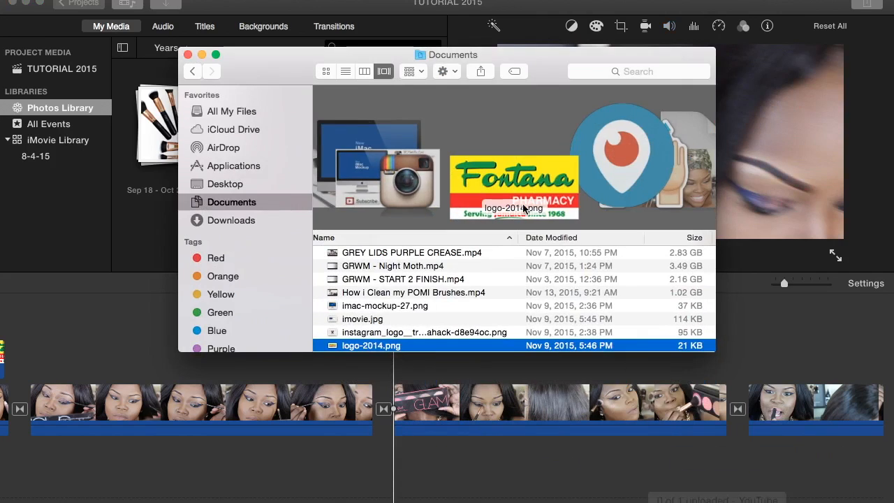
{"action": "right_click", "coordinate": [423, 347]}
{"action": "left_click", "coordinate": [400, 367]}
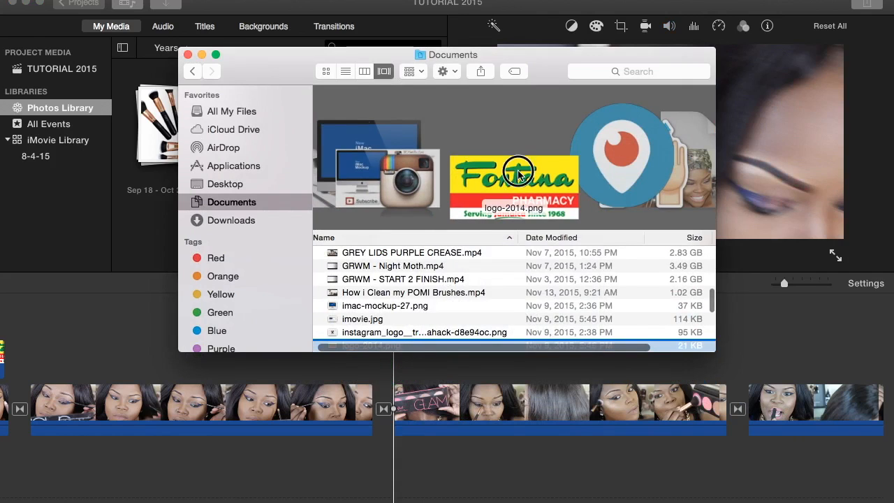
{"action": "scroll", "coordinate": [401, 287], "scroll_direction": "down", "scroll_amount": 3}
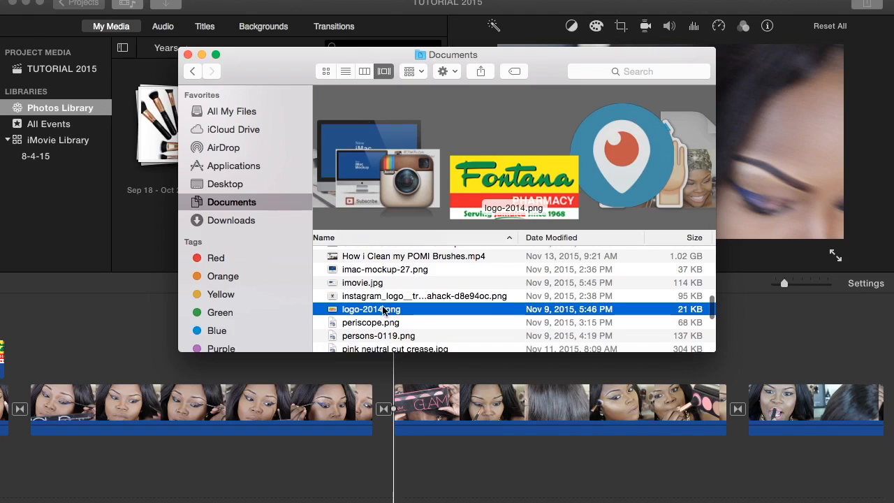
{"action": "left_click_drag", "start_coordinate": [383, 310], "coordinate": [392, 370]}
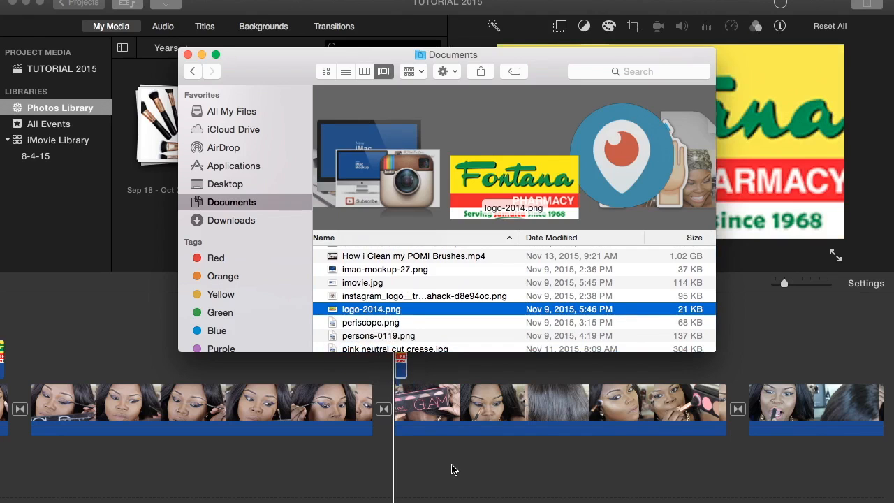
Step: Set the new Fontana logo overlay to Picture in Picture, adjust its frame in the preview and play the section back from 05:17
{"action": "left_click", "coordinate": [400, 362]}
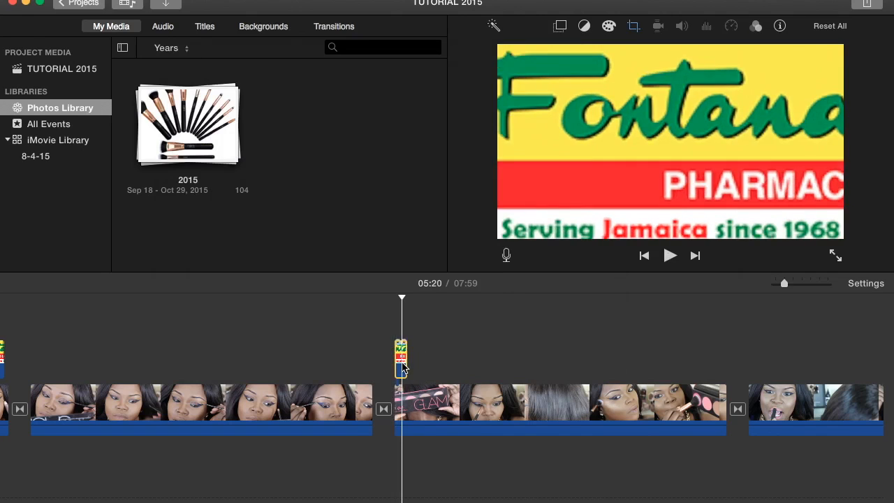
{"action": "left_click", "coordinate": [402, 365]}
{"action": "left_click", "coordinate": [507, 56]}
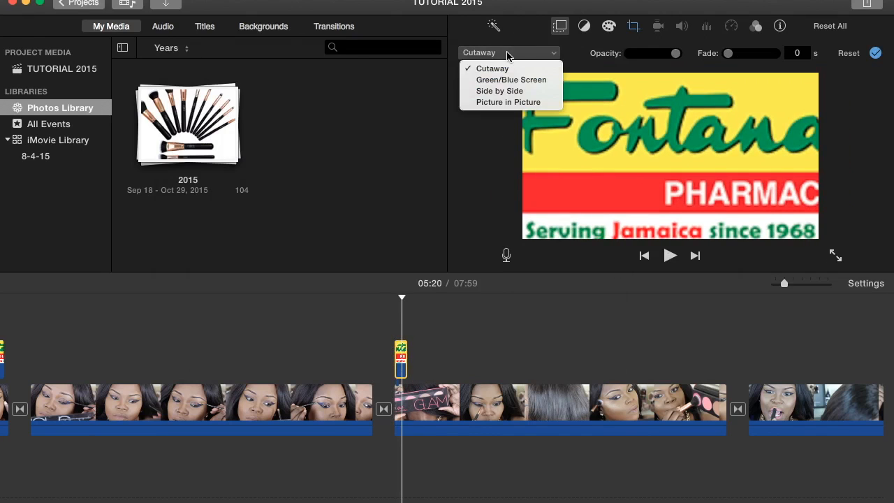
{"action": "left_click", "coordinate": [507, 104]}
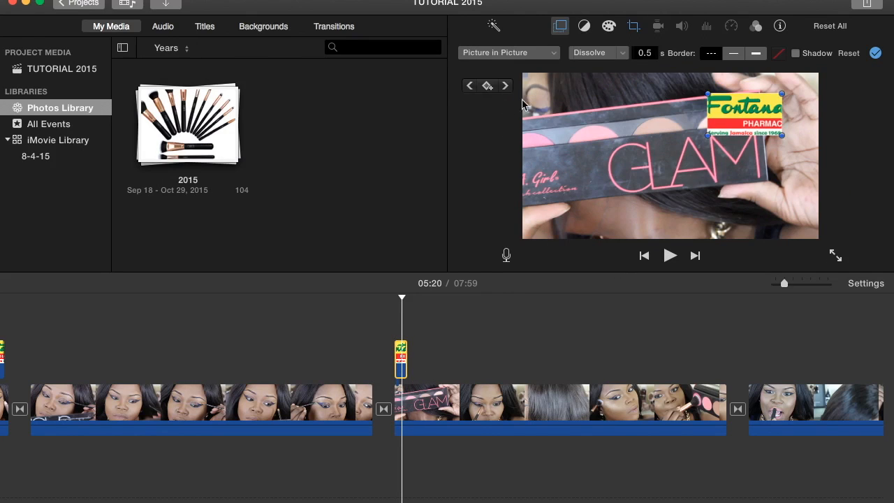
{"action": "left_click_drag", "start_coordinate": [709, 135], "coordinate": [548, 225]}
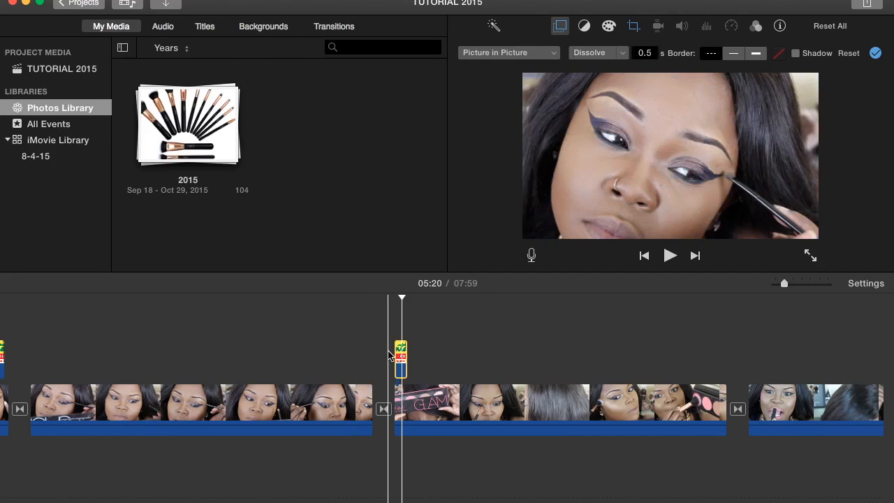
{"action": "left_click", "coordinate": [388, 320]}
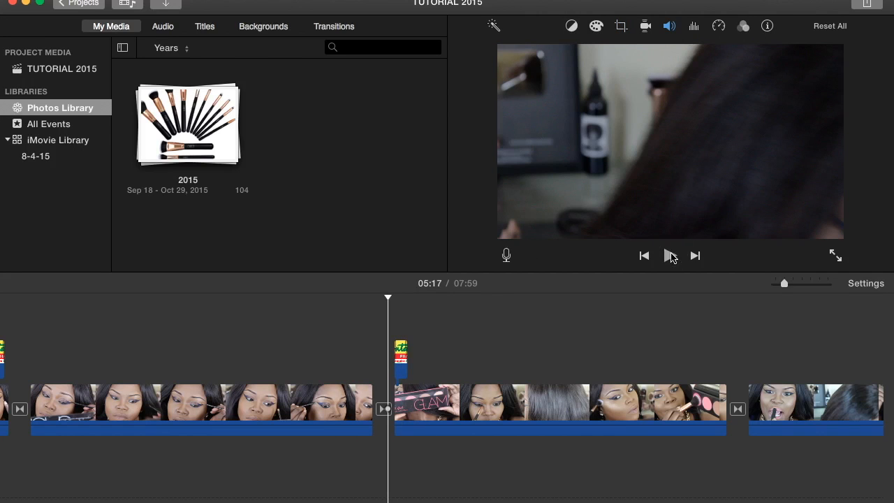
{"action": "left_click", "coordinate": [668, 257]}
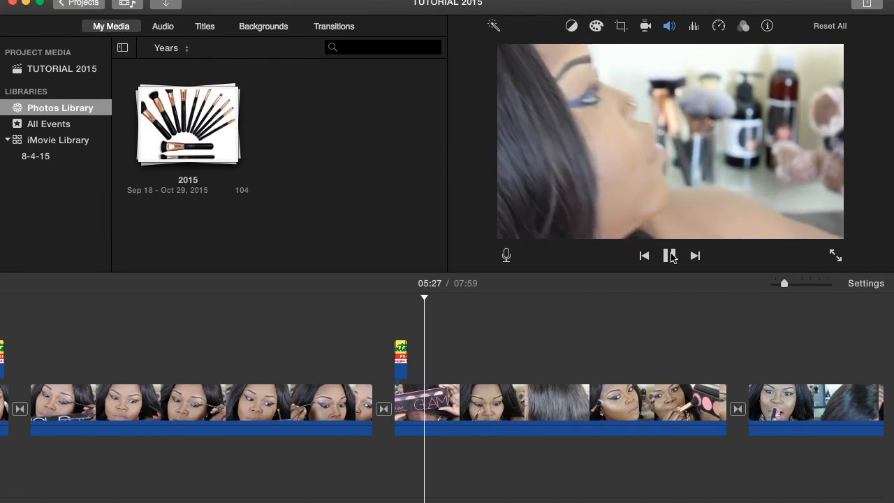
Step: Split the clip beneath the new logo overlay at 05:23 and again at 05:33, and delete the piece between the two cuts
{"action": "left_click", "coordinate": [414, 398]}
{"action": "right_click", "coordinate": [412, 396]}
{"action": "left_click", "coordinate": [434, 398]}
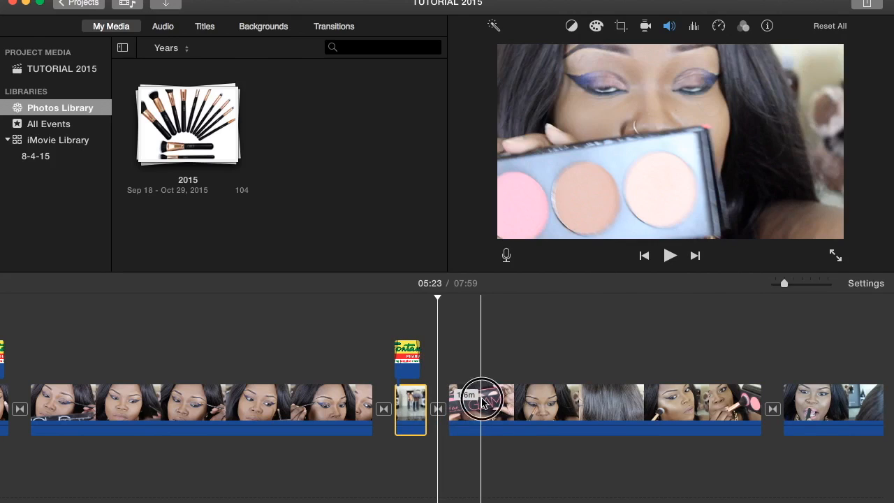
{"action": "right_click", "coordinate": [480, 398]}
{"action": "left_click", "coordinate": [520, 395]}
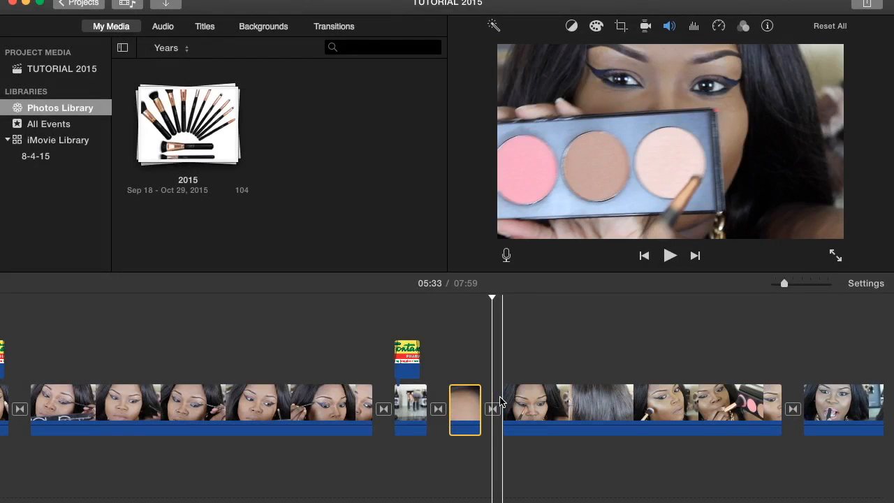
{"action": "key", "text": "Delete"}
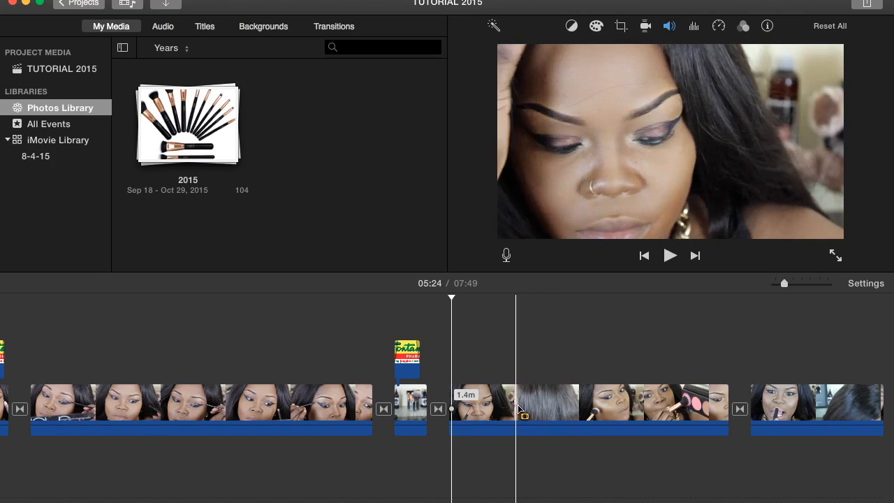
Step: Split the 1.4-minute clip at 05:45 and at 05:53, and delete the piece between the two cuts
{"action": "right_click", "coordinate": [517, 404]}
{"action": "left_click", "coordinate": [537, 398]}
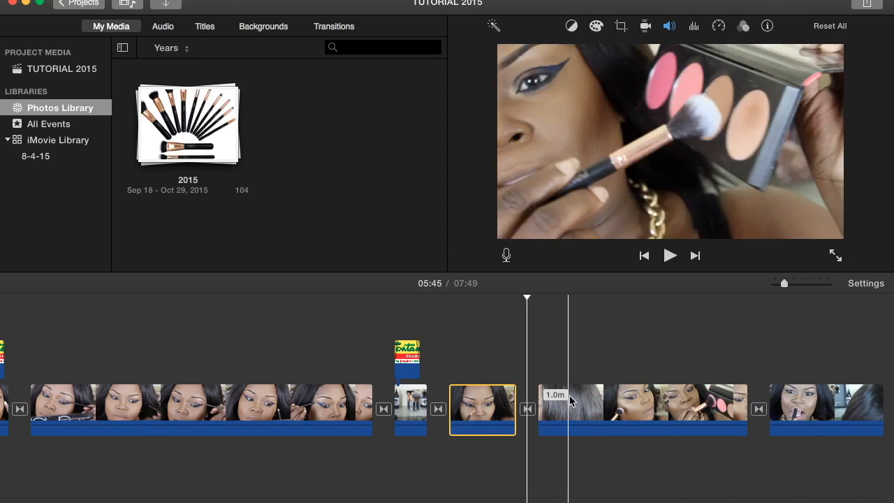
{"action": "right_click", "coordinate": [567, 398]}
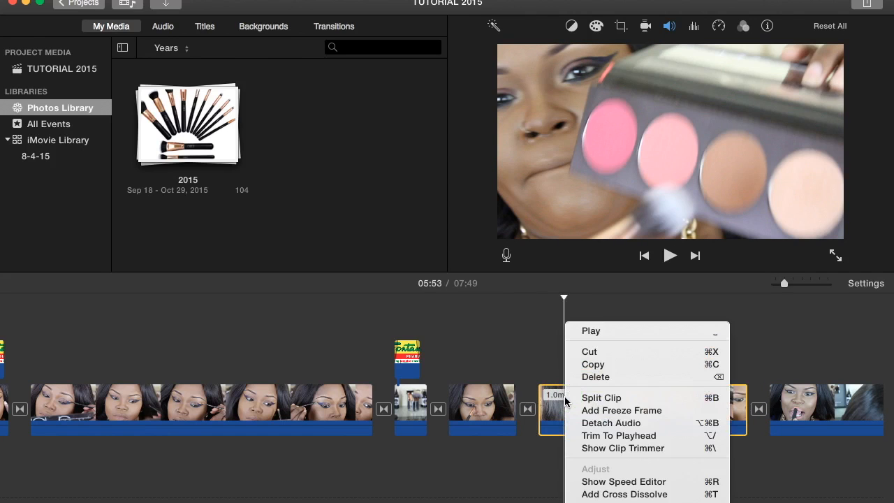
{"action": "left_click", "coordinate": [586, 397]}
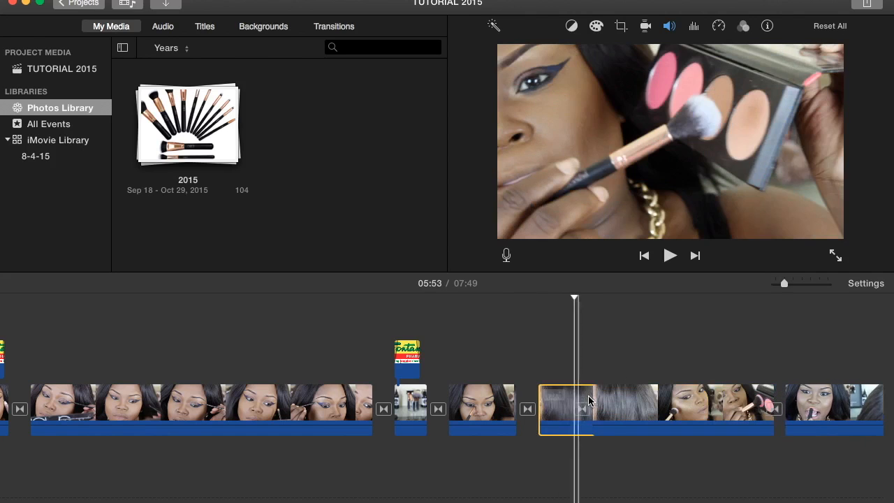
{"action": "key", "text": "Delete"}
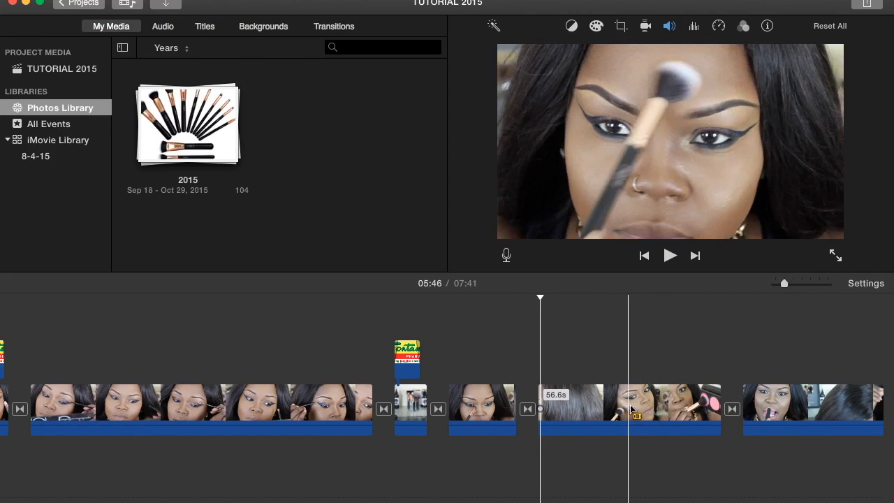
Step: Split the 56.6-second clip at 06:15 and at 06:19, and delete the piece between the two cuts
{"action": "right_click", "coordinate": [634, 403]}
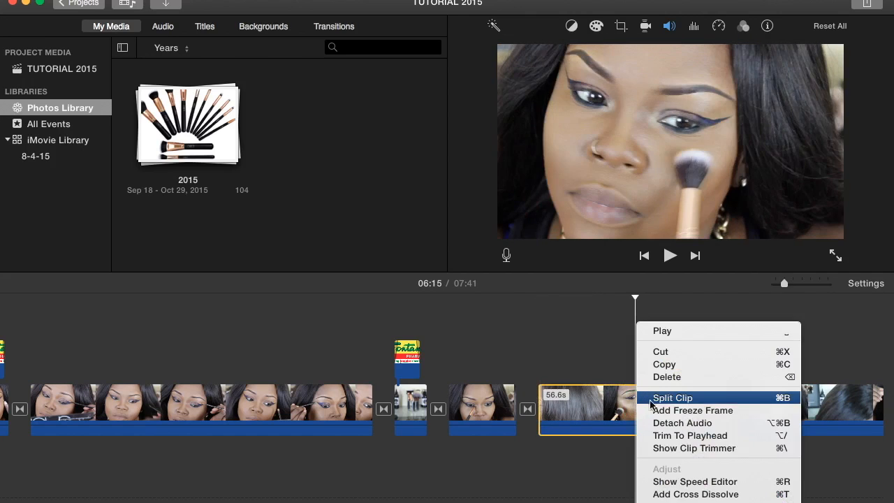
{"action": "left_click", "coordinate": [670, 398]}
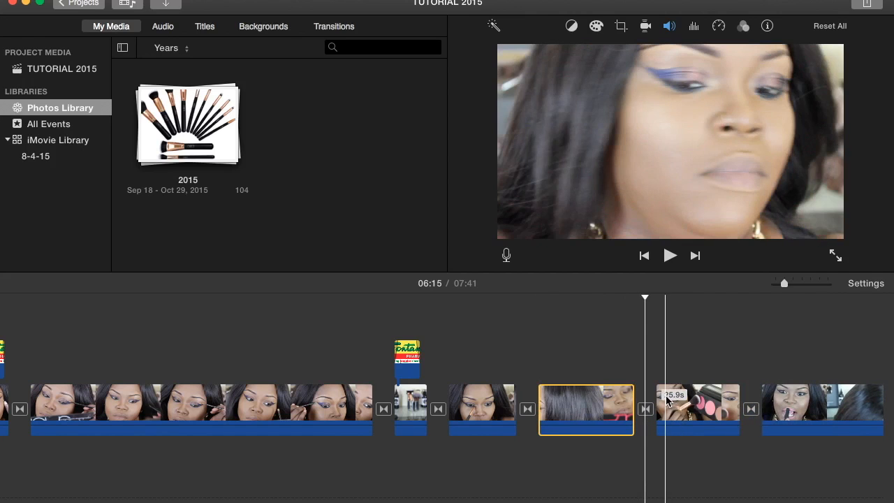
{"action": "left_click", "coordinate": [666, 398]}
{"action": "right_click", "coordinate": [666, 398]}
{"action": "left_click", "coordinate": [681, 397]}
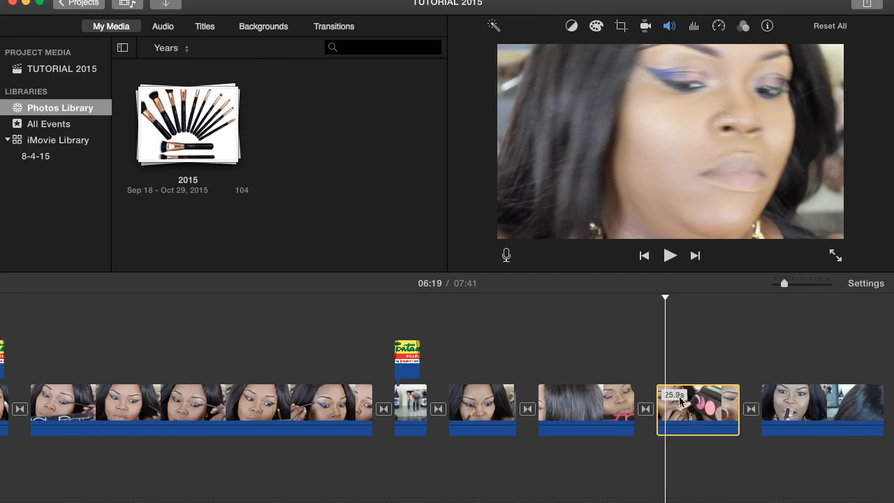
{"action": "key", "text": "Delete"}
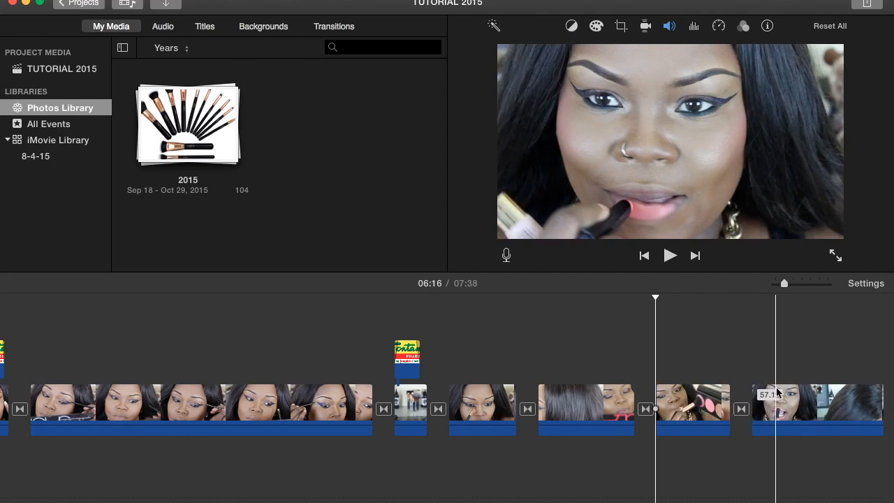
Step: Add logo-2014.png from Finder above the beginning of the 57.1-second clip and make it a small Picture in Picture overlay
{"action": "scroll", "coordinate": [787, 394], "scroll_direction": "right", "scroll_amount": 5}
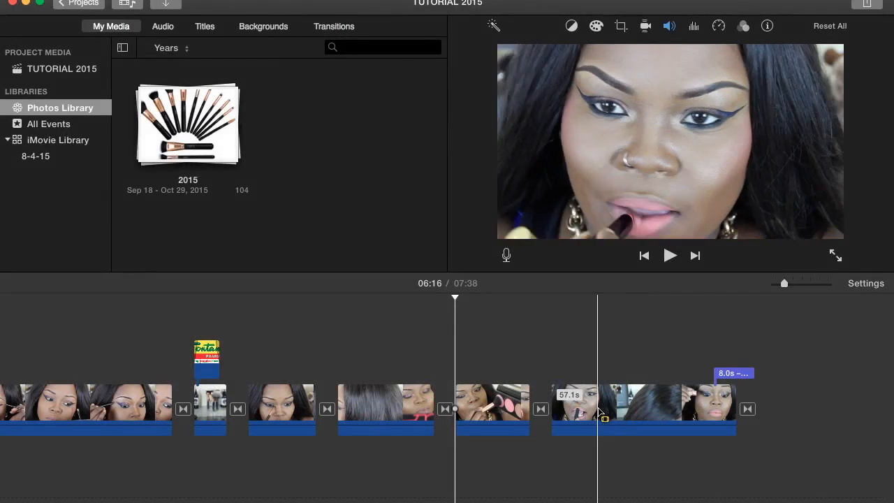
{"action": "mouse_move", "coordinate": [458, 501]}
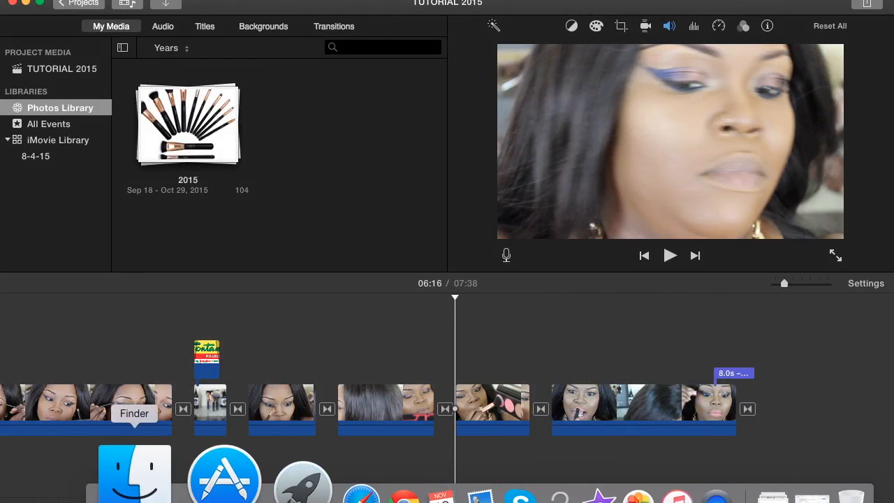
{"action": "left_click", "coordinate": [152, 461]}
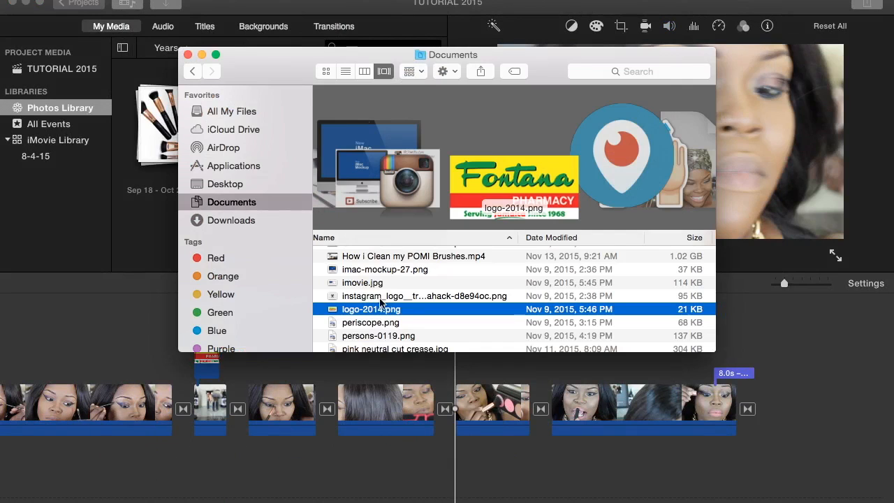
{"action": "left_click_drag", "start_coordinate": [386, 314], "coordinate": [567, 361]}
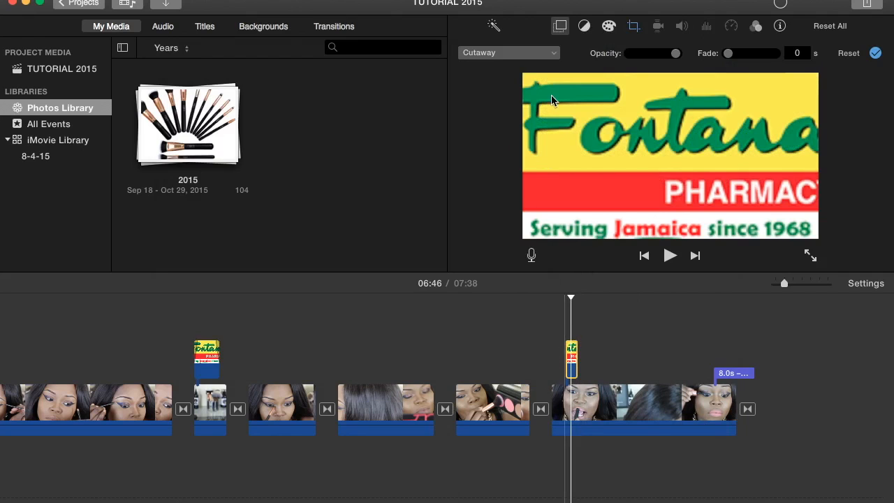
{"action": "left_click", "coordinate": [537, 53]}
{"action": "left_click", "coordinate": [532, 105]}
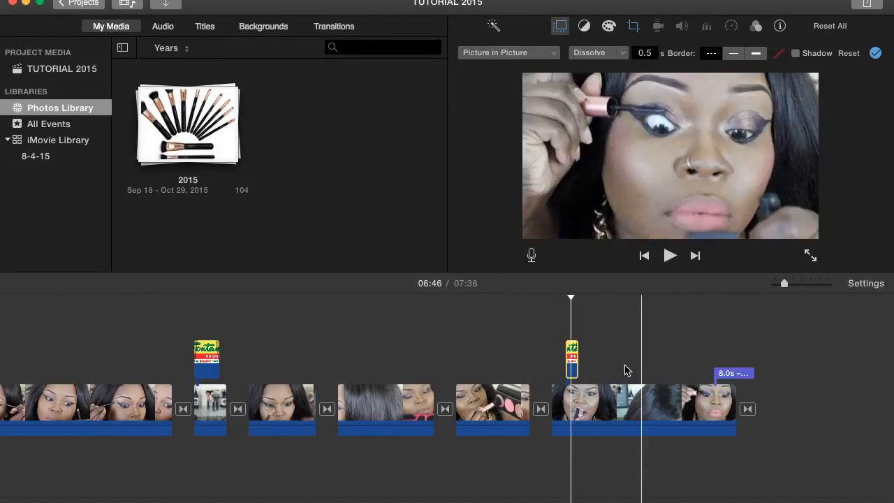
Step: Extend the start of the last Fontana logo overlay to an earlier point and play the section back from 06:39
{"action": "left_click", "coordinate": [572, 366]}
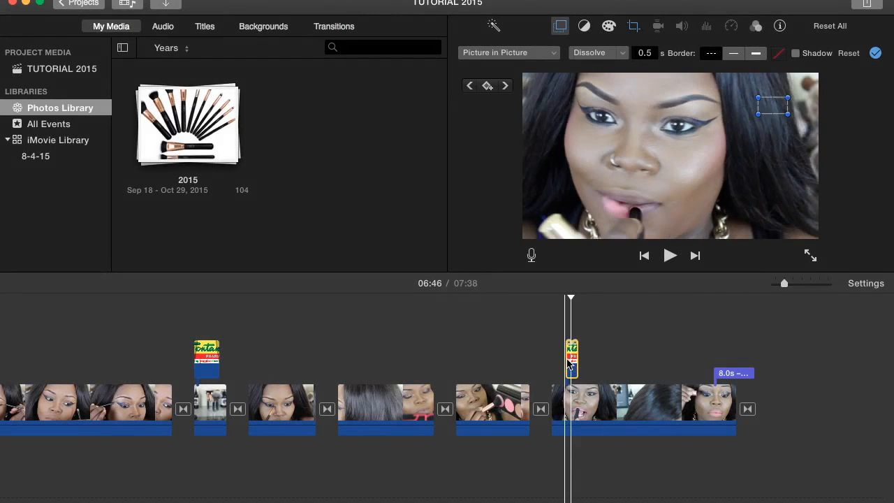
{"action": "left_click", "coordinate": [532, 335]}
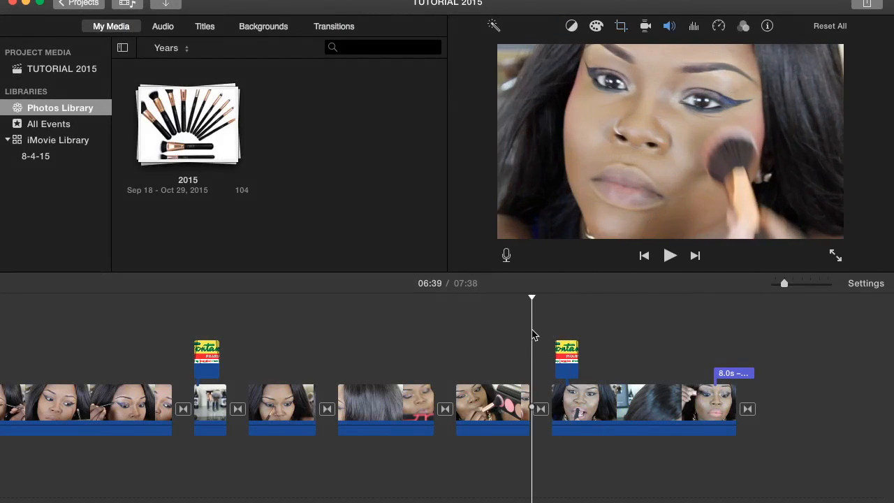
{"action": "left_click", "coordinate": [668, 258]}
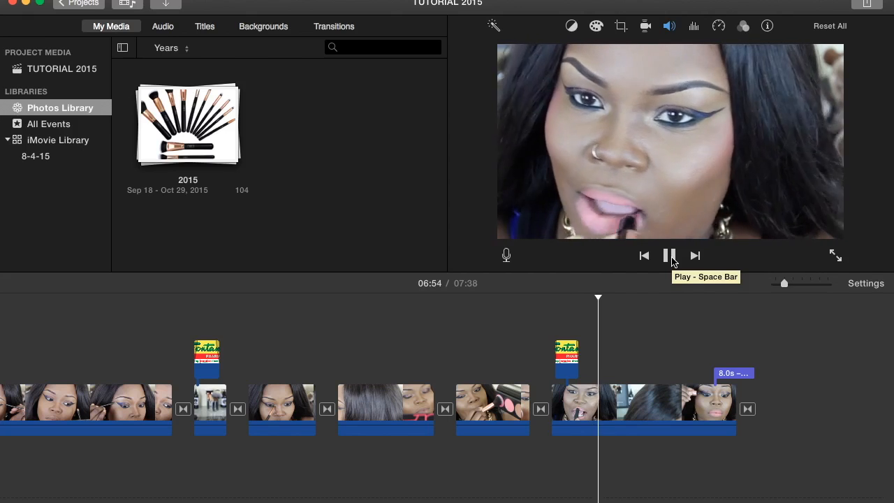
Step: Stop the playback and split the 57.1-second lipstick clip at 06:56
{"action": "left_click", "coordinate": [669, 257]}
{"action": "right_click", "coordinate": [604, 404]}
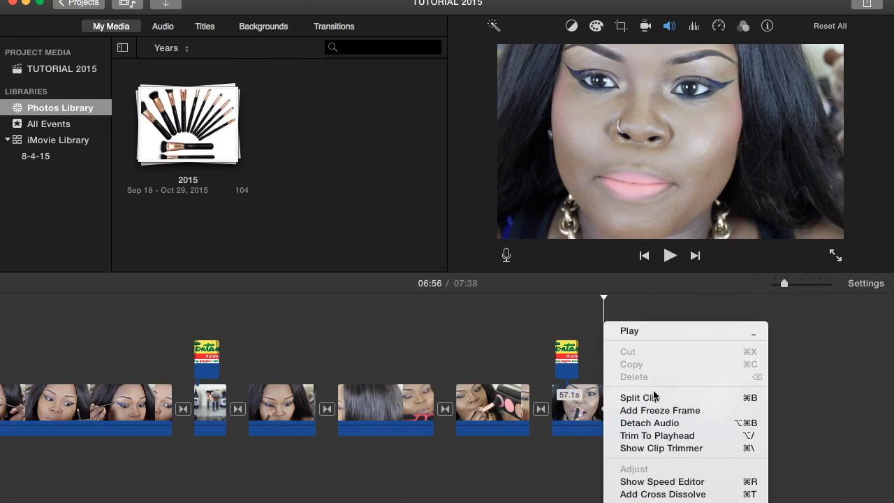
{"action": "left_click", "coordinate": [653, 397]}
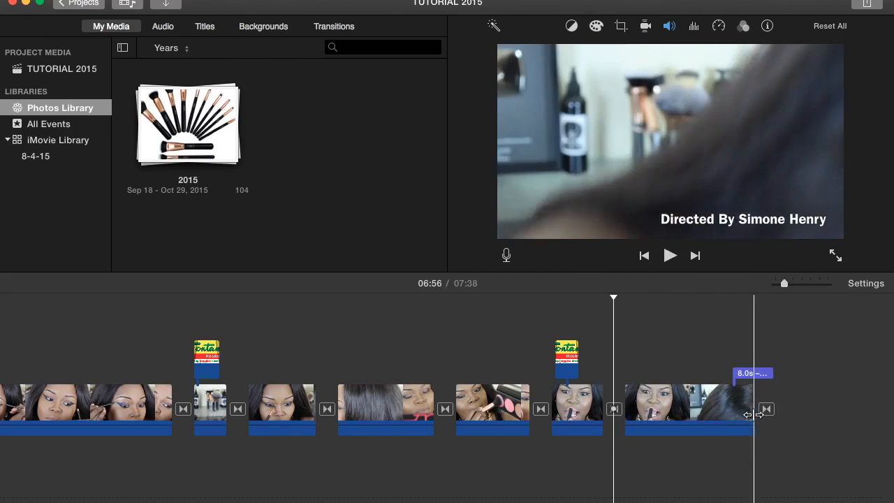
Step: Replace the text of the closing 8.0-second credit title with "Powered by POMI by Lyric"
{"action": "left_click", "coordinate": [755, 375]}
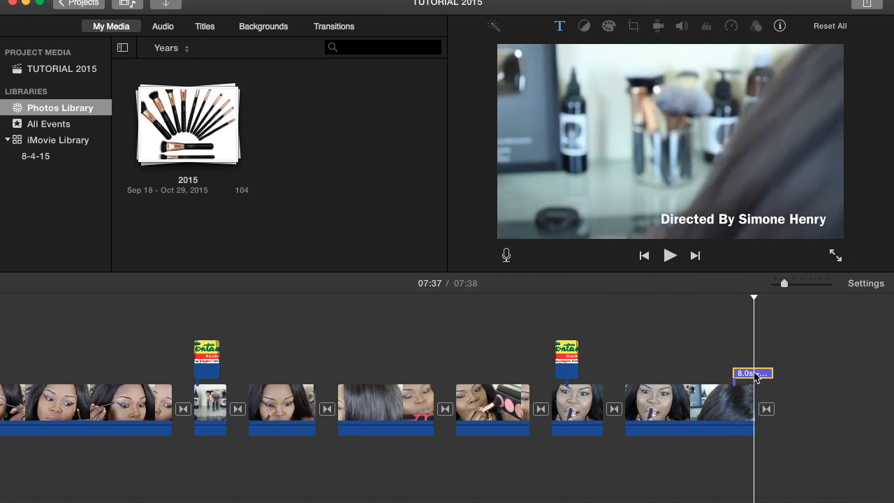
{"action": "double_click", "coordinate": [754, 375]}
{"action": "type", "text": "Powered by"}
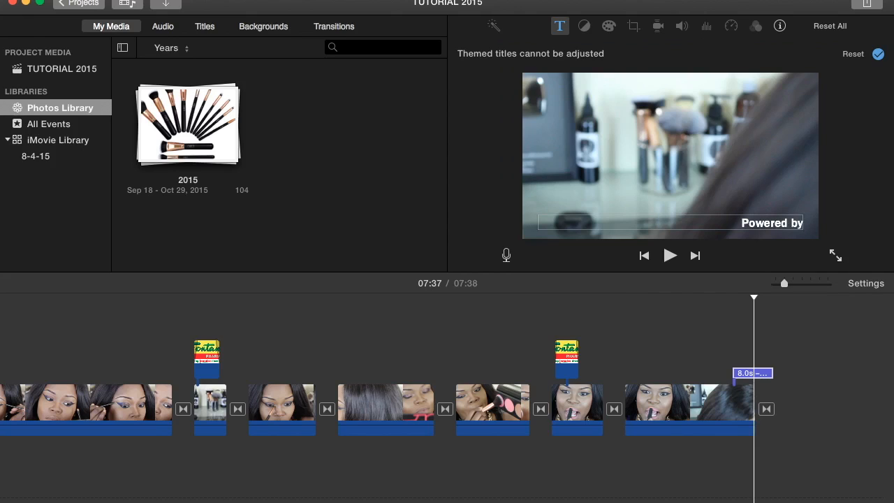
{"action": "type", "text": "mayc"}
{"action": "key", "text": "BackSpace"}
{"action": "key", "text": "BackSpace"}
{"action": "key", "text": "BackSpace"}
{"action": "key", "text": "BackSpace"}
{"action": "key", "text": "BackSpace"}
{"action": "key", "text": "BackSpace"}
{"action": "key", "text": "BackSpace"}
{"action": "key", "text": "BackSpace"}
{"action": "key", "text": "BackSpace"}
{"action": "key", "text": "BackSpace"}
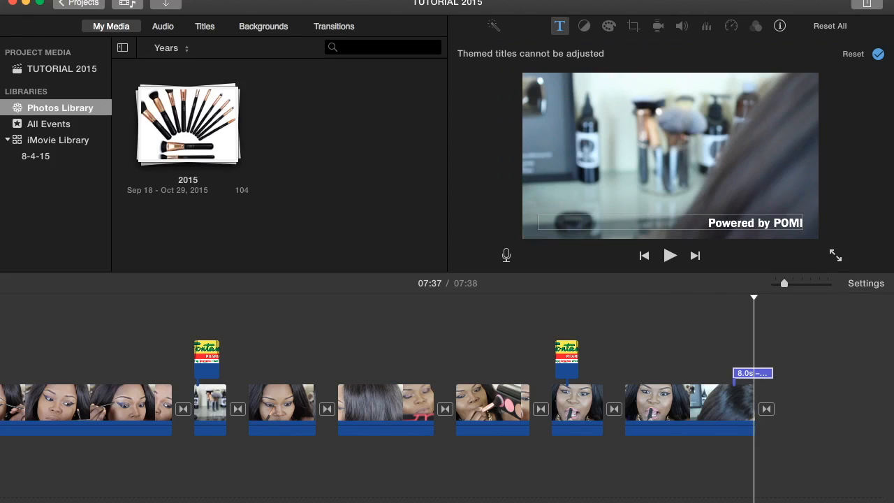
{"action": "type", "text": "by Lyric"}
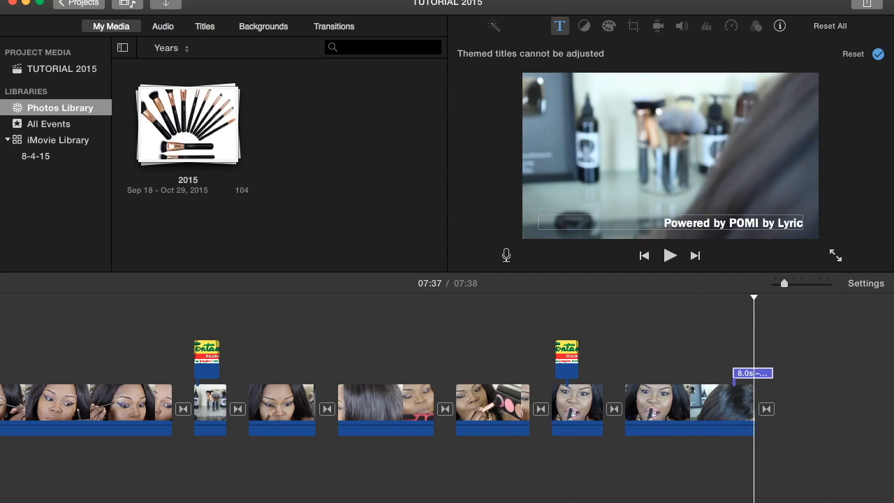
Step: Apply the closing credit text, add imovie.jpg from Finder at the end of the timeline, and keep automatic content turned on
{"action": "left_click", "coordinate": [878, 55]}
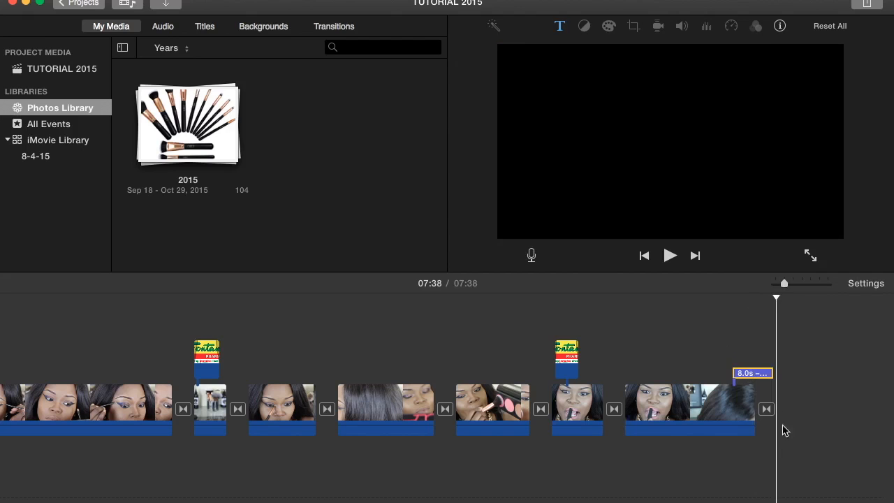
{"action": "mouse_move", "coordinate": [170, 482]}
{"action": "left_click", "coordinate": [77, 481]}
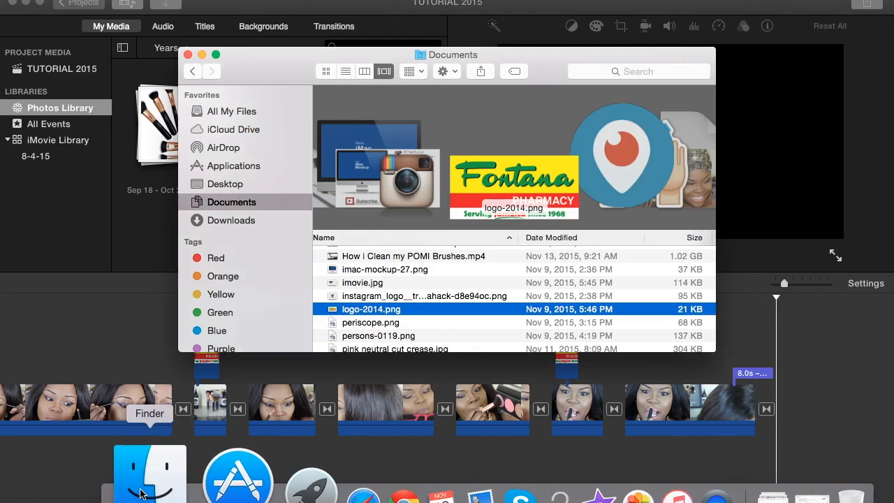
{"action": "left_click", "coordinate": [431, 282]}
{"action": "left_click_drag", "start_coordinate": [431, 282], "coordinate": [761, 374]}
{"action": "left_click", "coordinate": [797, 378]}
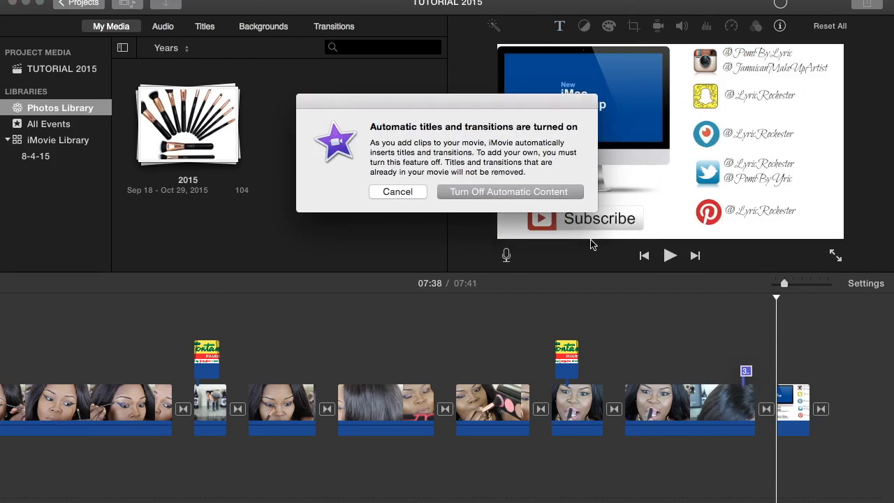
{"action": "left_click", "coordinate": [398, 192]}
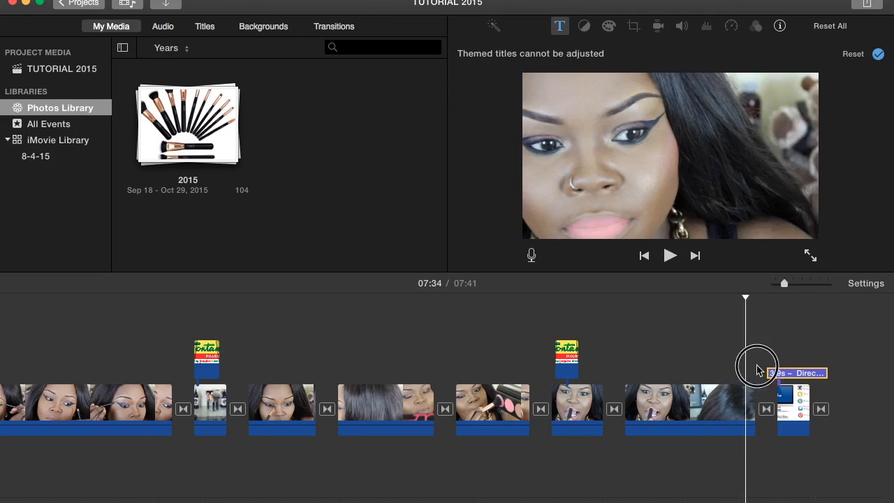
Step: Try to move the closing credit over the last lipstick clip, and extend the imovie.jpg clip to 12.7 seconds
{"action": "left_click_drag", "start_coordinate": [770, 375], "coordinate": [731, 373]}
{"action": "left_click", "coordinate": [471, 193]}
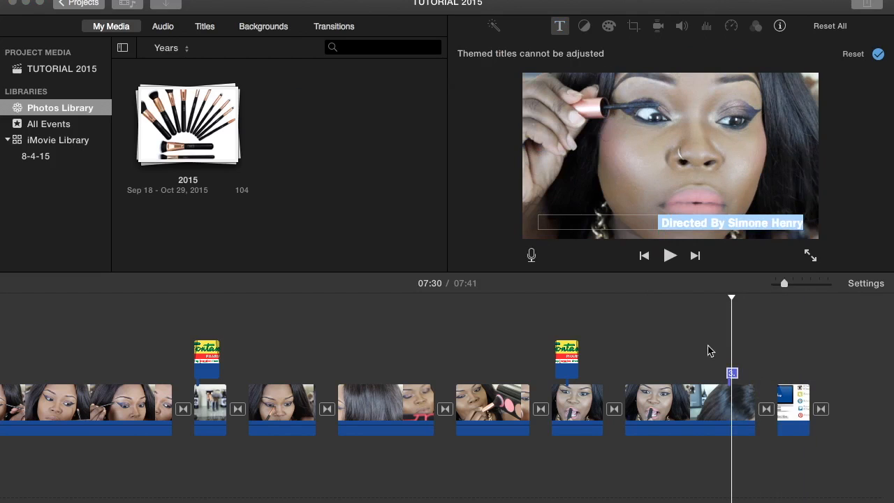
{"action": "left_click_drag", "start_coordinate": [731, 380], "coordinate": [853, 402]}
Step: Set the crop style of the closing imovie.jpg clip to Fit and apply it
{"action": "left_click", "coordinate": [826, 401]}
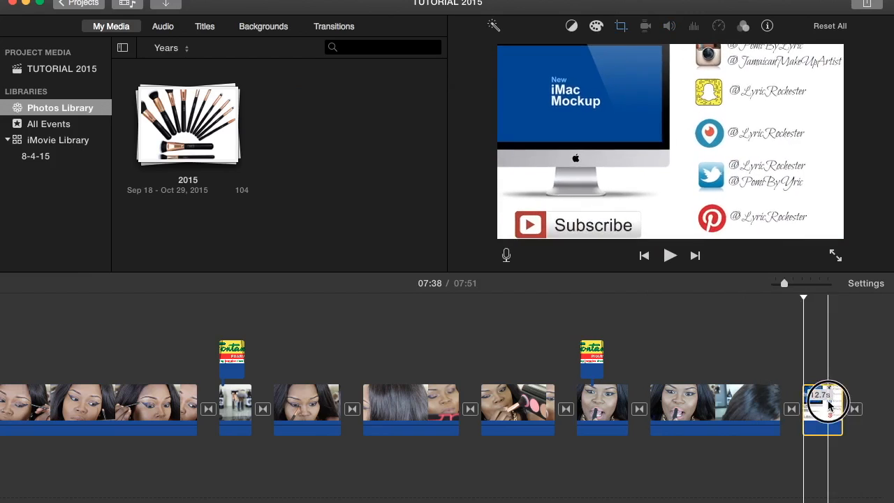
{"action": "double_click", "coordinate": [830, 401]}
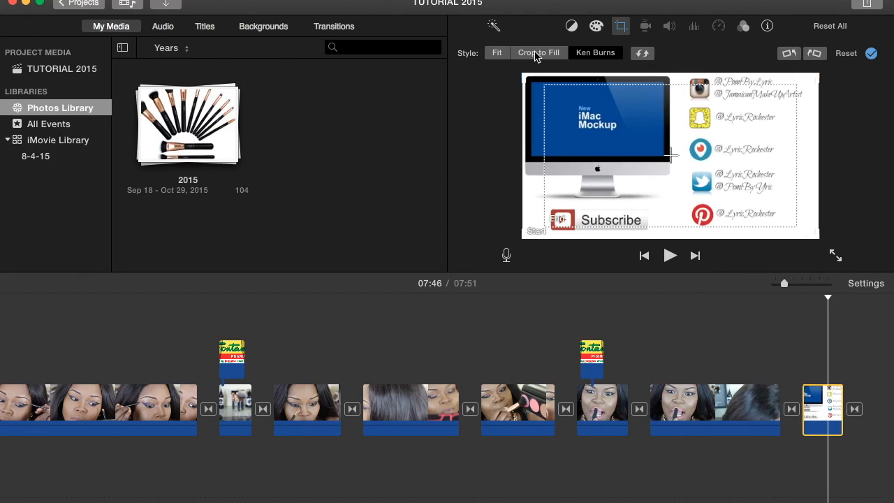
{"action": "left_click", "coordinate": [496, 53]}
{"action": "left_click", "coordinate": [870, 53]}
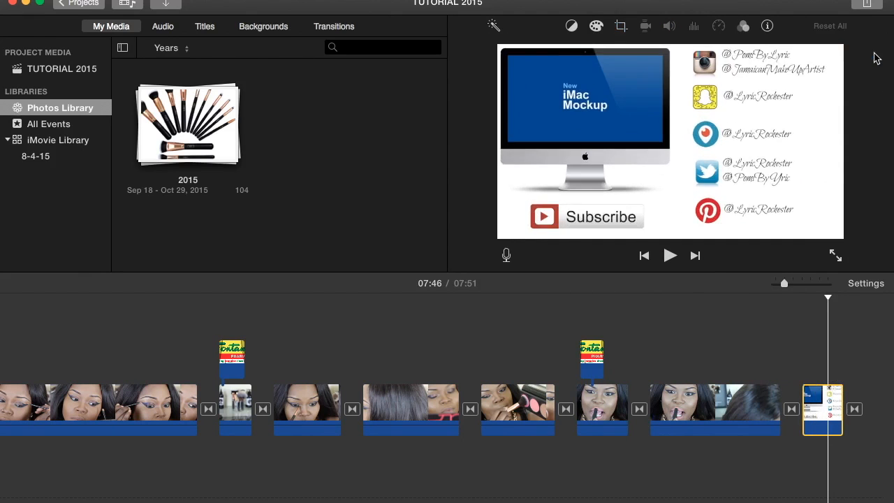
Step: Add How i Clean my POMI Brushes.mp4 from Finder at the end of the timeline, after the closing image
{"action": "left_click", "coordinate": [777, 351]}
{"action": "mouse_move", "coordinate": [332, 492]}
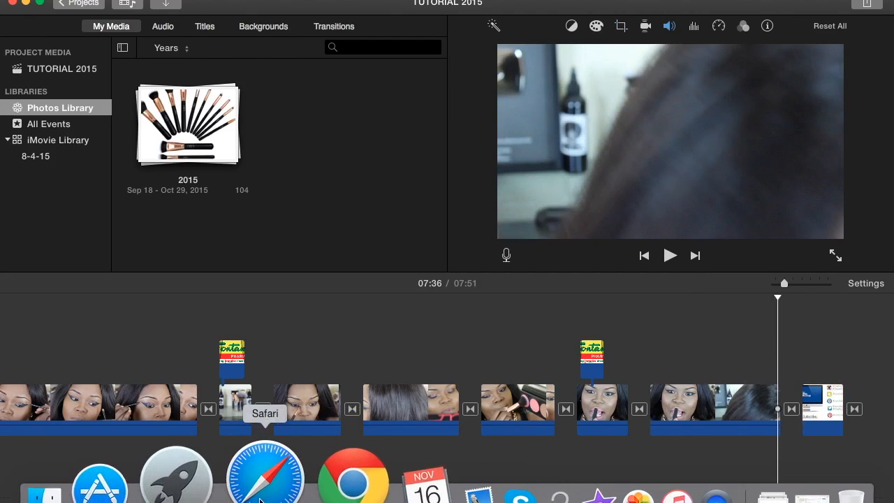
{"action": "left_click", "coordinate": [141, 475]}
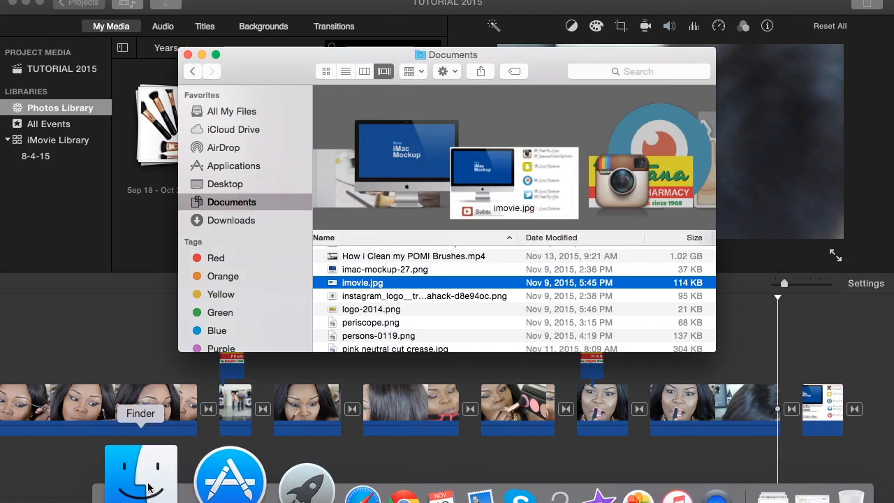
{"action": "left_click", "coordinate": [370, 256]}
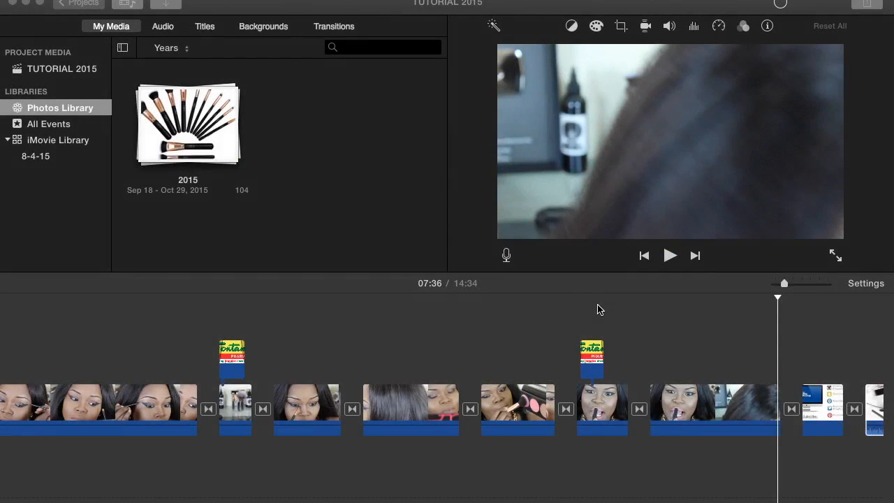
Step: Mute the audio of the newly added brush-cleaning clip
{"action": "scroll", "coordinate": [596, 309], "scroll_direction": "right", "scroll_amount": 10}
{"action": "left_click", "coordinate": [552, 339]}
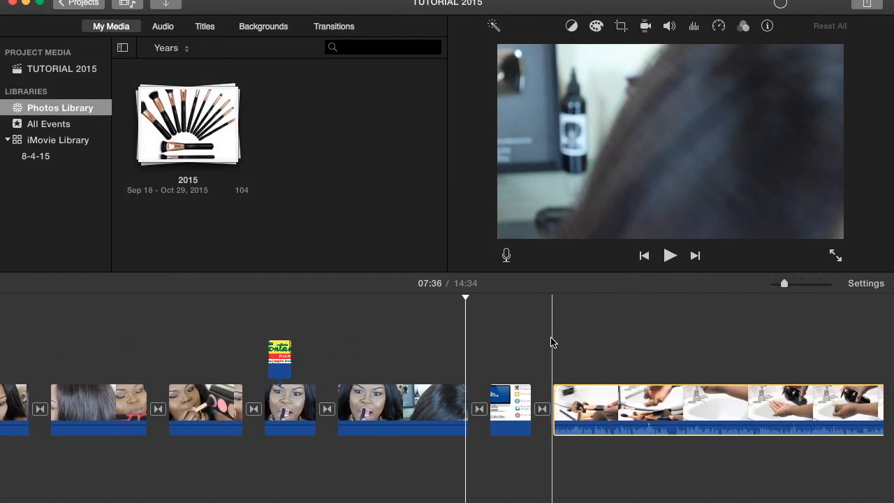
{"action": "left_click", "coordinate": [663, 27]}
{"action": "left_click", "coordinate": [535, 54]}
Step: Split the 6.7-minute brush-cleaning clip at 08:31 and delete the part before the split
{"action": "scroll", "coordinate": [548, 410], "scroll_direction": "right", "scroll_amount": 10}
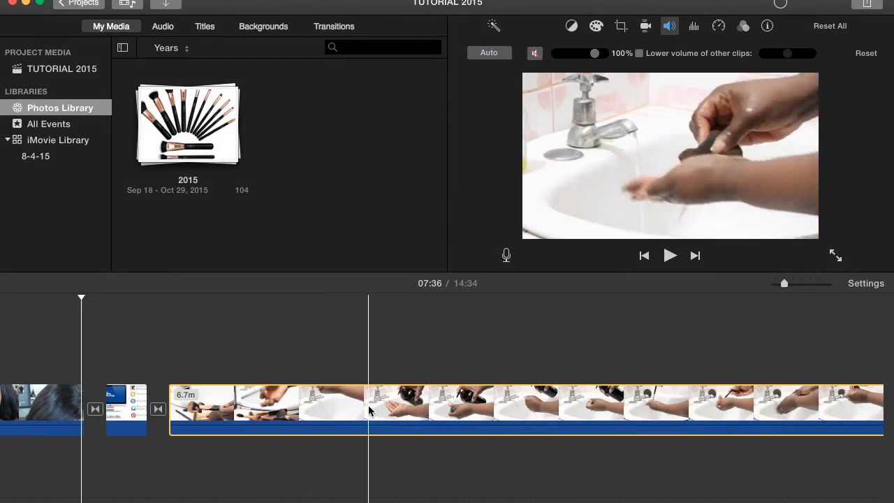
{"action": "left_click", "coordinate": [297, 413]}
{"action": "right_click", "coordinate": [297, 413]}
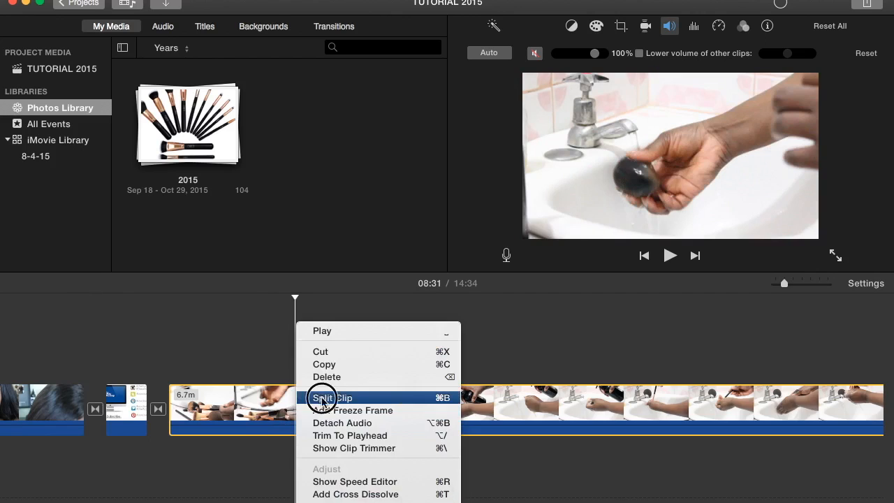
{"action": "left_click", "coordinate": [319, 342]}
{"action": "key", "text": "Delete"}
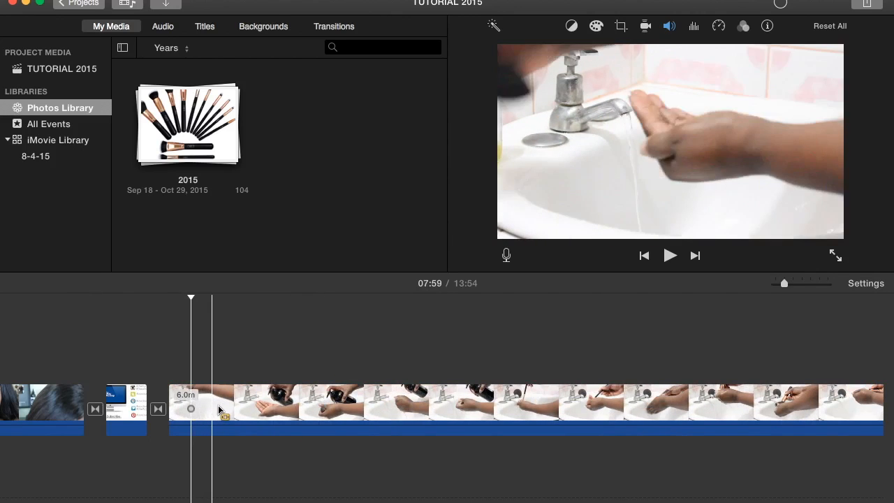
Step: Split the remaining 6.0-minute brush-cleaning clip at 13:14 and delete the long part before the split
{"action": "scroll", "coordinate": [667, 426], "scroll_direction": "right", "scroll_amount": 3}
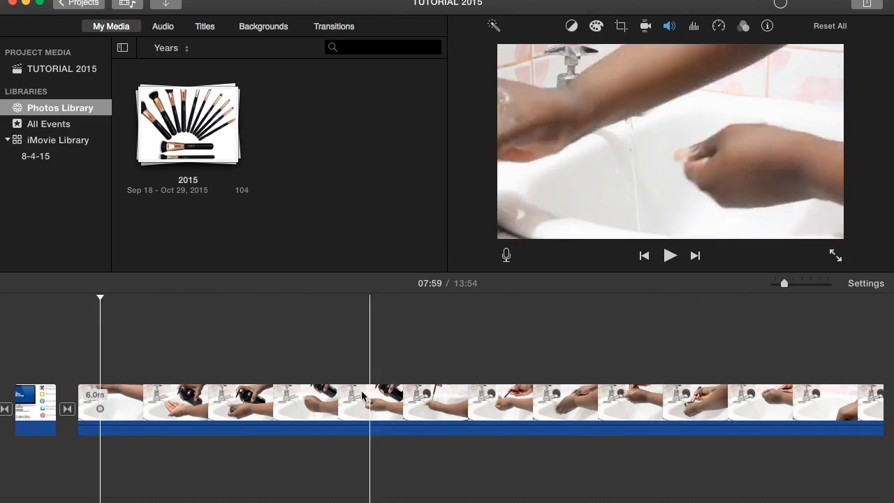
{"action": "scroll", "coordinate": [703, 426], "scroll_direction": "right", "scroll_amount": 10}
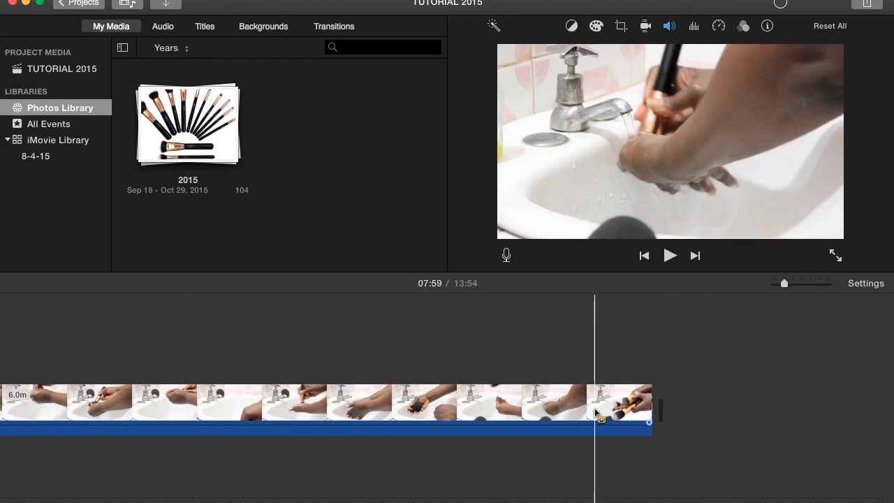
{"action": "left_click", "coordinate": [522, 406]}
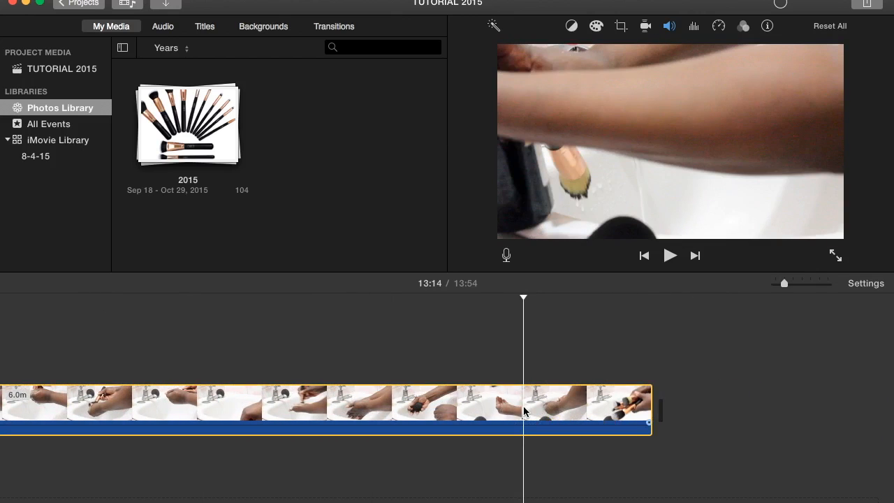
{"action": "right_click", "coordinate": [523, 406]}
{"action": "left_click", "coordinate": [558, 397]}
{"action": "key", "text": "Delete"}
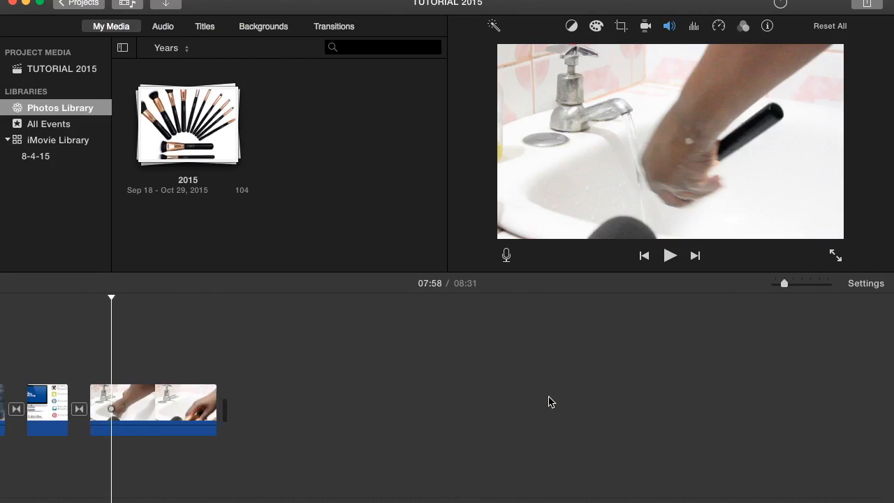
Step: Overlay the brush-cleaning clip above the closing image as Picture in Picture inside the iMac mockup's screen, and play back from 07:33
{"action": "left_click_drag", "start_coordinate": [300, 408], "coordinate": [221, 356]}
{"action": "left_click", "coordinate": [502, 53]}
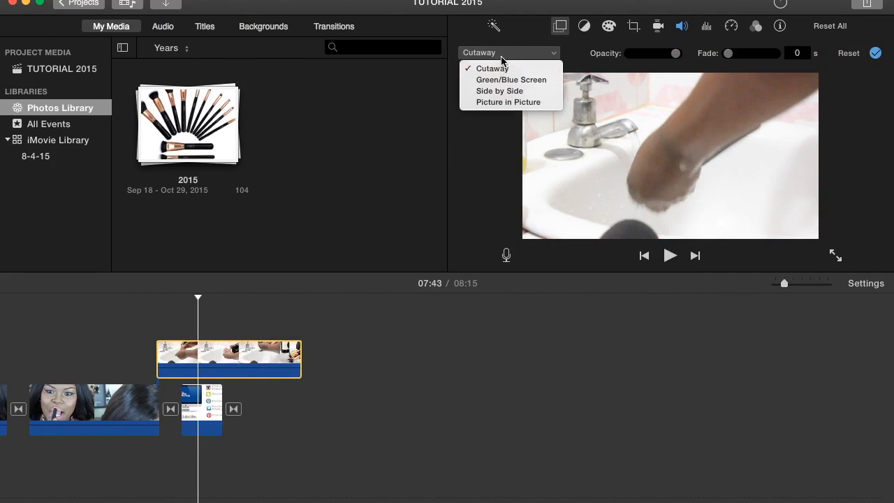
{"action": "left_click", "coordinate": [503, 102]}
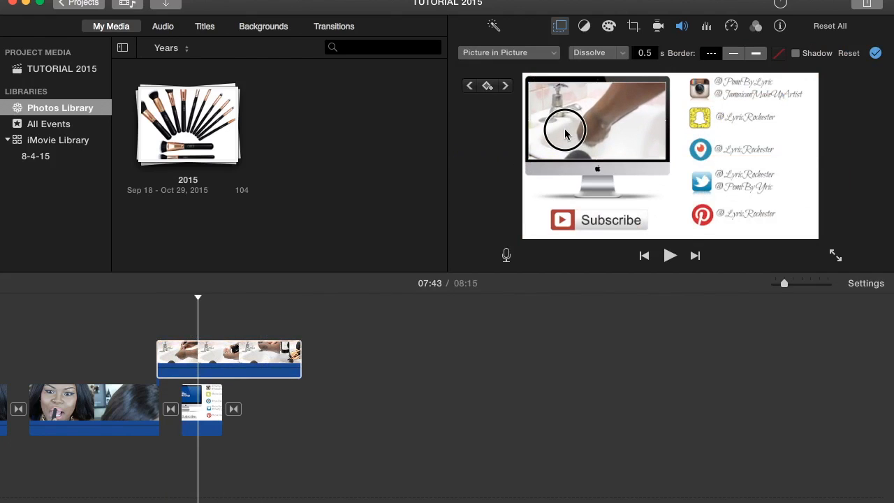
{"action": "left_click", "coordinate": [148, 387]}
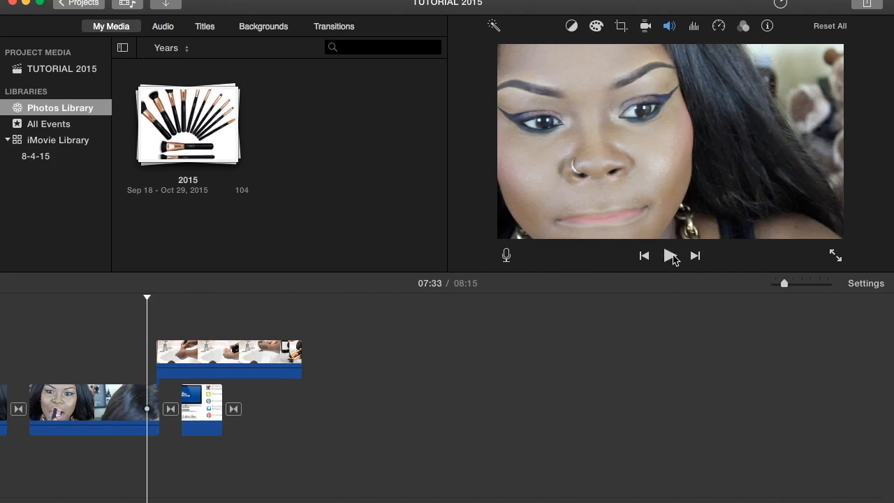
{"action": "left_click", "coordinate": [670, 256]}
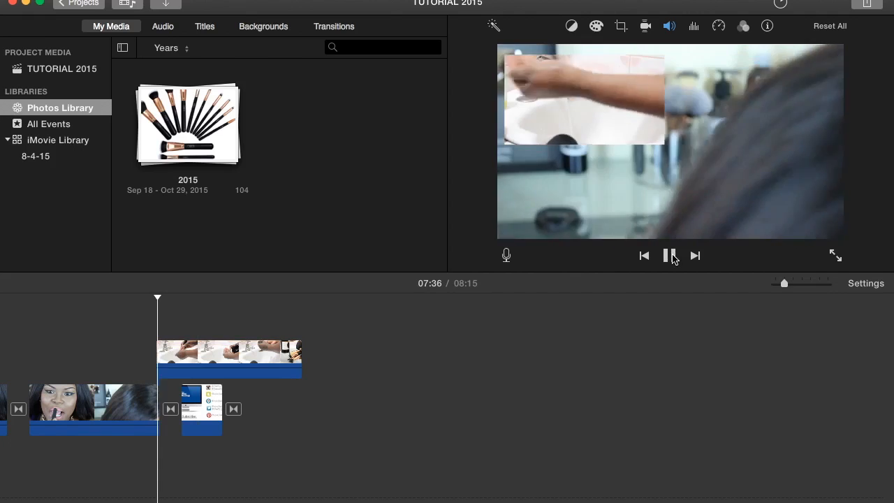
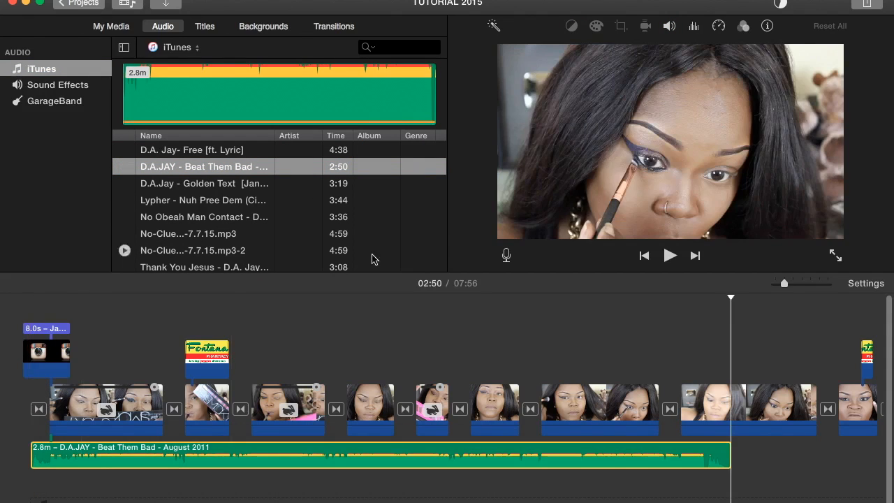
Step: Play the movie's opening and correct the first title's text to "JamaicanMakeUpArtist"
{"action": "left_click", "coordinate": [1, 353]}
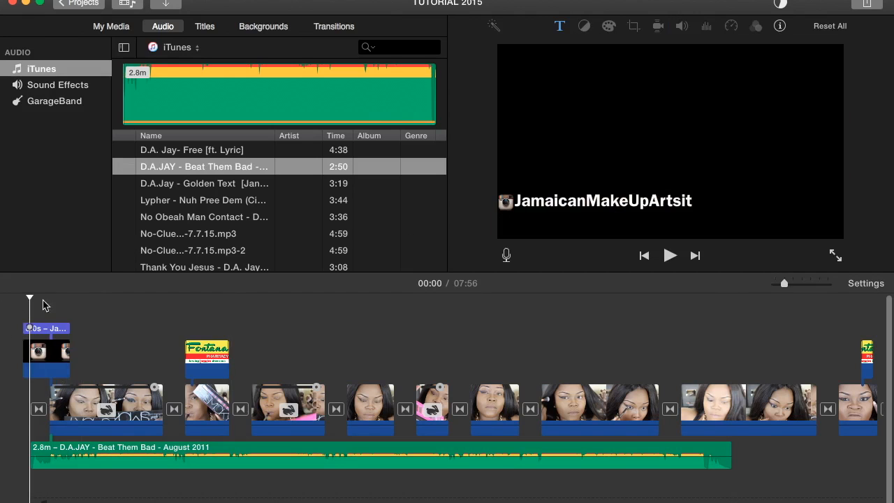
{"action": "left_click", "coordinate": [668, 254]}
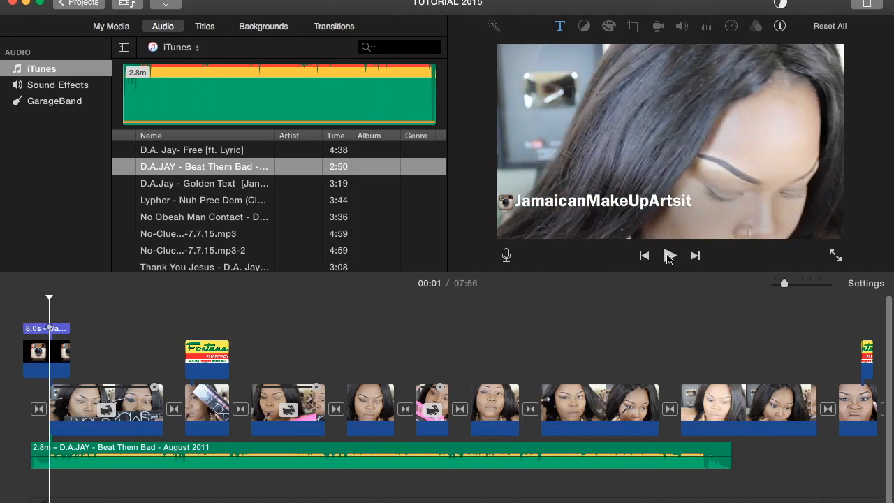
{"action": "double_click", "coordinate": [61, 330]}
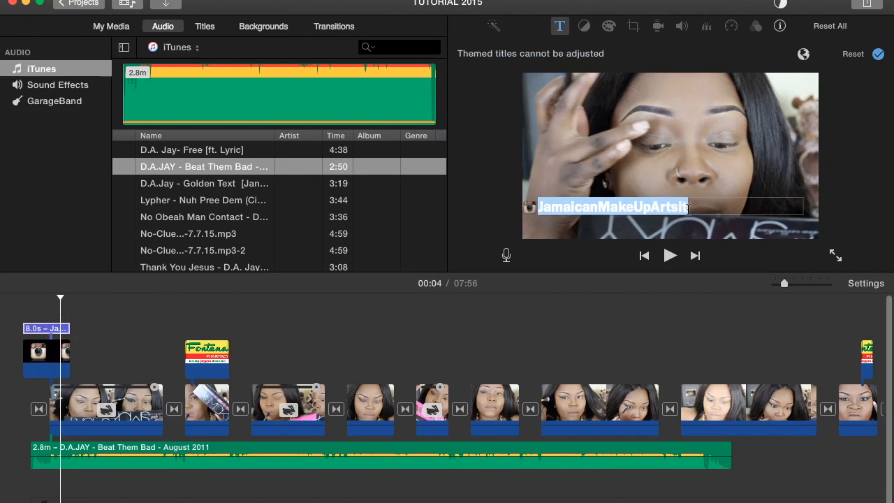
{"action": "left_click", "coordinate": [688, 208]}
{"action": "key", "text": "BackSpace"}
{"action": "key", "text": "BackSpace"}
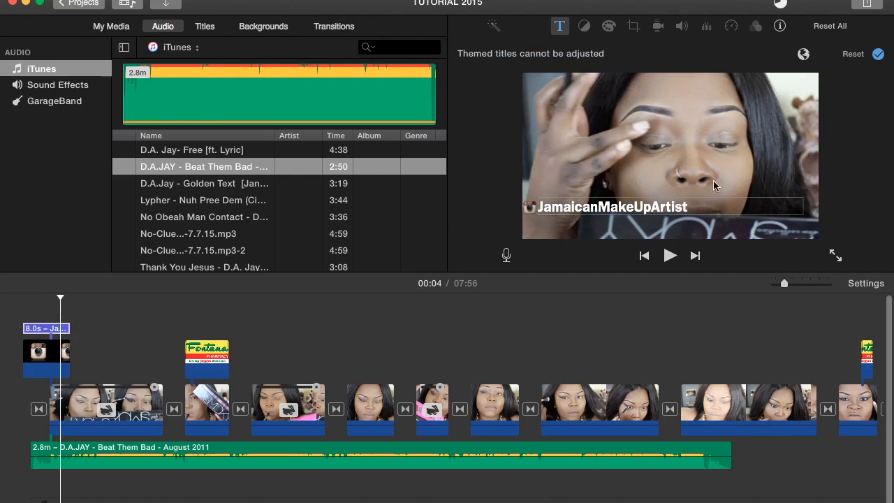
{"action": "left_click", "coordinate": [877, 54]}
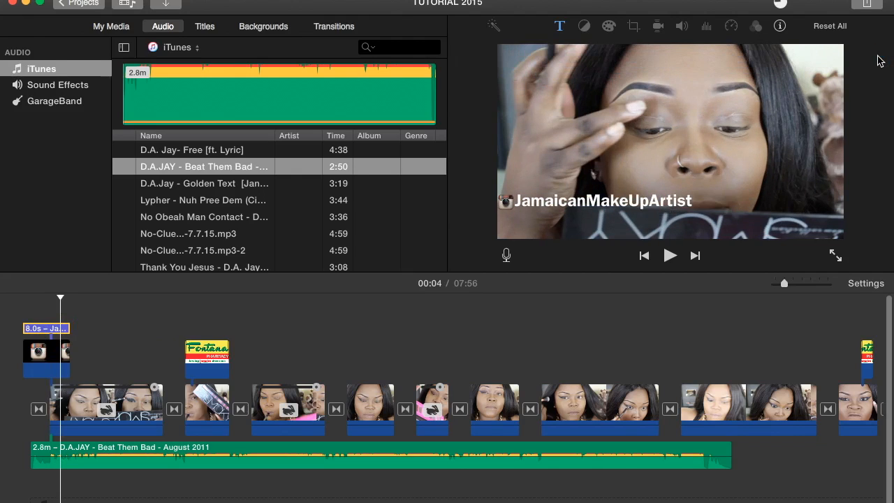
Step: Add the song "D.A.Jay - Golden Text" to the soundtrack directly after "D.A.JAY - Beat Them Bad"
{"action": "left_click", "coordinate": [679, 322]}
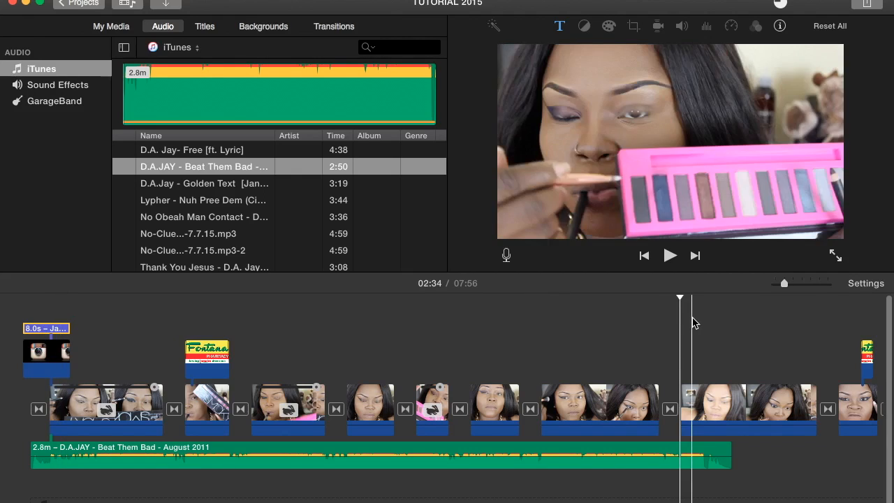
{"action": "scroll", "coordinate": [684, 323], "scroll_direction": "right", "scroll_amount": 10}
{"action": "left_click_drag", "start_coordinate": [257, 180], "coordinate": [430, 456]}
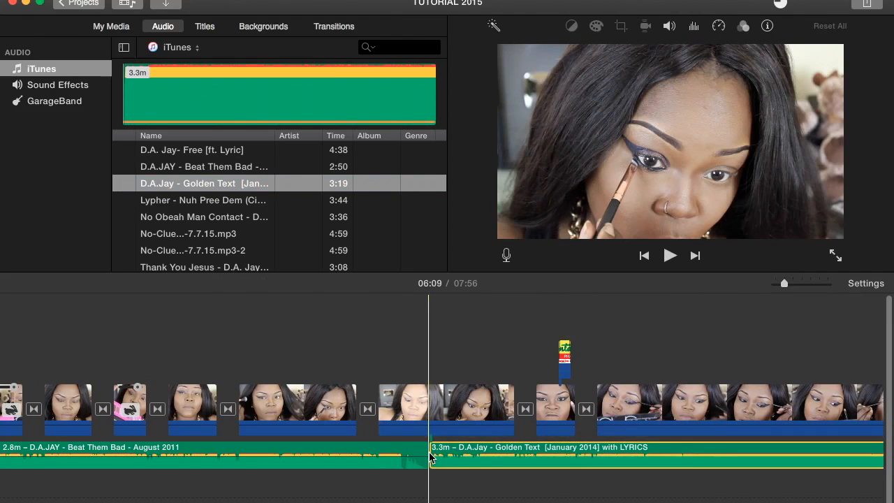
Step: Add the song "Born Again-D.A.Jay(2012)" directly after "Golden Text" and place the playhead at 06:04, just before the join
{"action": "scroll", "coordinate": [430, 457], "scroll_direction": "right", "scroll_amount": 15}
{"action": "scroll", "coordinate": [429, 457], "scroll_direction": "right", "scroll_amount": 6}
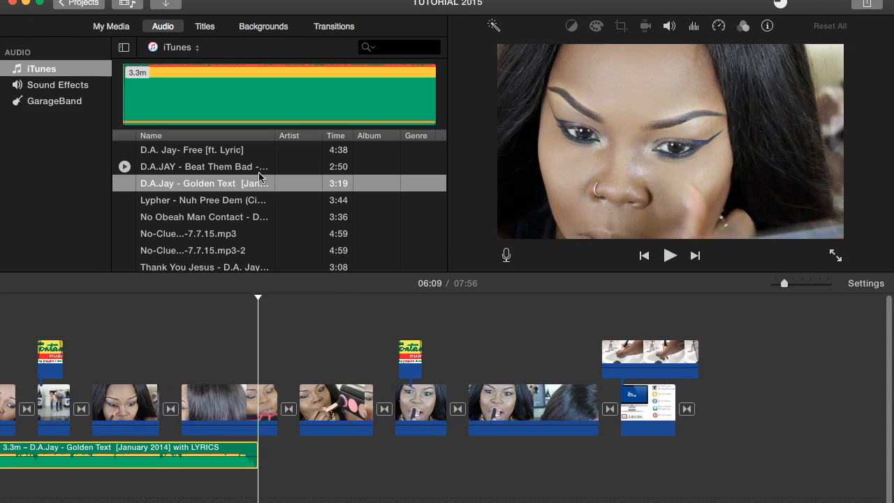
{"action": "scroll", "coordinate": [255, 178], "scroll_direction": "down", "scroll_amount": 1}
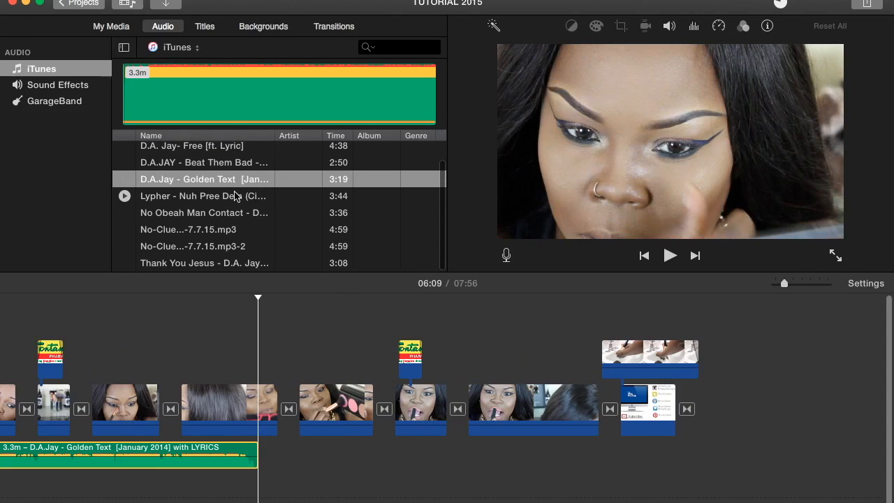
{"action": "scroll", "coordinate": [236, 195], "scroll_direction": "up", "scroll_amount": 3}
{"action": "left_click_drag", "start_coordinate": [224, 149], "coordinate": [260, 454]}
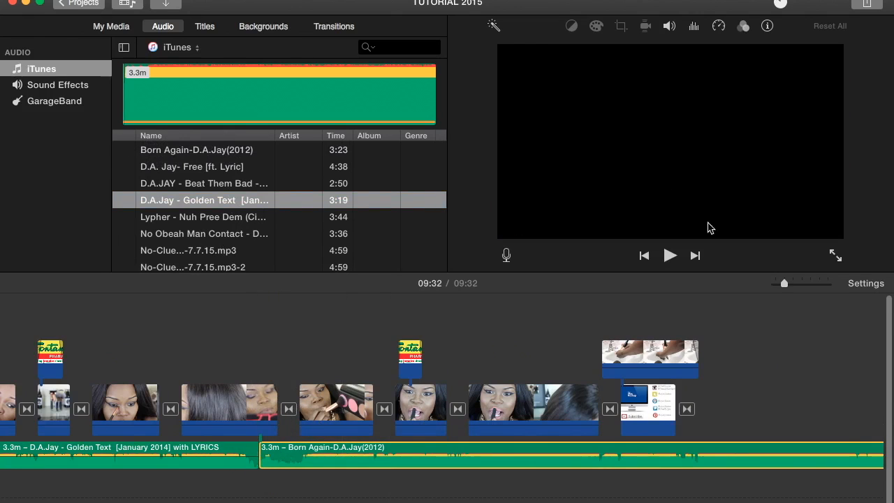
{"action": "left_click", "coordinate": [243, 345]}
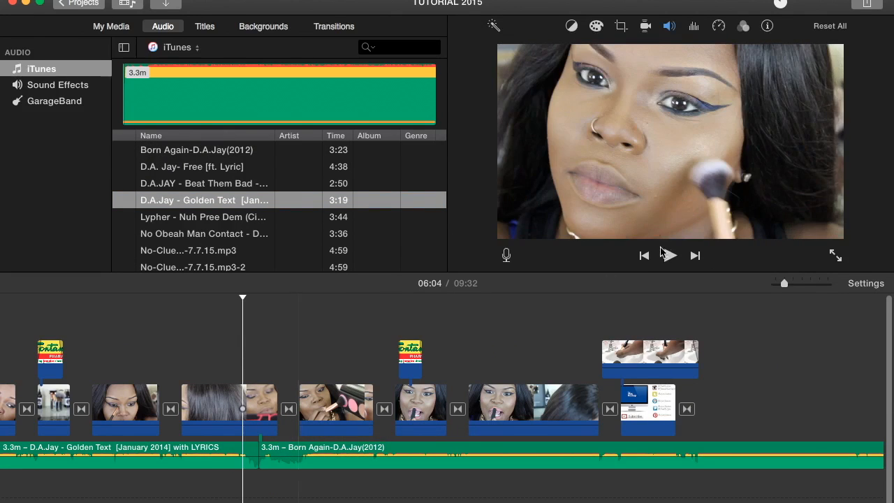
Step: Play back the join between "Golden Text" and "Born Again-D.A.Jay(2012)" from 06:04 and pause at 06:21
{"action": "left_click", "coordinate": [669, 256]}
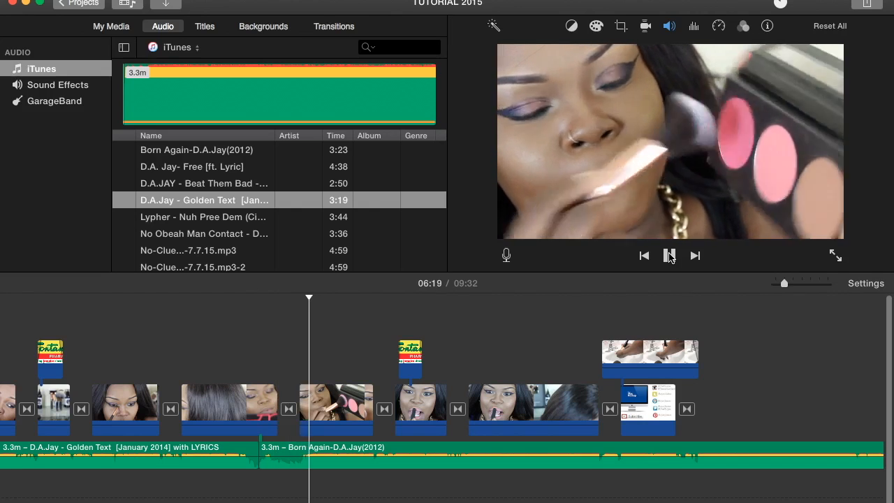
{"action": "left_click", "coordinate": [669, 256]}
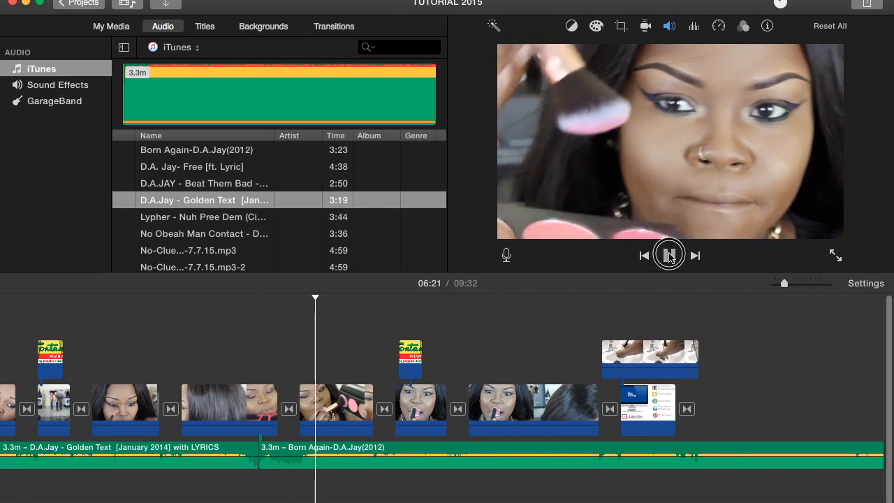
Step: Trim the end of the song "Born Again-D.A.Jay(2012)" to about 1.9 minutes, so it stops shortly after the brush-cleaning overlay
{"action": "scroll", "coordinate": [683, 480], "scroll_direction": "right", "scroll_amount": 2}
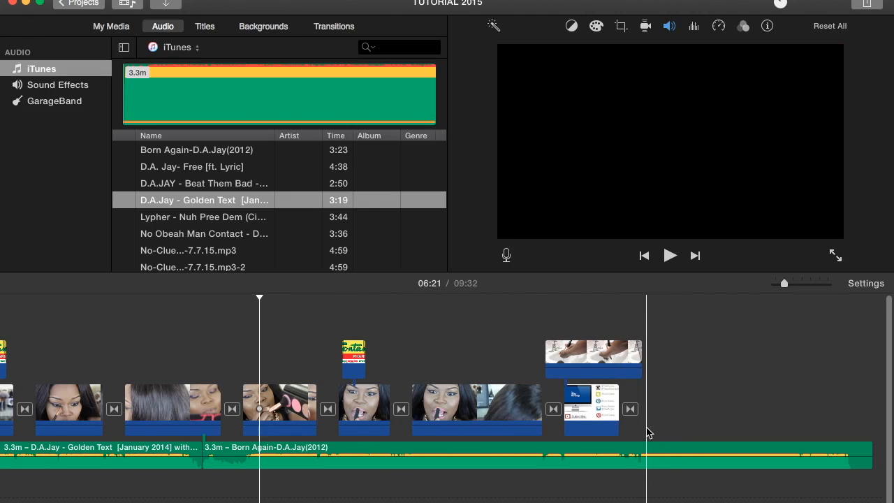
{"action": "left_click", "coordinate": [643, 456]}
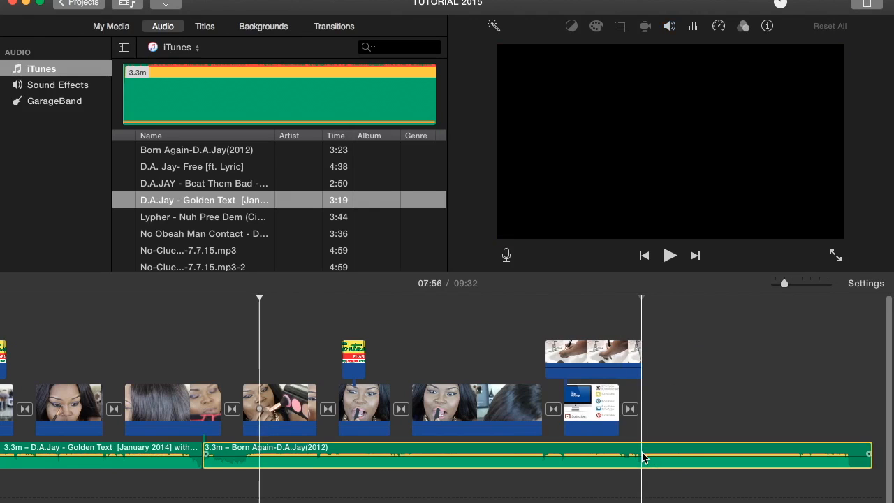
{"action": "right_click", "coordinate": [643, 457]}
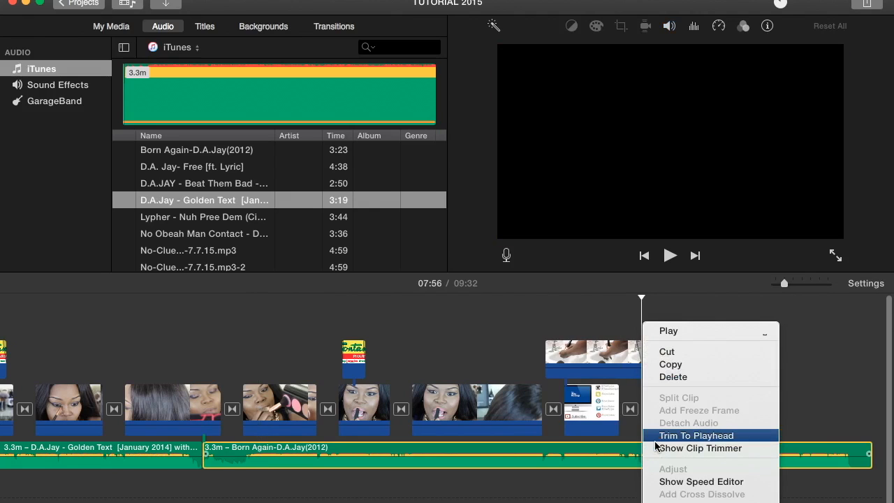
{"action": "left_click", "coordinate": [647, 455]}
{"action": "right_click", "coordinate": [647, 455]}
{"action": "left_click", "coordinate": [647, 455]}
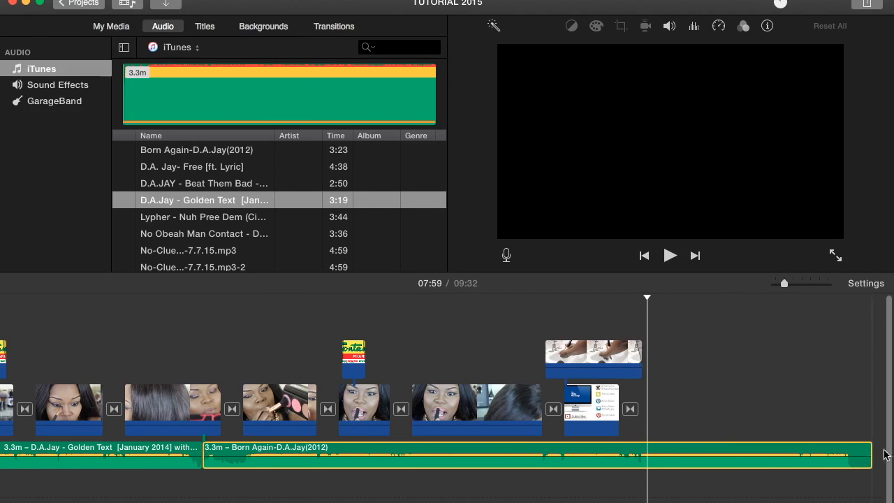
{"action": "left_click_drag", "start_coordinate": [870, 454], "coordinate": [659, 467]}
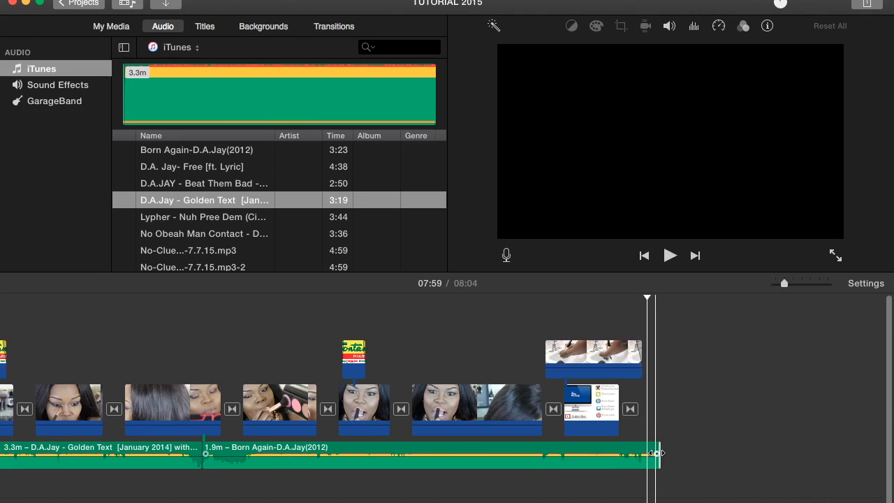
{"action": "mouse_move", "coordinate": [657, 452]}
{"action": "left_mouse_down"}
{"action": "mouse_move", "coordinate": [636, 447]}
{"action": "mouse_move", "coordinate": [643, 454]}
{"action": "left_mouse_up"}
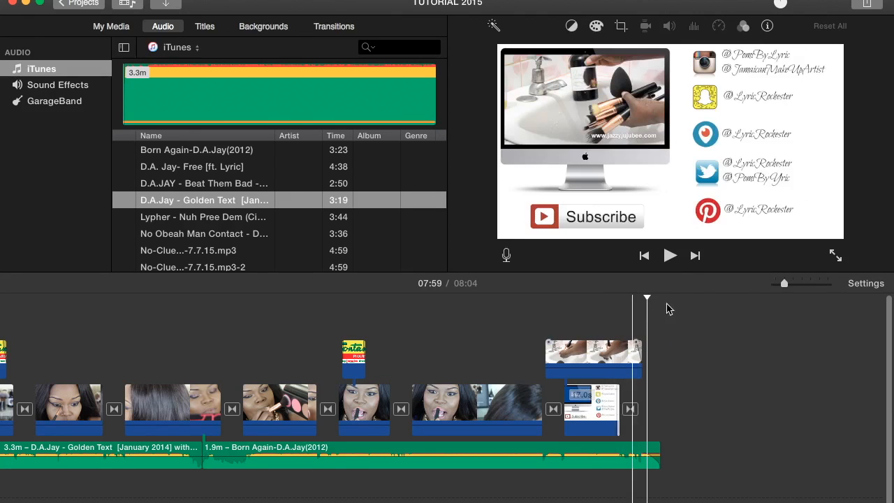
Step: Play the end screen from 07:54 through the end of the music and look back over the earlier clips and soundtrack
{"action": "left_click", "coordinate": [614, 339]}
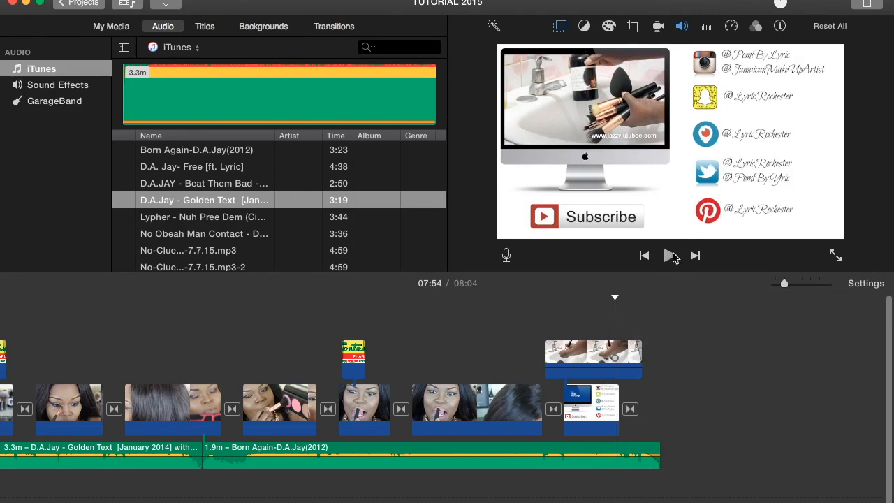
{"action": "left_click", "coordinate": [670, 256]}
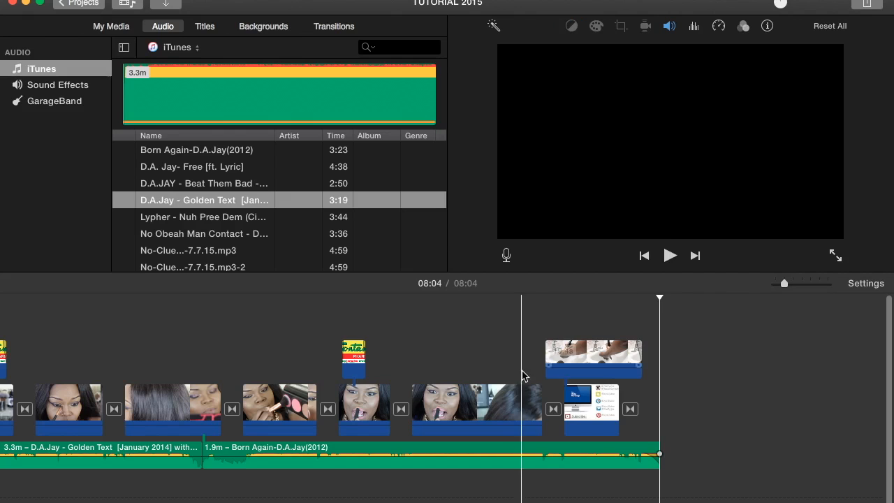
{"action": "scroll", "coordinate": [527, 349], "scroll_direction": "left", "scroll_amount": 10}
{"action": "scroll", "coordinate": [529, 335], "scroll_direction": "left", "scroll_amount": 15}
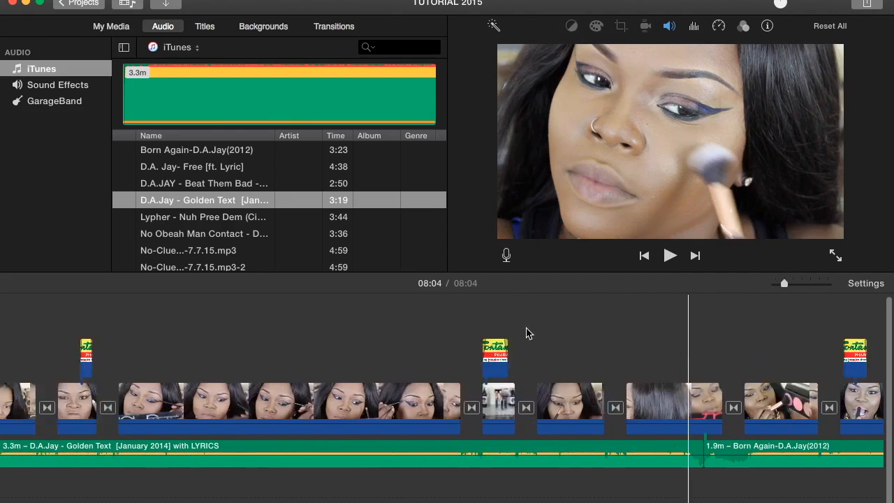
{"action": "scroll", "coordinate": [529, 333], "scroll_direction": "right", "scroll_amount": 20}
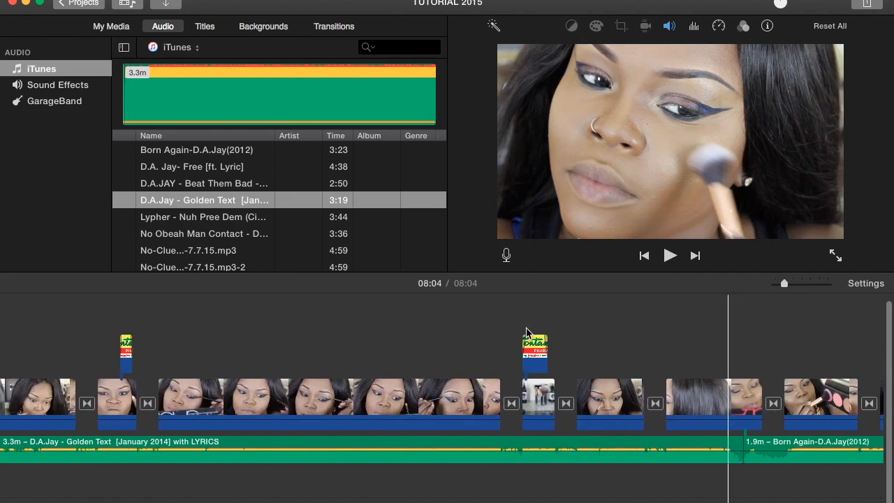
{"action": "scroll", "coordinate": [527, 333], "scroll_direction": "left", "scroll_amount": 20}
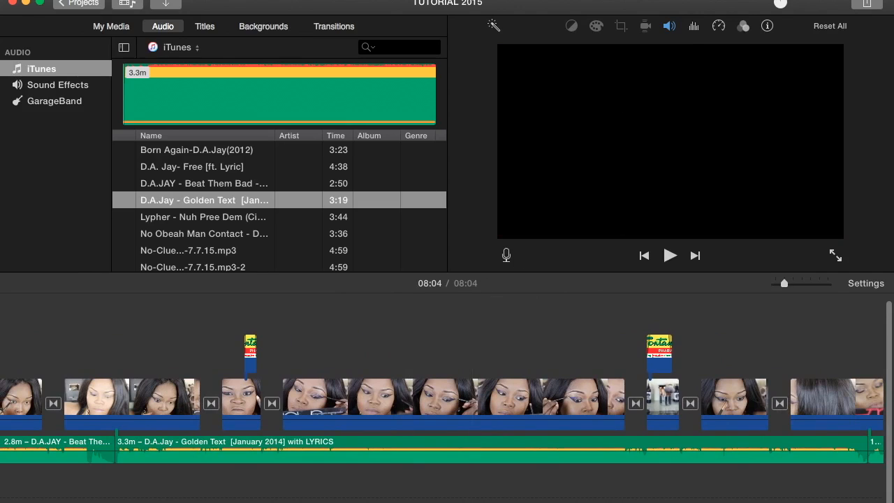
Step: Export the movie as a video file titled "CAT EYES" and save it in Documents
{"action": "left_click", "coordinate": [868, 3]}
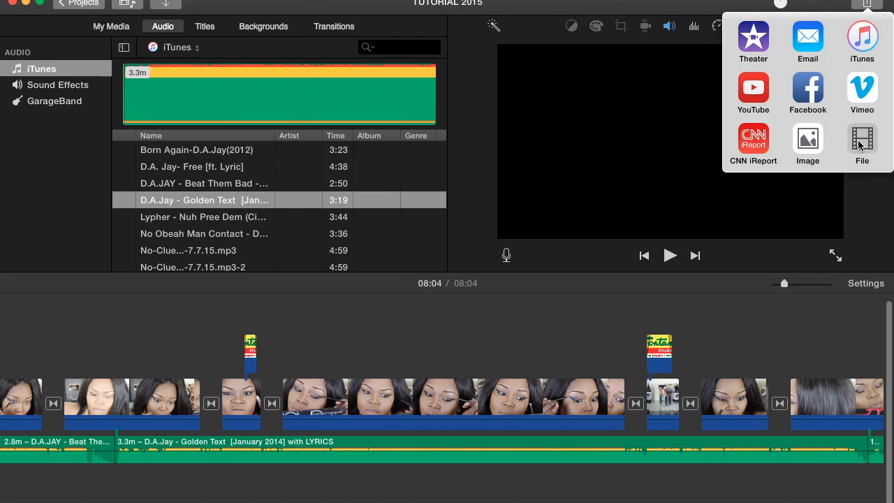
{"action": "left_click", "coordinate": [860, 144]}
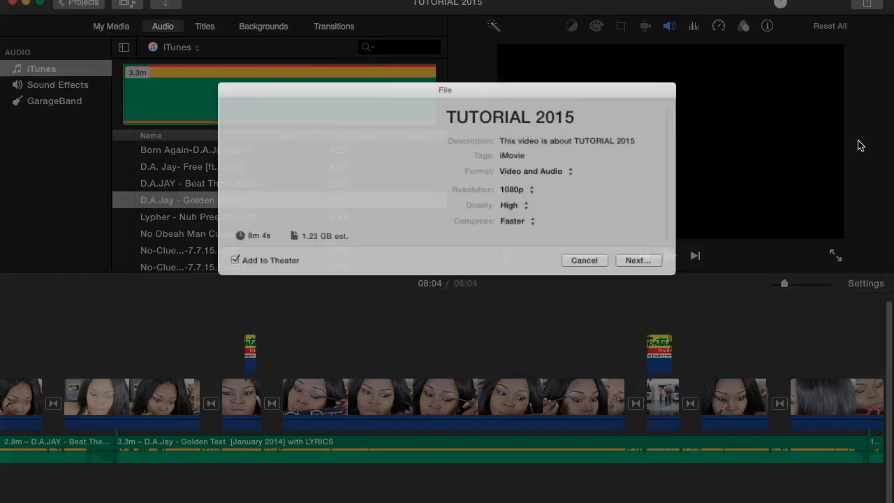
{"action": "left_click", "coordinate": [565, 109]}
{"action": "double_click", "coordinate": [566, 109]}
{"action": "triple_click", "coordinate": [566, 109]}
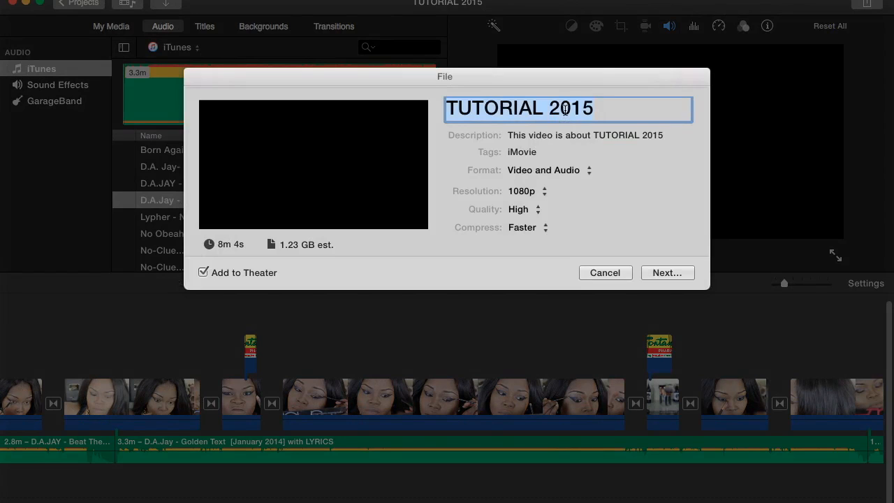
{"action": "type", "text": "C"}
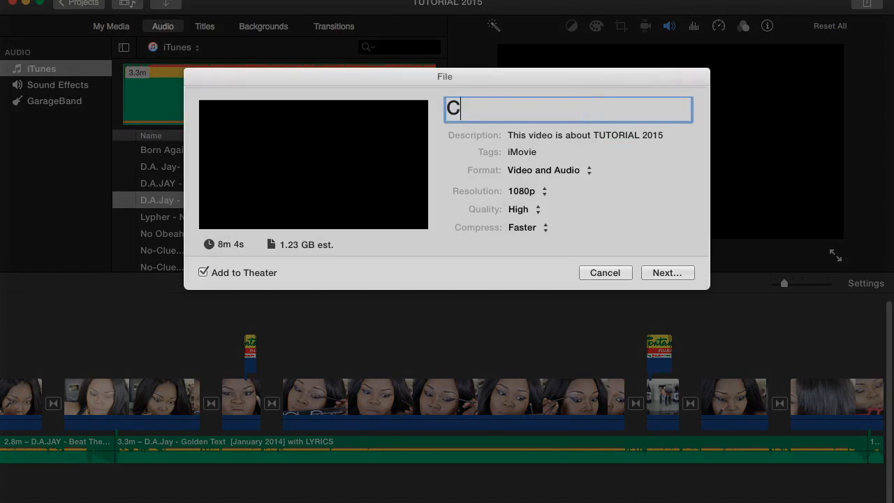
{"action": "type", "text": "AT EYES"}
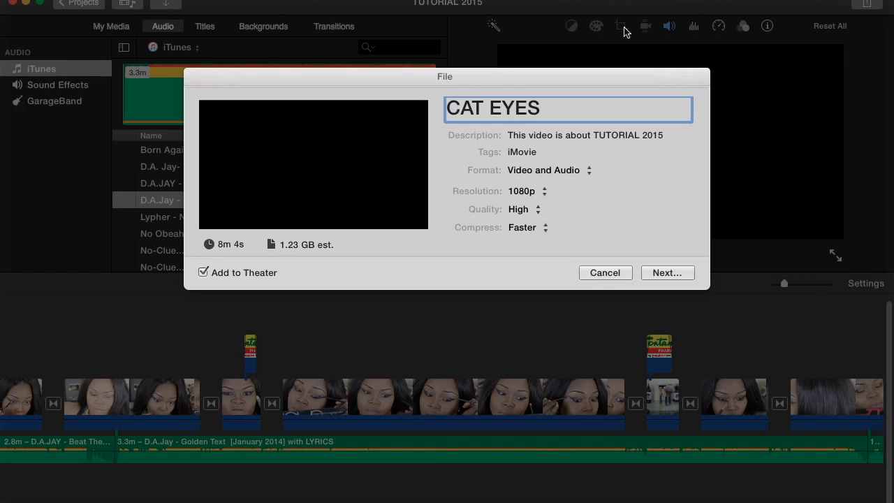
{"action": "left_click", "coordinate": [654, 277]}
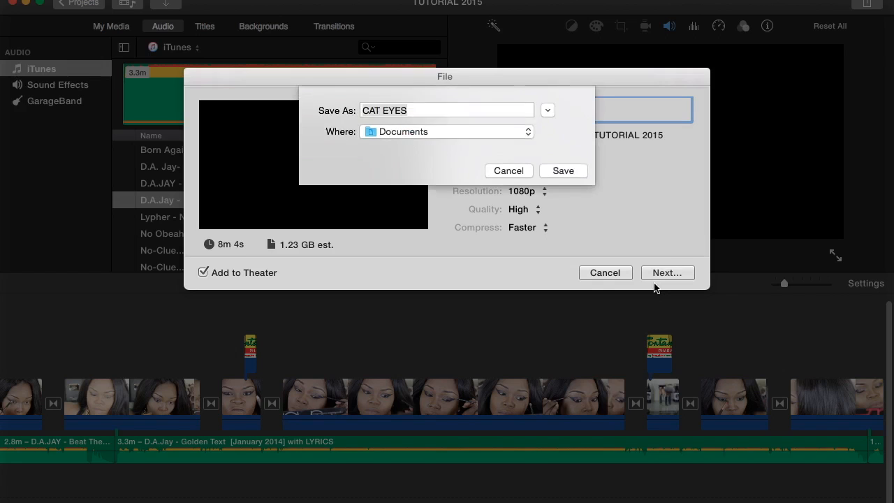
{"action": "left_click", "coordinate": [569, 171]}
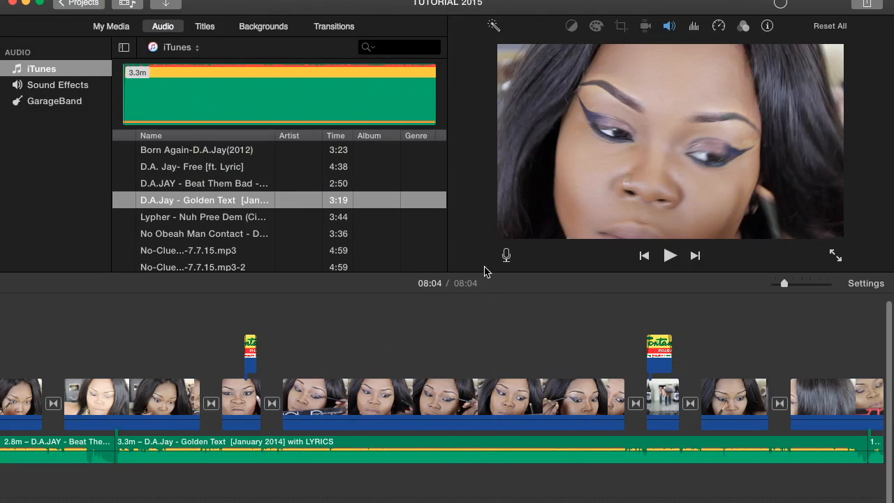
Step: Return to the project overview and view the movies in the Theater
{"action": "left_click", "coordinate": [82, 4]}
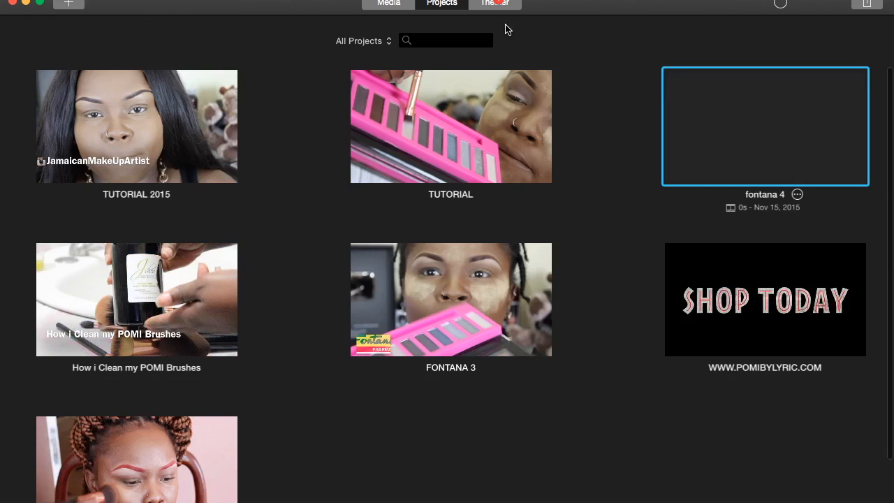
{"action": "left_click", "coordinate": [495, 3]}
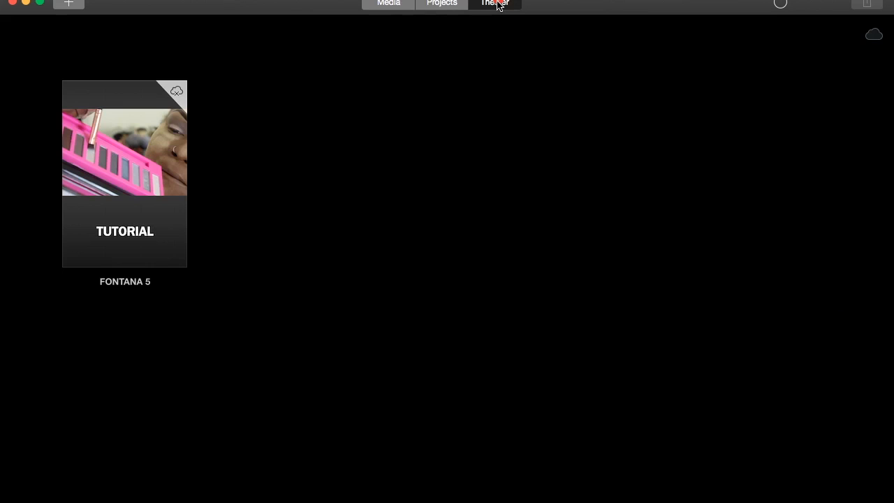